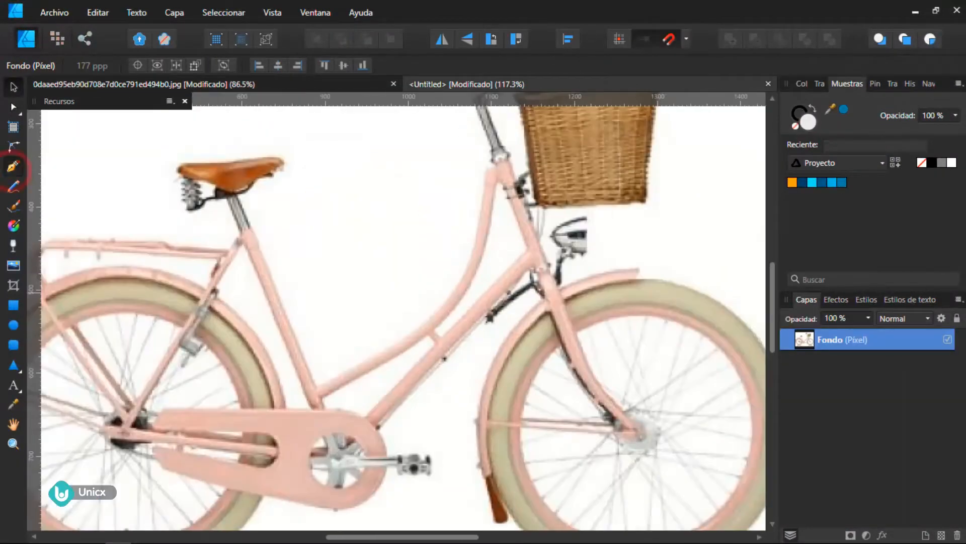
Trace the bicycle's main frame tubes, front fork and handlebar with the Pen tool, using an orange 3.8 pt stroke and no fill
key("p")
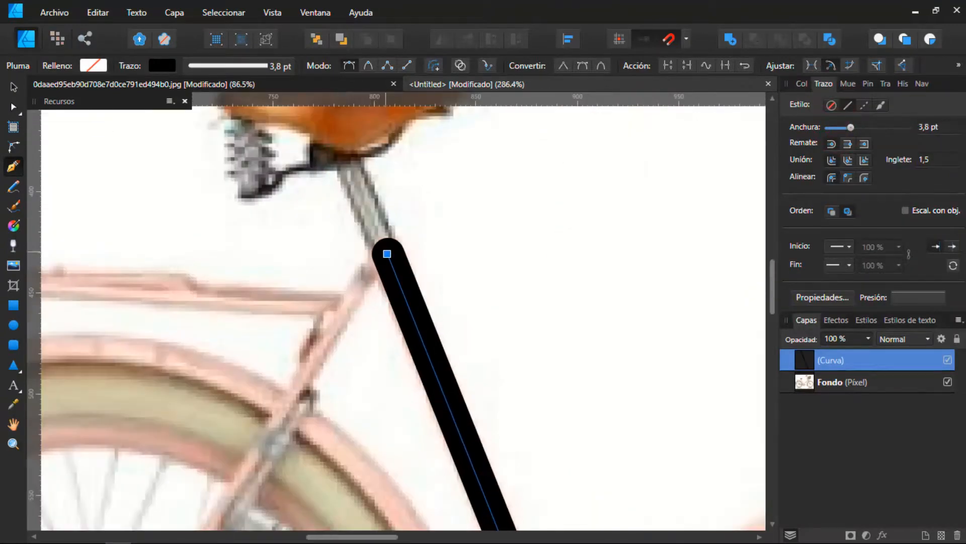
left_click(803, 182)
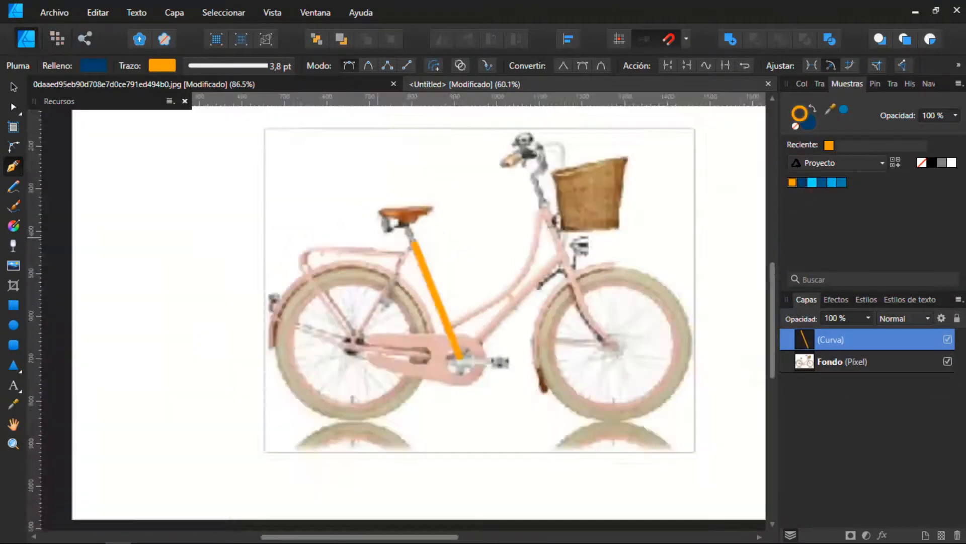
left_click(488, 144)
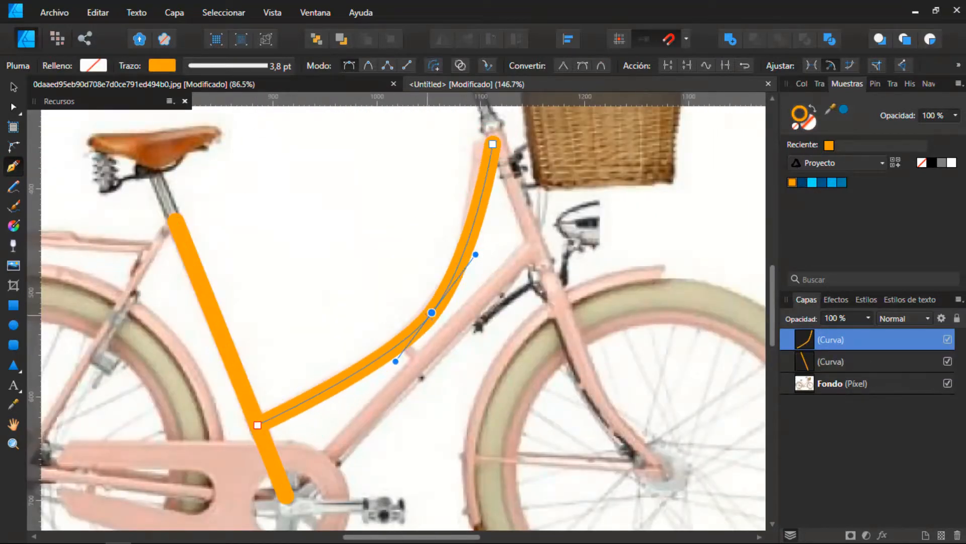
scroll(390, 345, "up", 2)
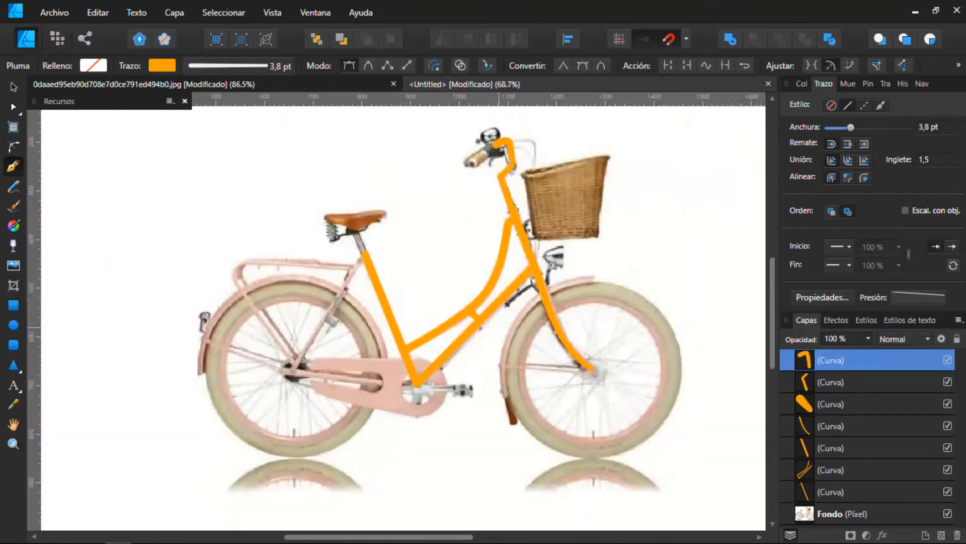
Trace the two rear stays, from the crank to the rear axle and up to the seat tube, in orange at 3.8 pt
scroll(301, 367, "up", 3)
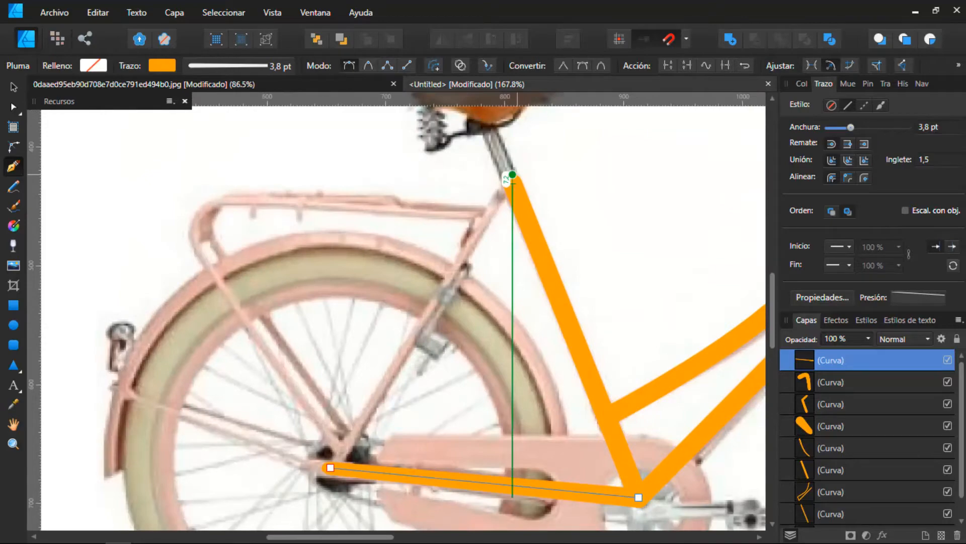
scroll(459, 275, "down", 1)
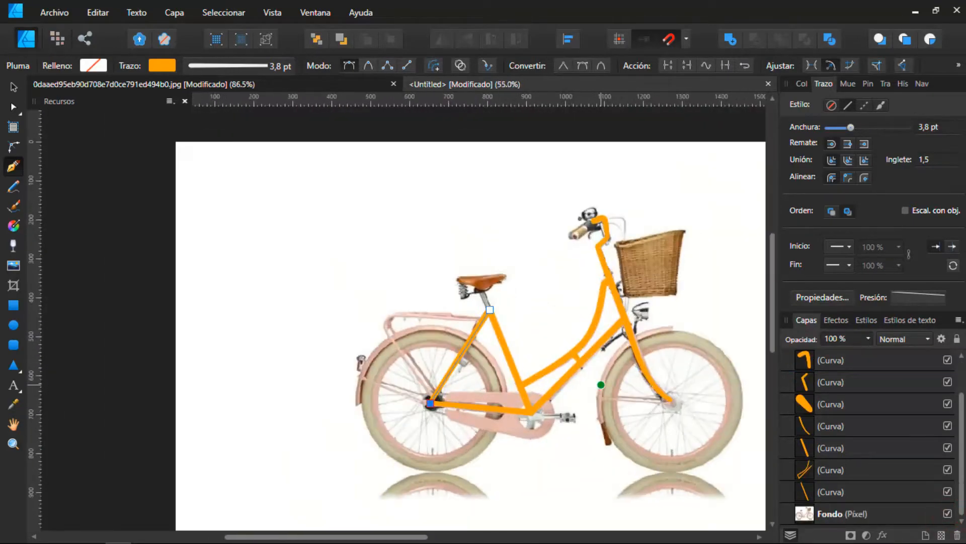
scroll(601, 385, "up", 1)
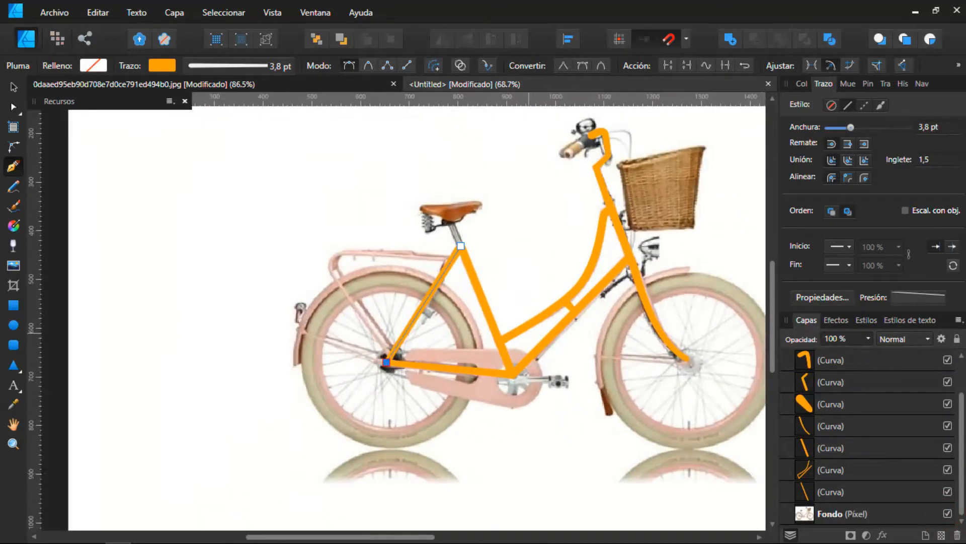
Group all the traced curves and move the two handlebar curves to the top of the group
key("ctrl+a")
key("ctrl+g")
left_click(787, 360)
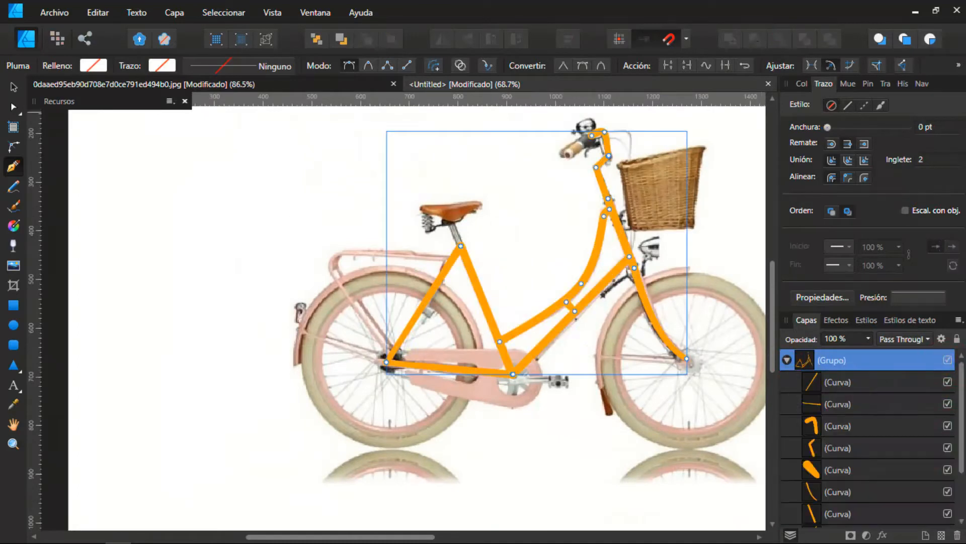
left_click(14, 107)
left_click(607, 153)
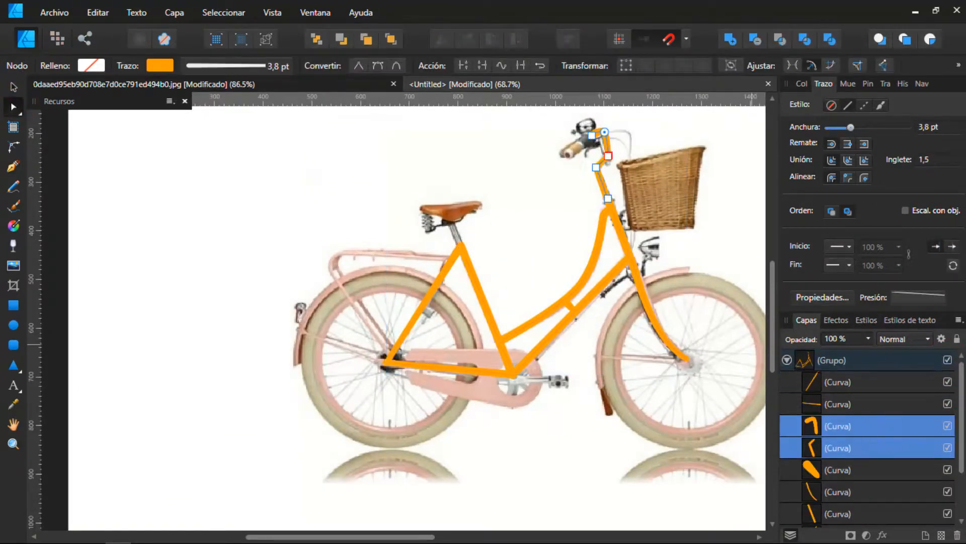
left_click_drag(838, 425, 838, 372)
Expand the strokes of the remaining frame curves and merge them into one orange shape, leaving out the handlebar curves
left_click(838, 426)
scroll(833, 468, "down", 3)
left_click(831, 491, "shift")
left_click(175, 13)
left_click(201, 359)
scroll(650, 180, "up", 5)
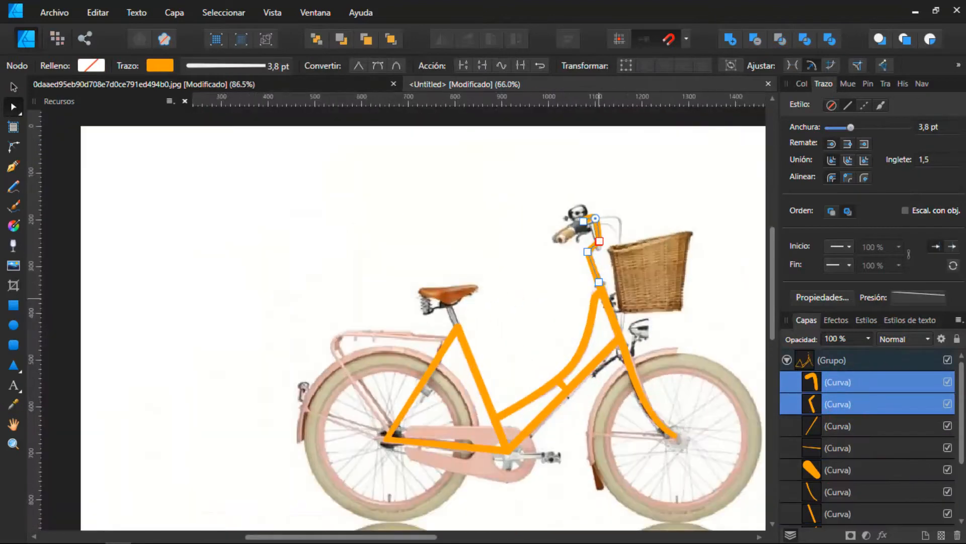
left_click(174, 12)
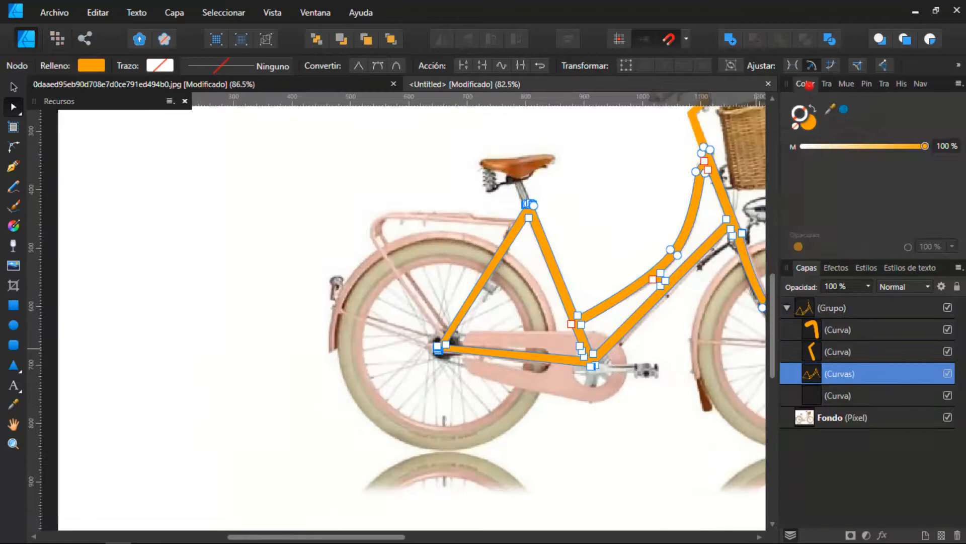
Give the merged frame shape a dark blue outline 1.5 pt wide, aligned to the outside
left_click(823, 84)
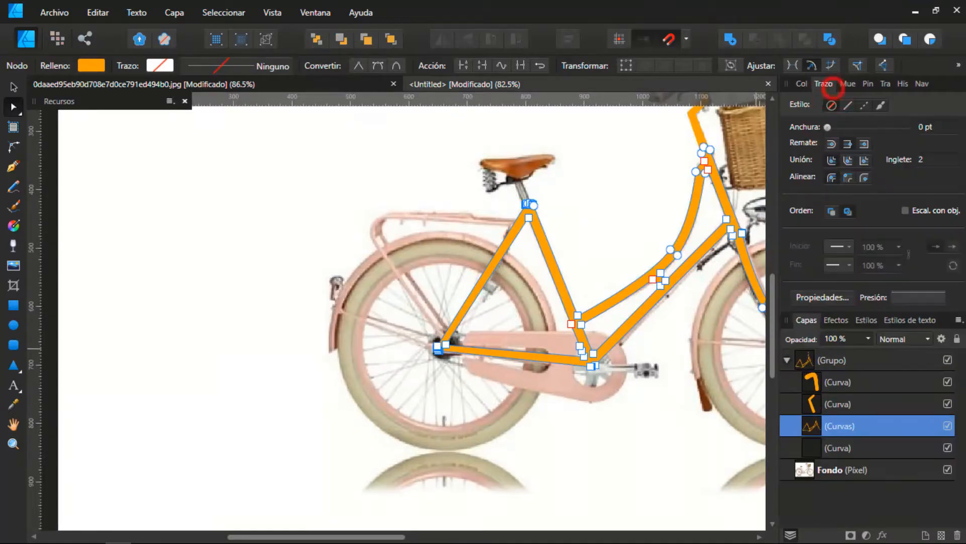
left_click(848, 83)
left_click(823, 84)
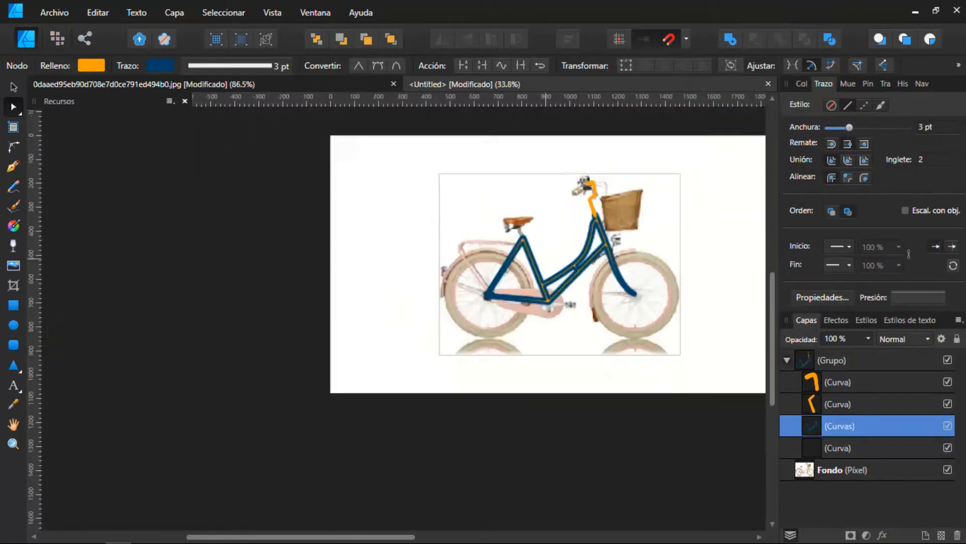
left_click(864, 177)
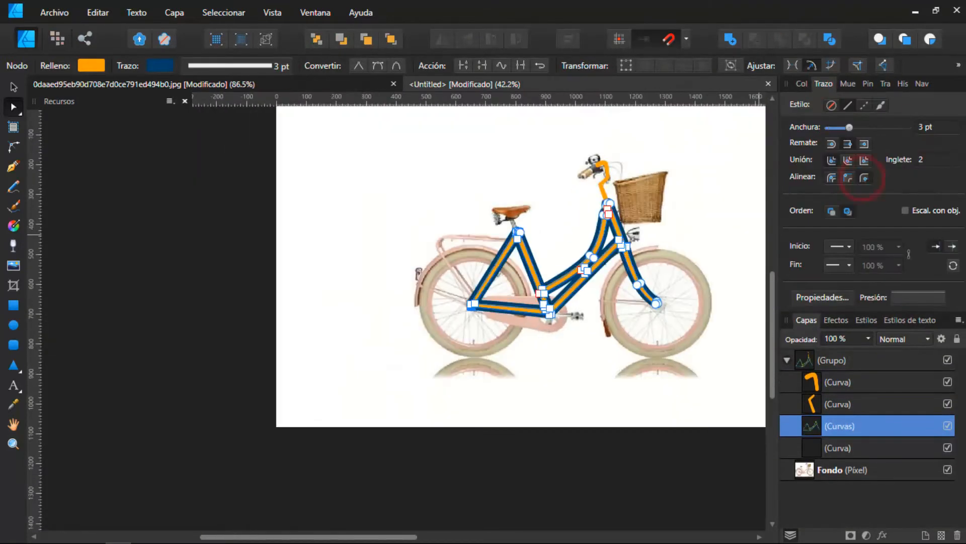
scroll(402, 318, "down", 2)
scroll(403, 318, "up", 1)
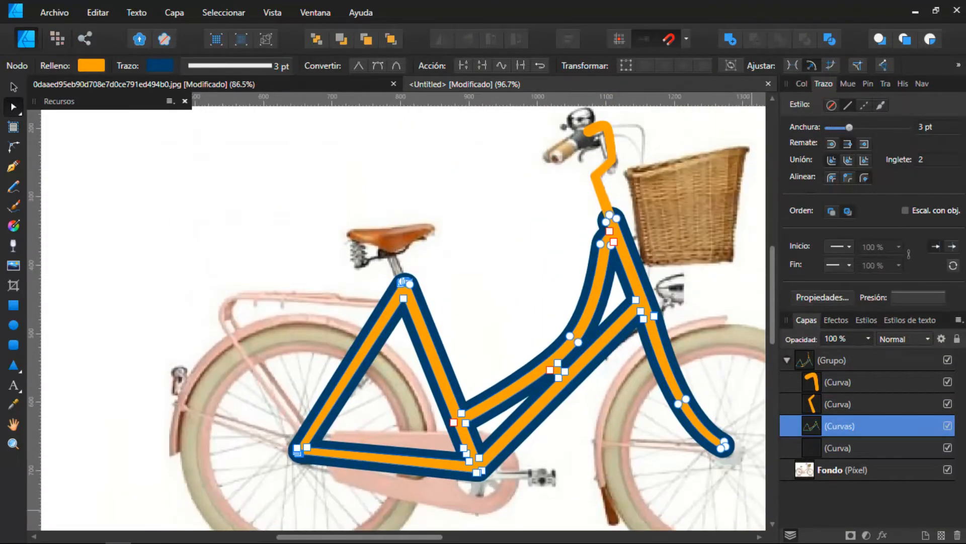
left_click_drag(849, 127, 845, 127)
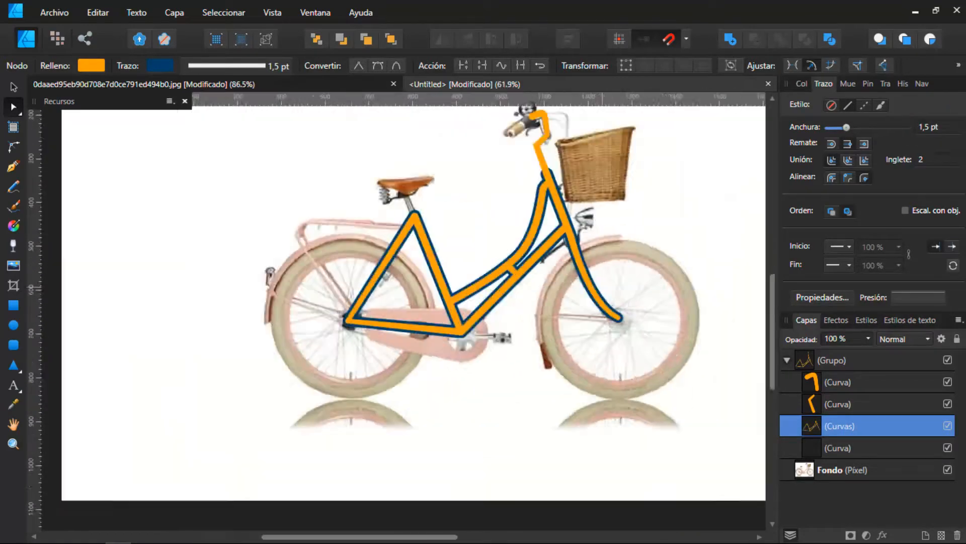
Draw a circle over the front wheel with the Ellipse tool and enlarge it to match the tyre
left_click(787, 360)
key("m")
mouse_move(516, 259)
left_mouse_down()
mouse_move(664, 405)
mouse_move(510, 251)
left_mouse_up()
key("v")
left_click_drag(634, 344, 626, 339)
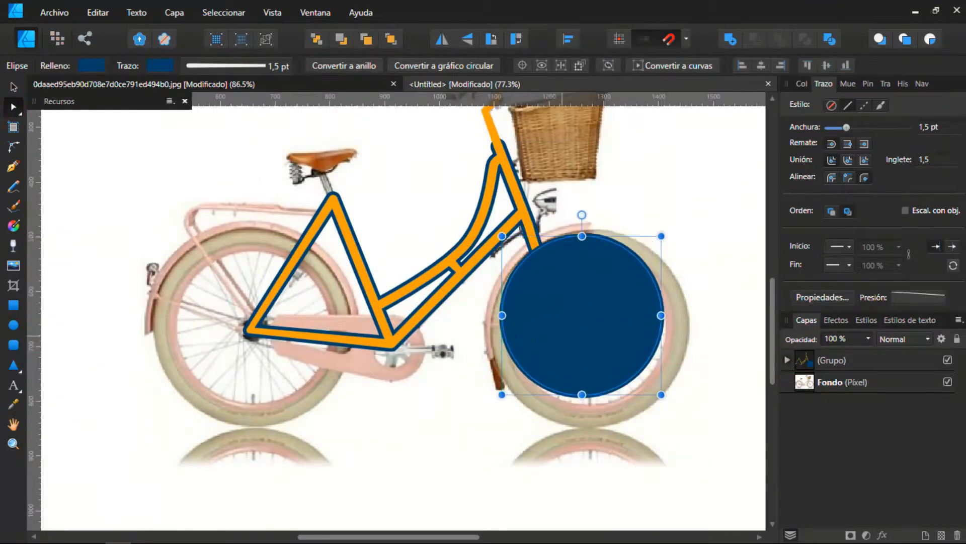
left_click_drag(661, 395, 683, 417)
Turn the circle into an unfilled ring with a centred, uniform 9.3 pt dark blue stroke fitted to the front tyre
left_click(803, 84)
left_click(810, 122)
left_click(823, 84)
left_click_drag(847, 128, 861, 127)
left_click(919, 298)
left_click(932, 434)
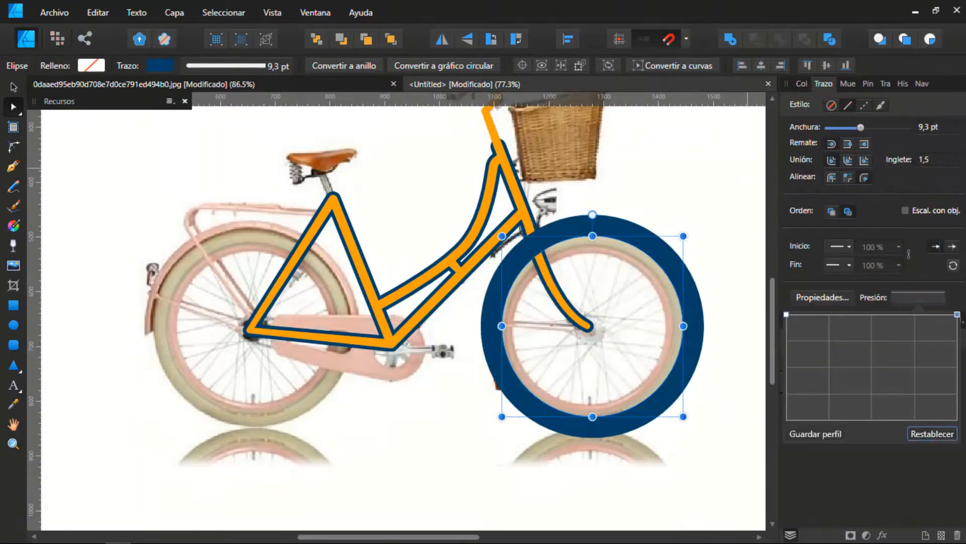
left_click(832, 177)
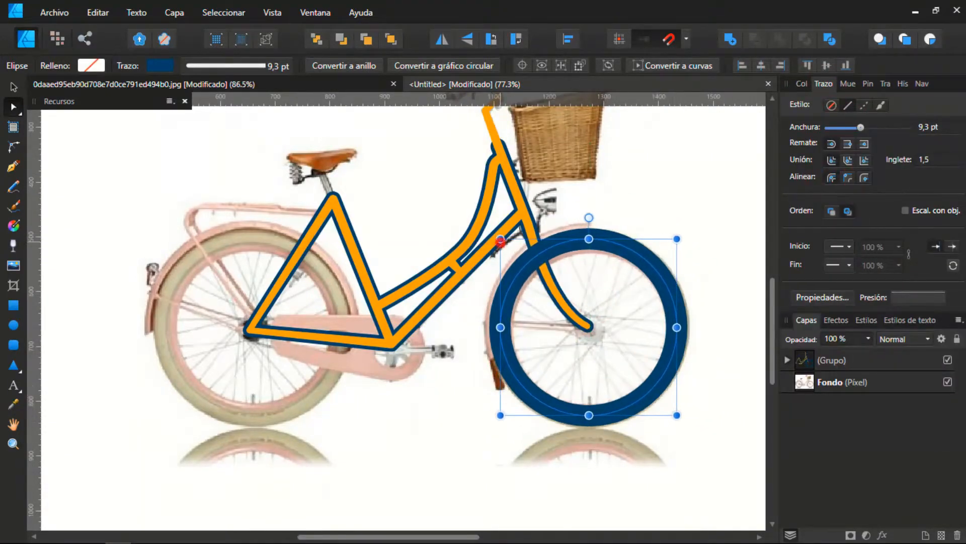
left_click_drag(500, 242, 502, 243)
Place the wheel circle above the frame group as a separate layer and recolour its stroke to the medium blue project swatch
scroll(586, 302, "down", 4)
scroll(586, 303, "up", 6)
left_click(787, 360)
left_click_drag(833, 426, 833, 350)
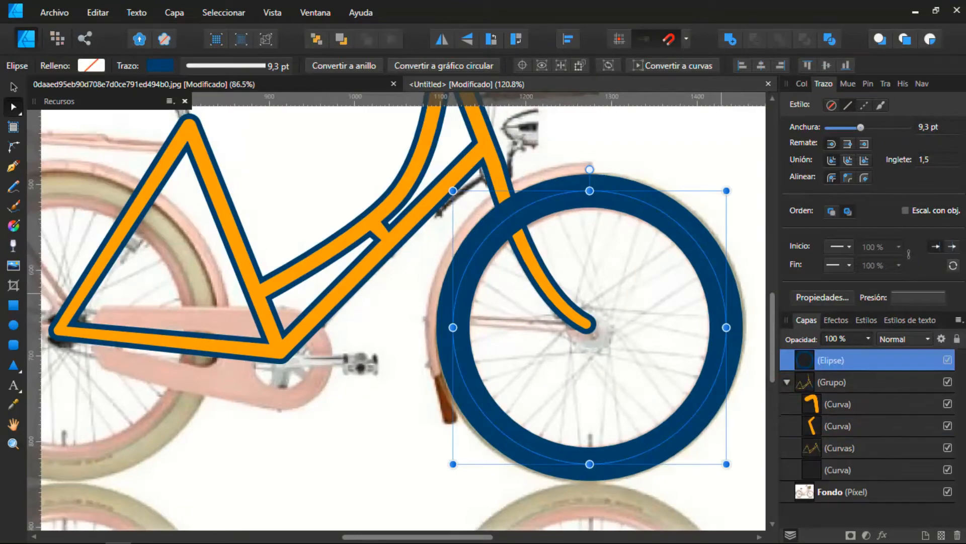
left_click(848, 84)
left_click(822, 183)
scroll(640, 208, "down", 2)
scroll(639, 208, "up", 1)
scroll(501, 351, "down", 3)
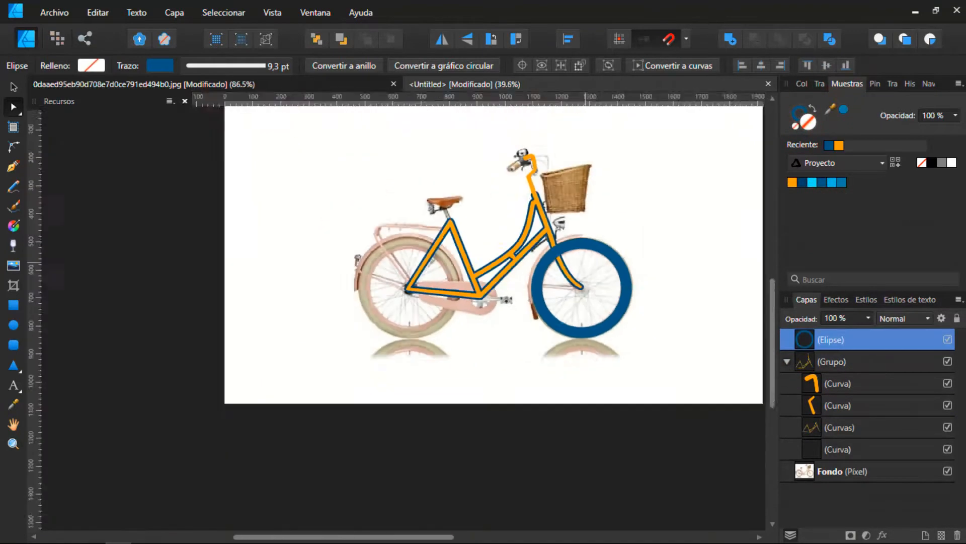
Expand the wheel circle's stroke into a filled ring and give it a 1.5 pt dark blue outline
scroll(501, 351, "up", 2)
right_click(884, 338)
left_click(804, 341)
left_click(174, 12)
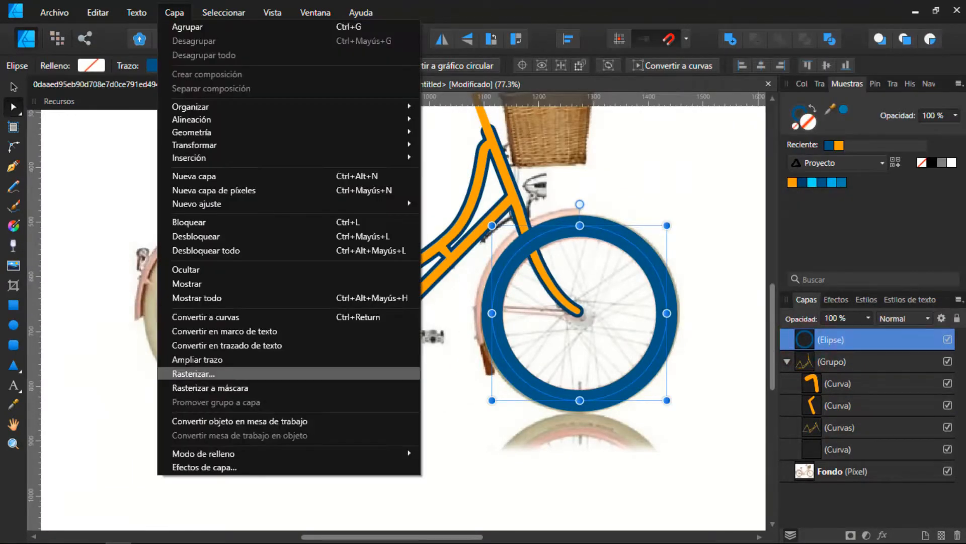
left_click(211, 313)
left_click(820, 84)
left_click(932, 128)
type("1,5")
key("Return")
scroll(577, 271, "up", 3)
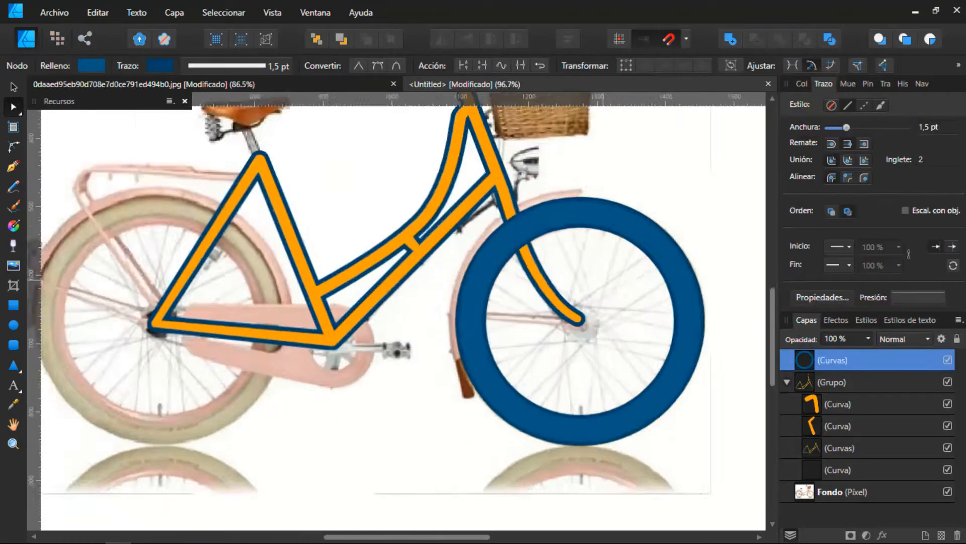
scroll(547, 255, "down", 2)
Fit the blue ring to the front tyre around the axle and move it behind the frame group
left_click(14, 88)
left_click_drag(448, 197, 453, 202)
left_click_drag(578, 332, 580, 329)
scroll(574, 324, "down", 1)
scroll(576, 324, "up", 2)
scroll(627, 187, "down", 1)
left_click_drag(836, 361, 836, 481)
scroll(552, 325, "down", 5)
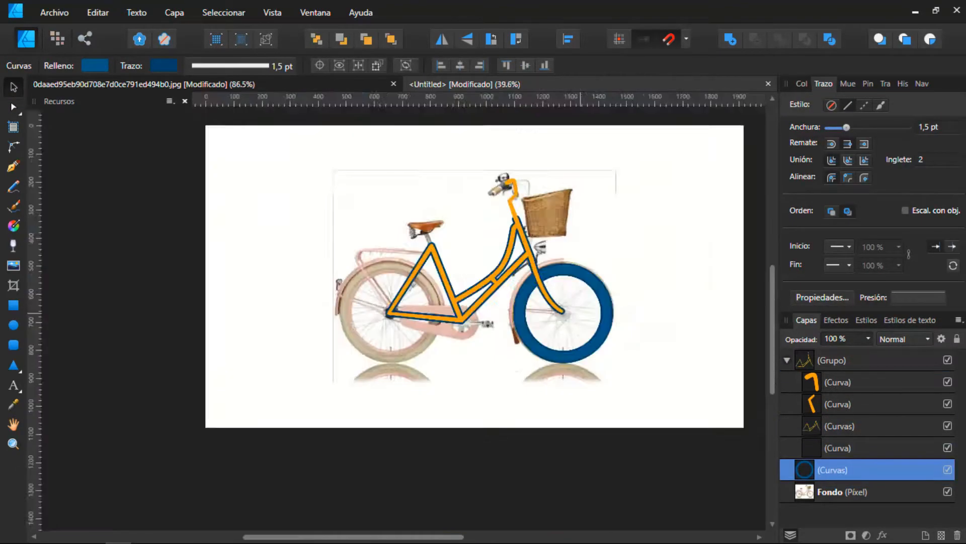
Draw a rectangle covering the whole page and fill it with cyan, without a stroke
left_click(843, 492)
left_click(14, 305)
mouse_move(310, 178)
left_mouse_down()
mouse_move(745, 420)
mouse_move(732, 420)
left_mouse_up()
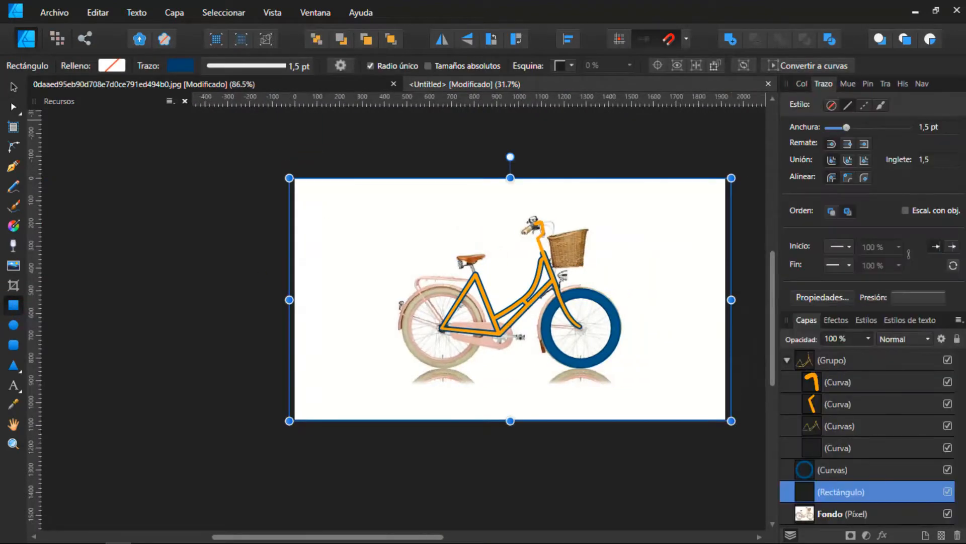
left_click(847, 84)
left_click(812, 182)
Place the cyan rectangle behind the reference photo in the layer order
left_click(881, 488)
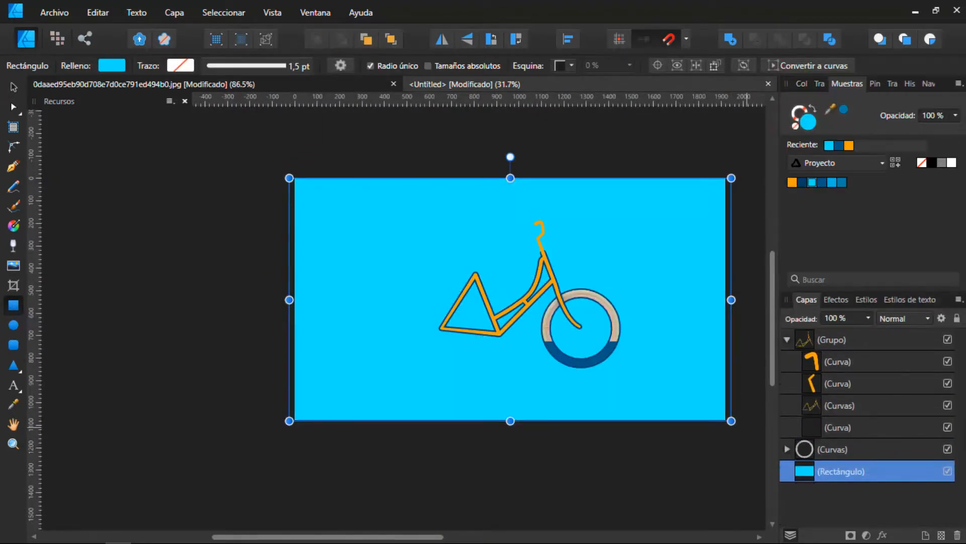
key("ctrl+z")
left_click_drag(876, 491, 876, 461)
scroll(586, 346, "down", 4)
scroll(586, 343, "up", 15)
Duplicate the front wheel ring as a smaller copy nested inside the original ring
left_click(850, 449)
scroll(528, 347, "down", 7)
scroll(504, 276, "up", 1)
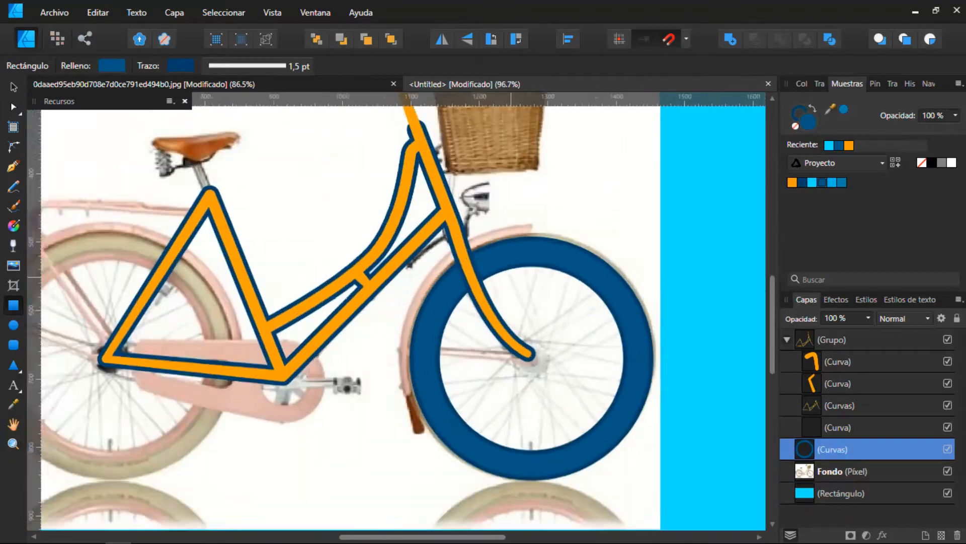
scroll(510, 277, "up", 2)
scroll(498, 297, "down", 2)
scroll(584, 329, "down", 4)
scroll(532, 329, "up", 5)
scroll(561, 285, "down", 3)
scroll(599, 276, "up", 2)
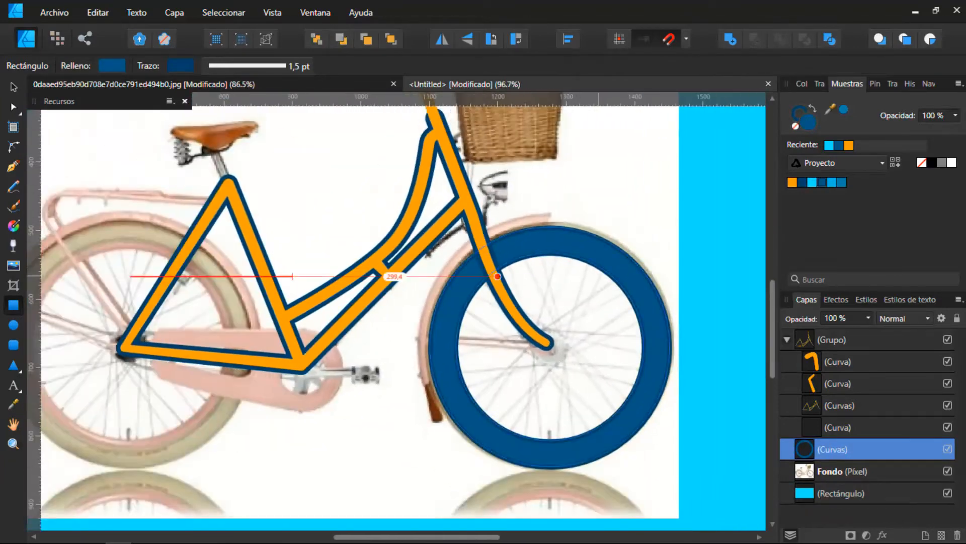
scroll(599, 276, "up", 1)
key("ctrl+j")
mouse_move(681, 506)
left_mouse_down()
mouse_move(660, 486)
mouse_move(674, 500)
left_mouse_up()
key("ctrl+z")
left_click(832, 471)
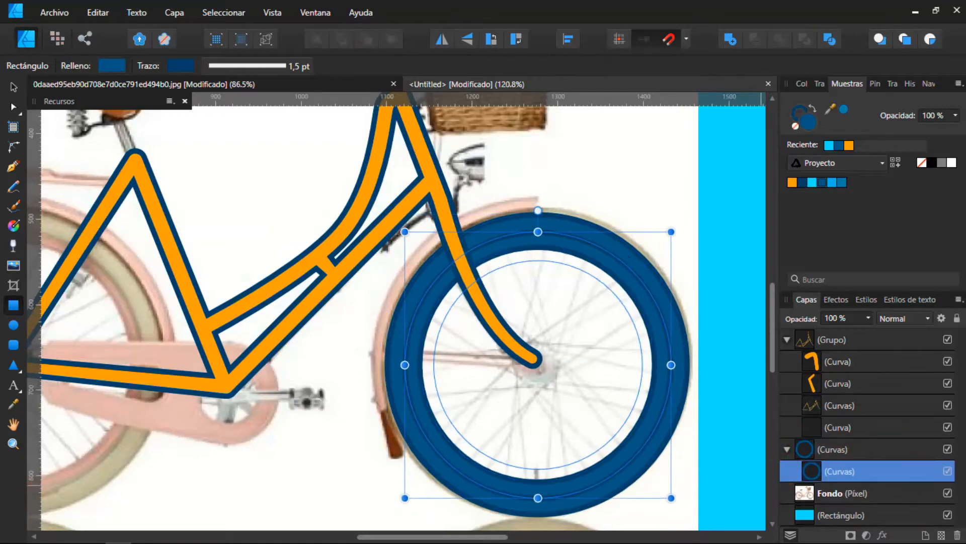
Change the fill of the nested inner ring to light grey for the wheel rim
left_click(811, 183)
scroll(614, 292, "down", 2)
double_click(808, 122)
left_click_drag(393, 191, 282, 169)
left_click(649, 399)
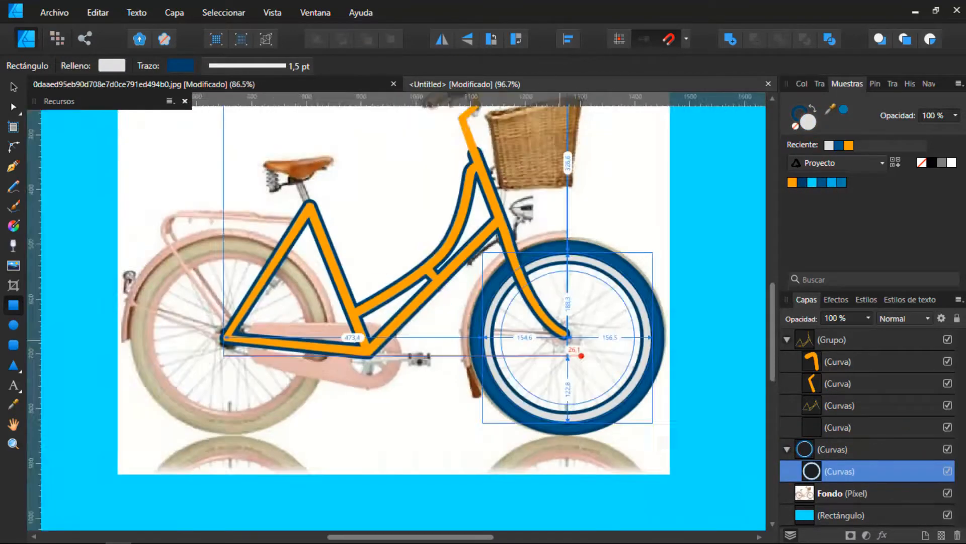
Draw a small light grey hub circle at the front wheel's centre and place it between the frame group and the ring
scroll(580, 356, "up", 3)
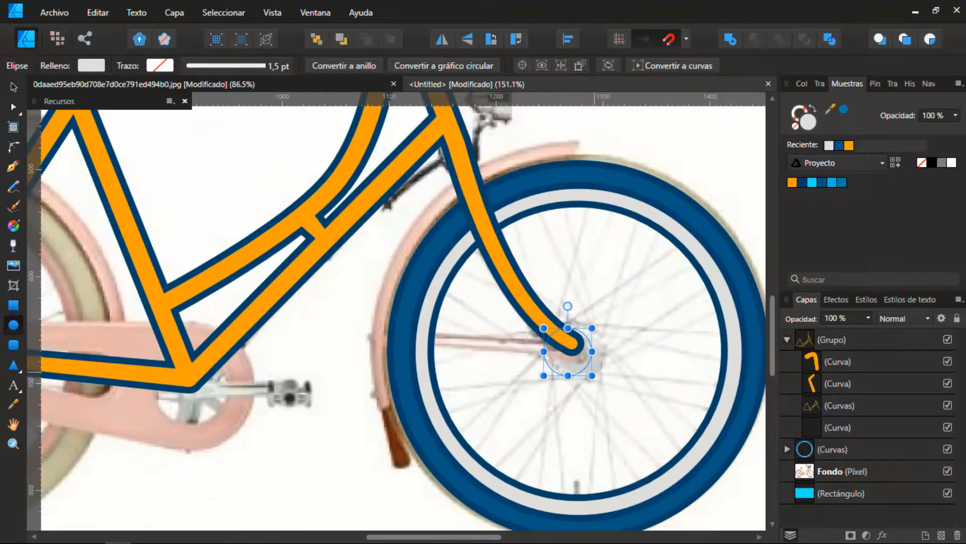
left_click(787, 449)
left_click_drag(833, 450, 833, 418)
scroll(589, 352, "down", 4)
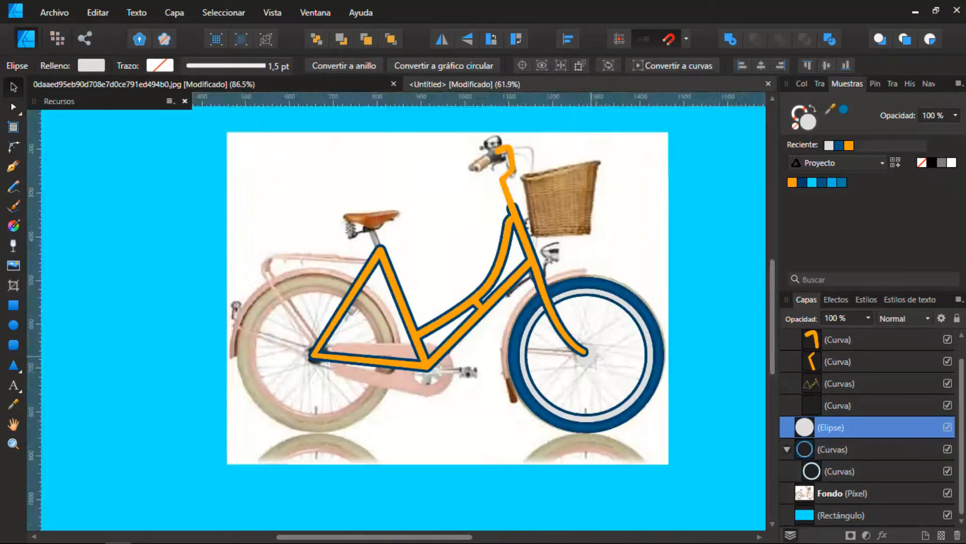
Add a dark blue 1.5 pt outline to the front hub circle
scroll(589, 352, "up", 6)
left_click(799, 112)
left_click(802, 183)
scroll(539, 264, "down", 4)
scroll(630, 243, "up", 2)
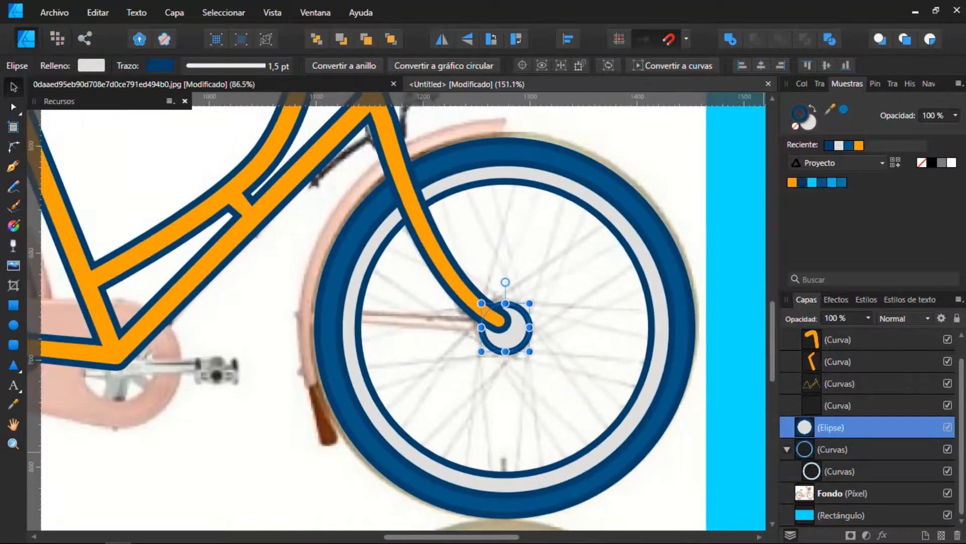
Scale the front wheel ring and hub down slightly together and centre them on the end of the fork
left_click(818, 449, "shift")
scroll(554, 312, "down", 4)
scroll(553, 312, "up", 5)
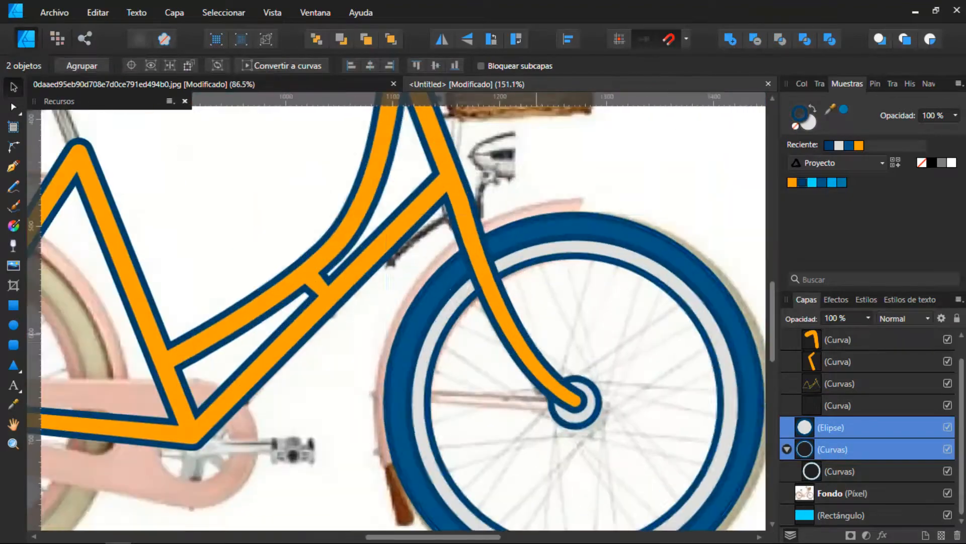
scroll(571, 312, "down", 1)
left_click_drag(366, 161, 378, 171)
left_click_drag(563, 352, 558, 347)
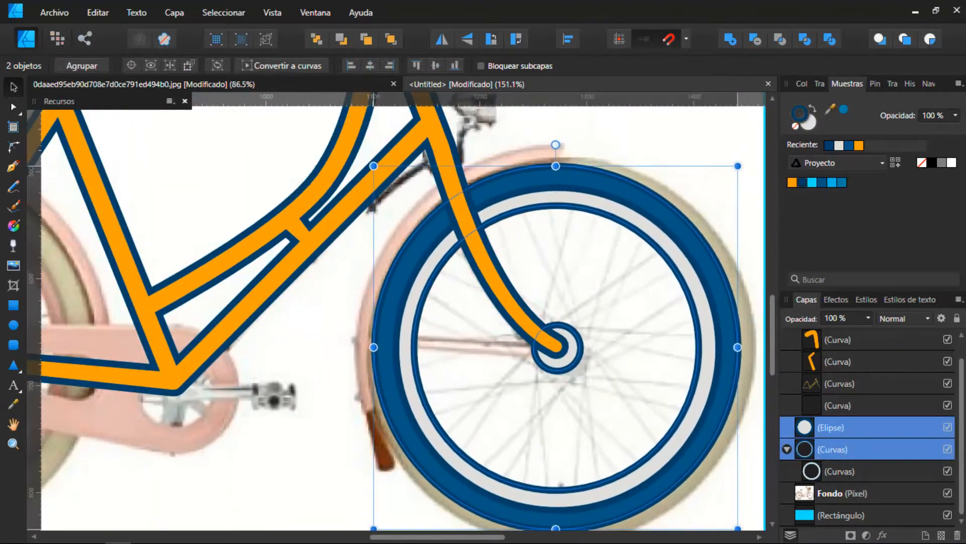
Hide the frame curves and draw a vertical dark blue 1.5 pt spoke through the front wheel's hub, from rim to rim
scroll(464, 304, "down", 4)
scroll(537, 344, "up", 3)
left_click_drag(323, 155, 325, 156)
scroll(520, 298, "down", 1)
scroll(538, 310, "up", 3)
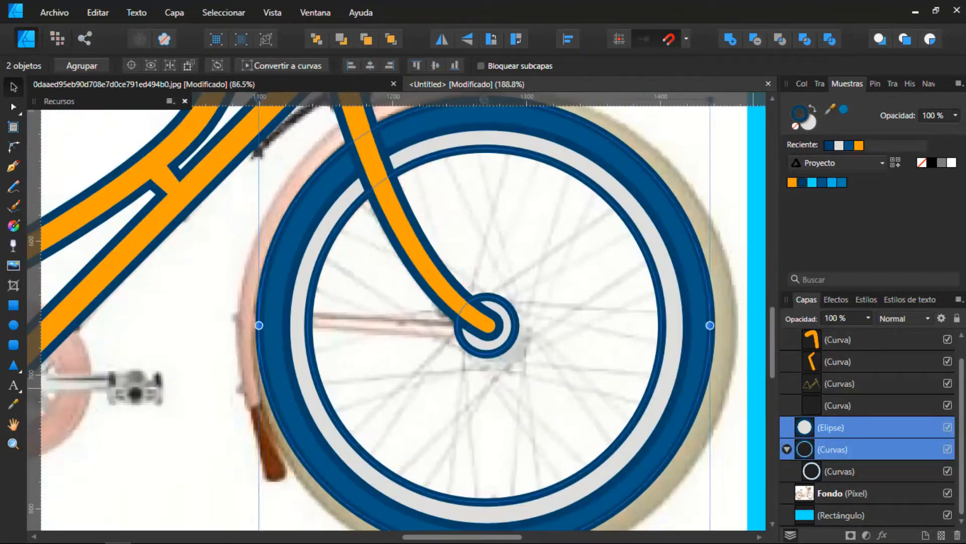
key("p")
scroll(538, 311, "up", 1)
scroll(539, 311, "up", 1)
left_click(948, 383)
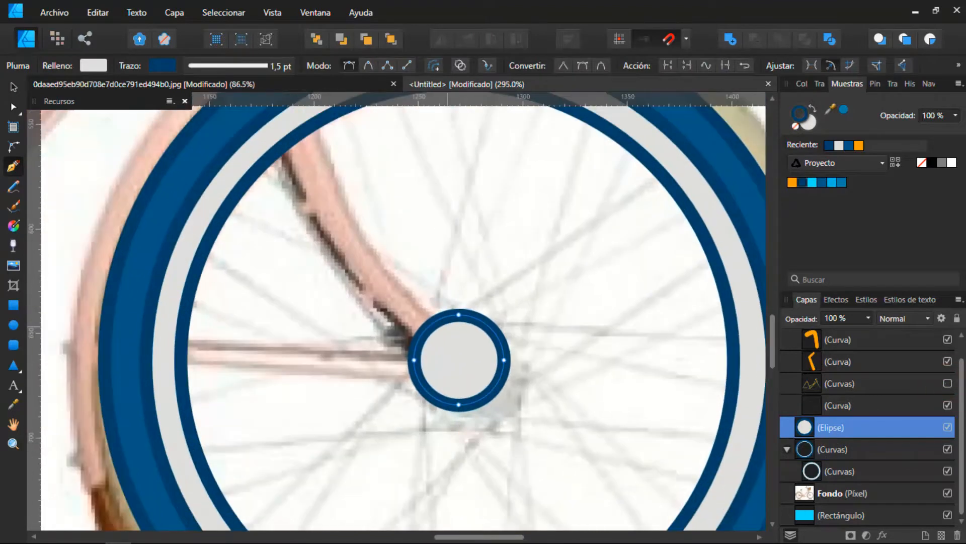
scroll(377, 310, "down", 3)
Add copies of the spoke rotated in small steps around the hub, and show the frame curves again
left_click(416, 196)
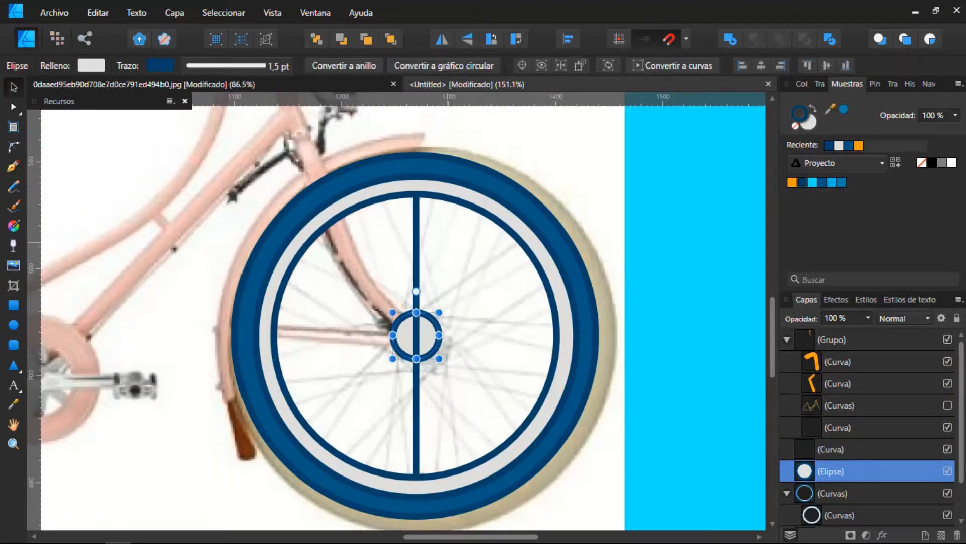
left_click(417, 473)
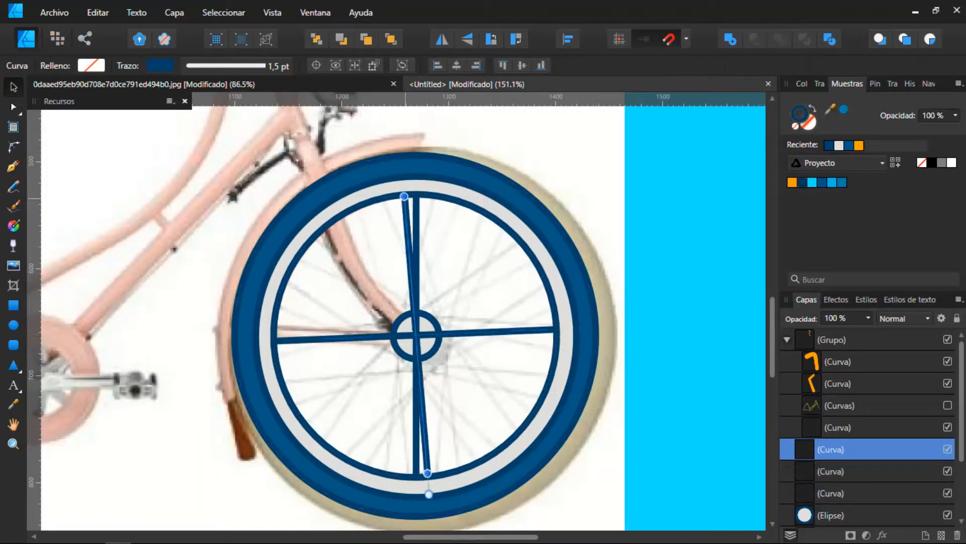
scroll(424, 282, "down", 6)
left_click(947, 405)
scroll(876, 428, "down", 10)
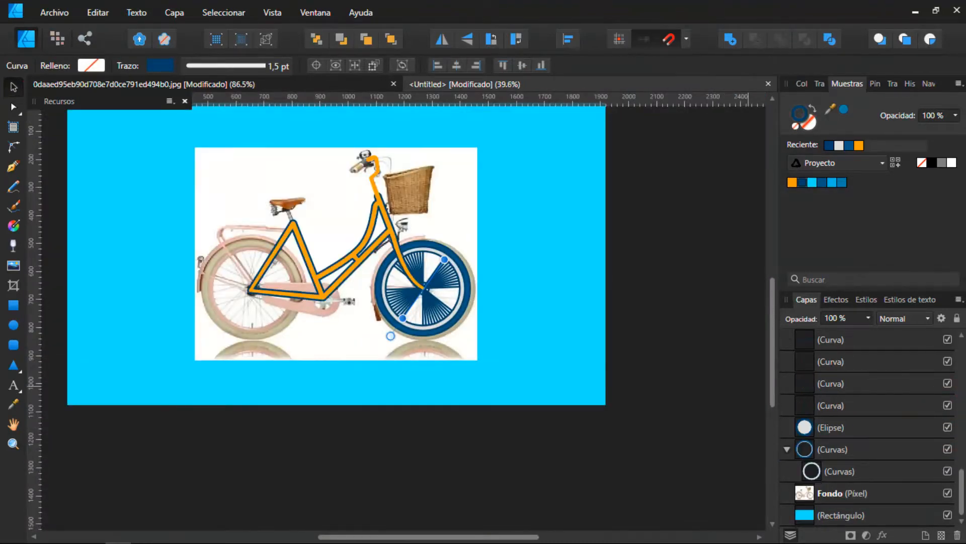
Hide the reference photo and keep duplicating the rotated spoke to fill the rest of the front wheel
left_click(947, 493)
scroll(375, 309, "up", 4)
scroll(549, 330, "down", 1)
scroll(478, 250, "up", 1)
key("ctrl+j")
key("ctrl+j")
key("ctrl+j")
key("ctrl+j")
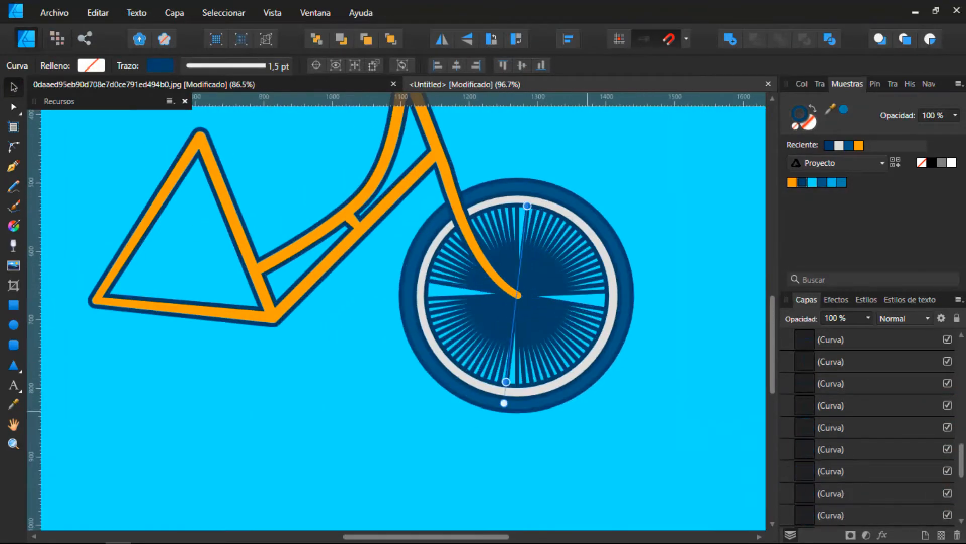
Select all the spokes of the front wheel and set their stroke width to 0.5 pt
scroll(875, 428, "down", 10)
left_click(856, 406, "shift")
left_click(820, 83)
left_click_drag(848, 127, 833, 128)
scroll(537, 290, "down", 3)
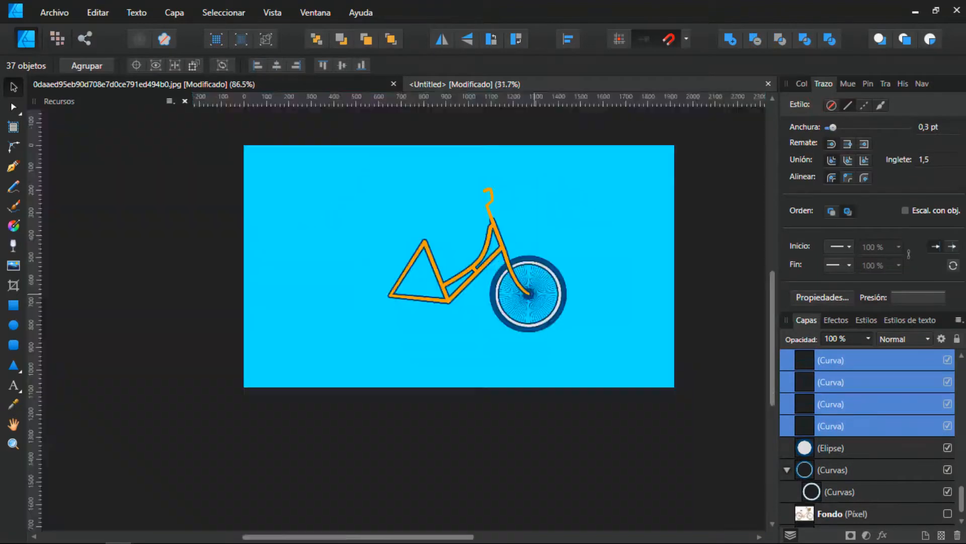
scroll(533, 289, "up", 3)
left_click(923, 127)
Group the spokes and place the group between the hub circle and the wheel rings in the stacking order
scroll(504, 206, "down", 2)
key("ctrl+g")
left_click_drag(865, 409, 865, 436)
scroll(553, 332, "down", 2)
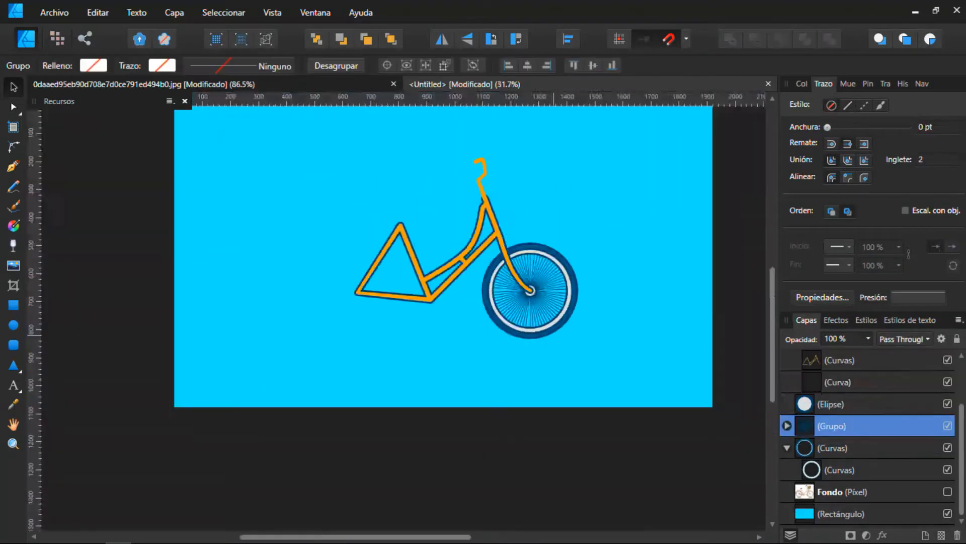
scroll(523, 277, "up", 1)
scroll(634, 297, "down", 1)
scroll(352, 300, "up", 1)
Group the front wheel's hub, spokes and rings, and place a copy centred on the frame's rear end as the rear wheel
left_click(850, 405)
left_click(787, 448)
left_click(835, 469, "shift")
key("ctrl+g")
left_click_drag(607, 295, 391, 294)
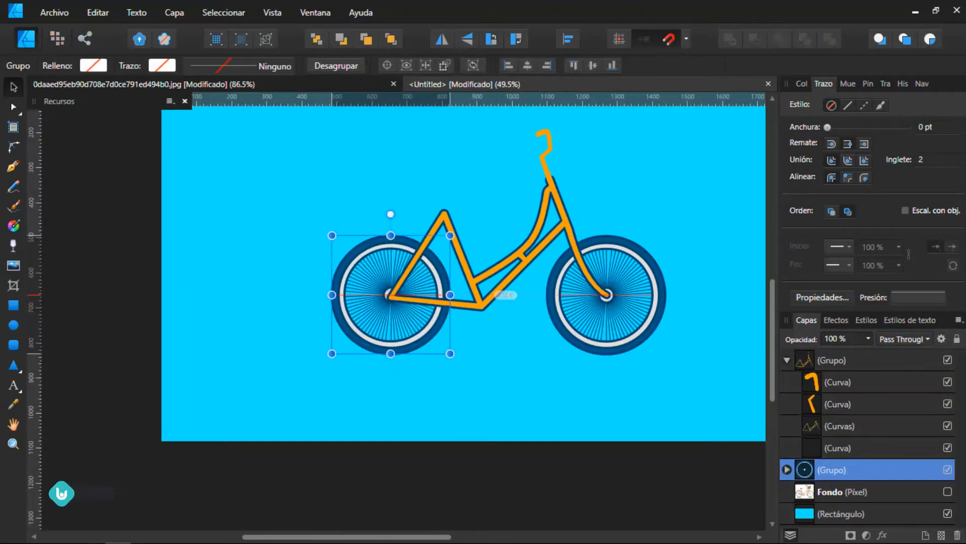
scroll(373, 292, "up", 6)
left_click_drag(462, 299, 461, 308)
scroll(310, 256, "down", 6)
Draw a horizontal dark blue 0.5 pt ground line beneath both wheels and fine-tune the placement of the parts
left_click(659, 329)
scroll(304, 329, "up", 1)
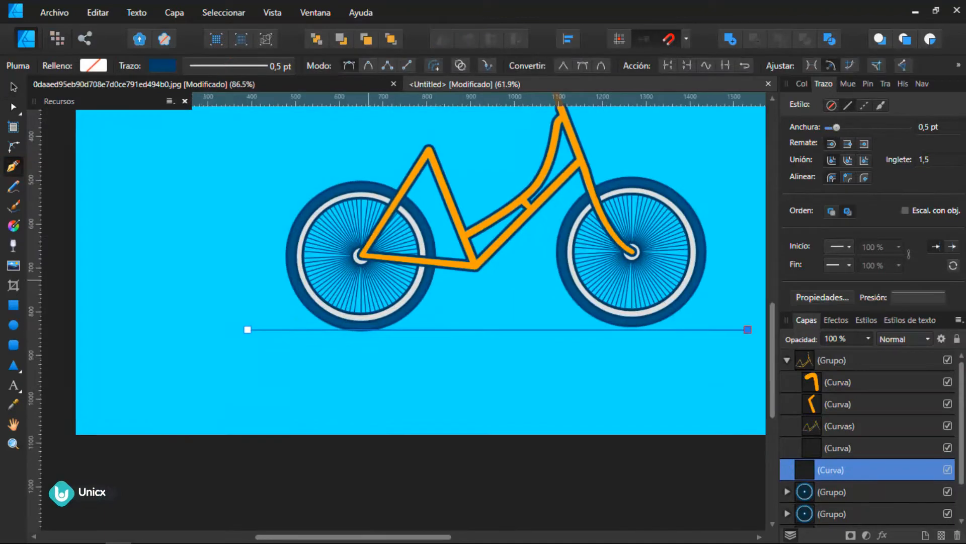
key("v")
scroll(352, 276, "up", 5)
left_click_drag(396, 278, 398, 274)
scroll(103, 492, "down", 8)
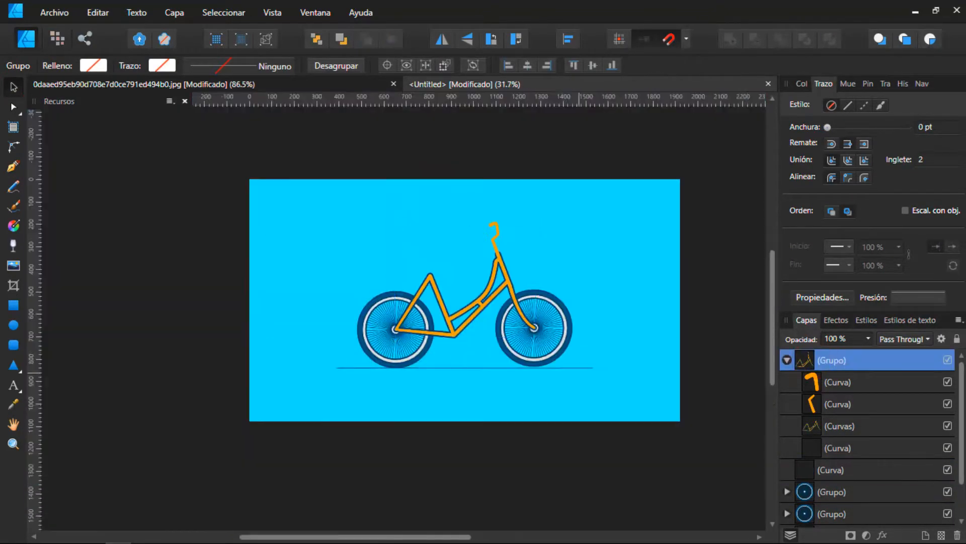
Move both wheels into the frame group and nudge the whole bicycle slightly so it sits on the ground line
left_click(833, 514, "shift")
left_click_drag(836, 498, 831, 470)
left_click(832, 361)
scroll(465, 283, "up", 3)
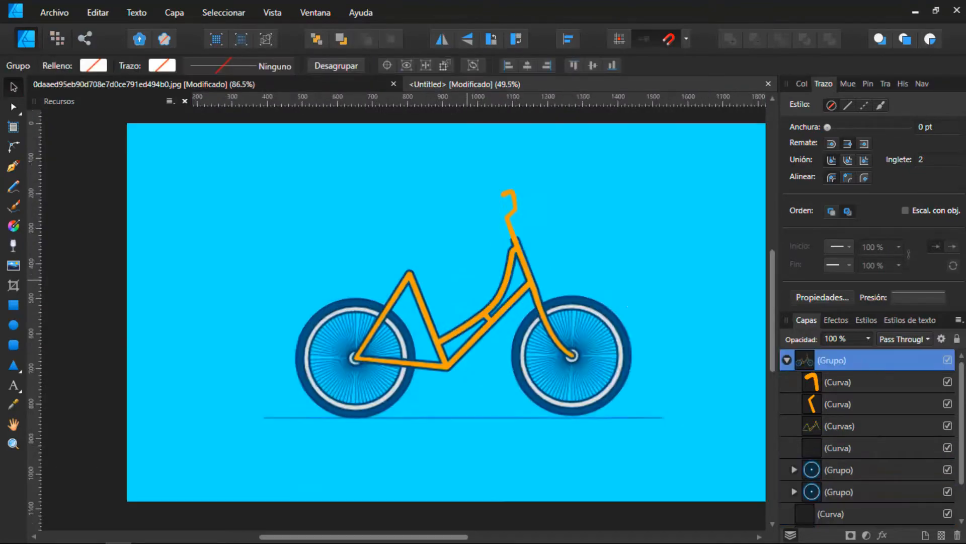
left_click_drag(465, 188, 466, 189)
left_click(669, 322)
scroll(601, 340, "down", 4)
scroll(544, 344, "up", 6)
scroll(307, 345, "down", 7)
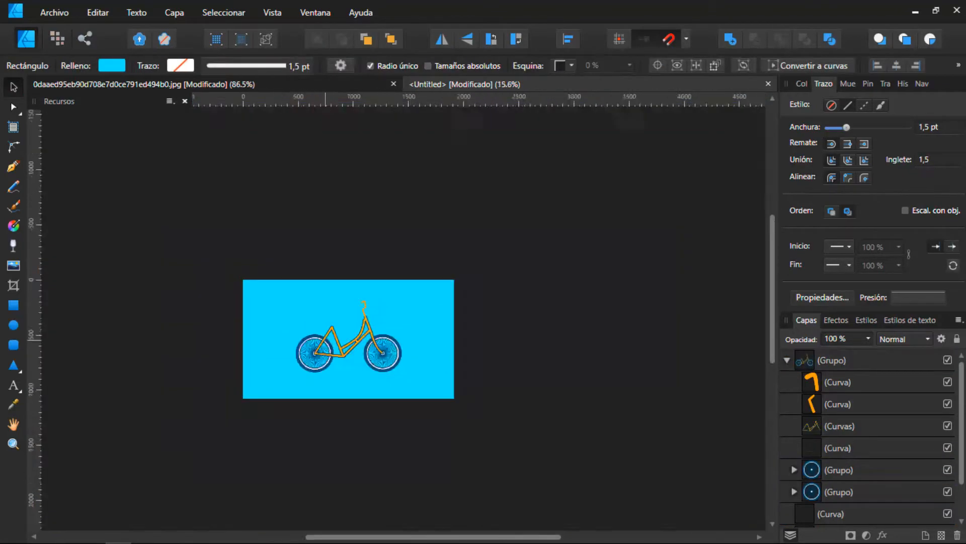
Collapse the bicycle group and show the reference photo again around the saddle
scroll(332, 327, "up", 8)
left_click(787, 360)
left_click(948, 404)
scroll(540, 438, "down", 5)
scroll(476, 398, "up", 6)
scroll(453, 398, "up", 3)
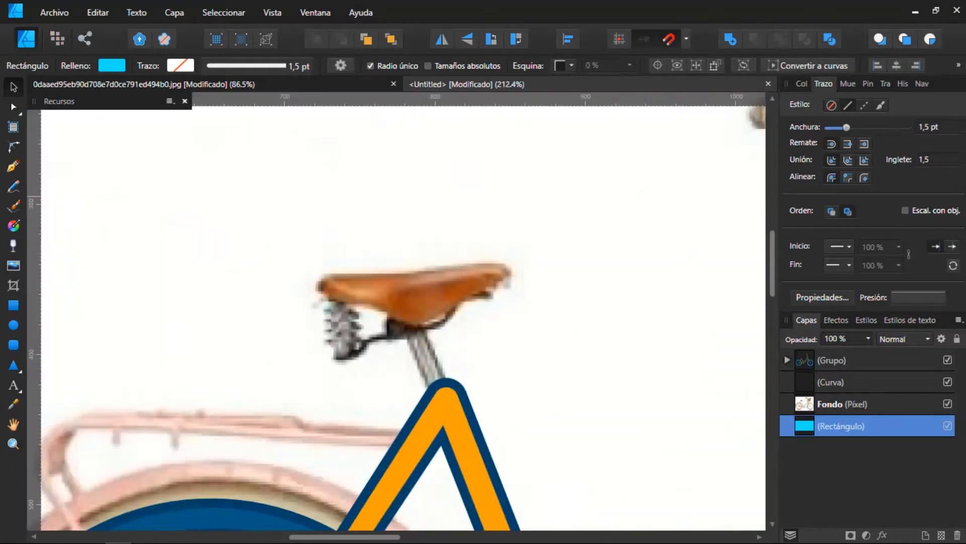
key("p")
left_click(802, 84)
left_click(828, 84)
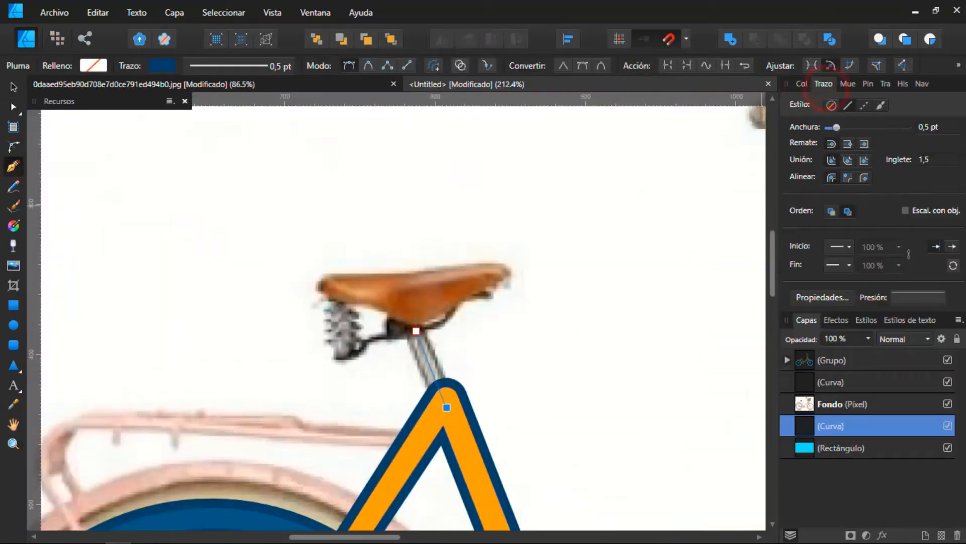
left_click(802, 84)
left_click(849, 84)
left_click(793, 182)
left_click(824, 84)
left_click_drag(836, 127, 851, 127)
scroll(411, 414, "up", 3)
left_click(802, 84)
left_click(138, 12)
left_click(831, 307)
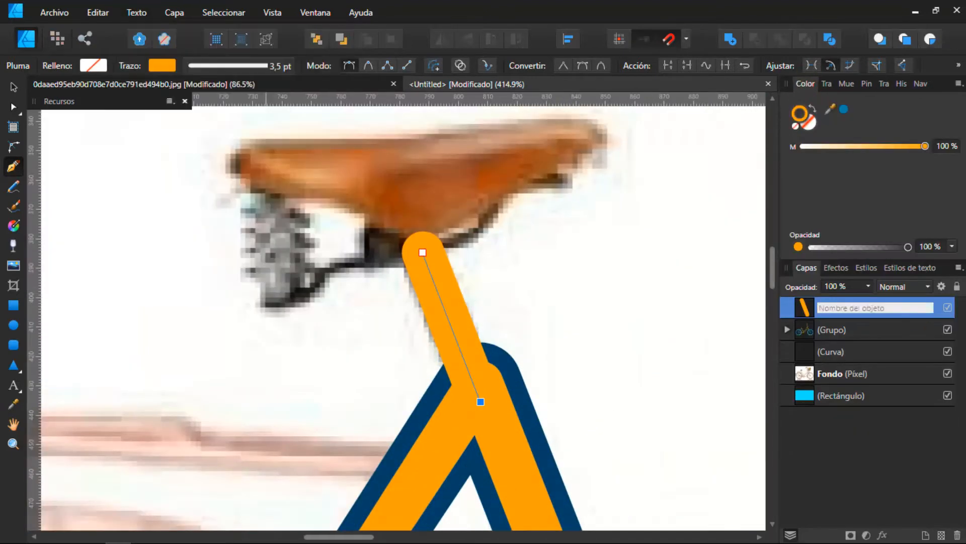
Draw an upright light grey rectangle with a 1.5 pt outline near the frame's rear peak for the seat post
left_click(13, 305)
scroll(473, 339, "down", 3)
mouse_move(475, 338)
left_mouse_down()
mouse_move(561, 429)
mouse_move(551, 496)
left_mouse_up()
left_click(827, 84)
left_click_drag(851, 127, 847, 127)
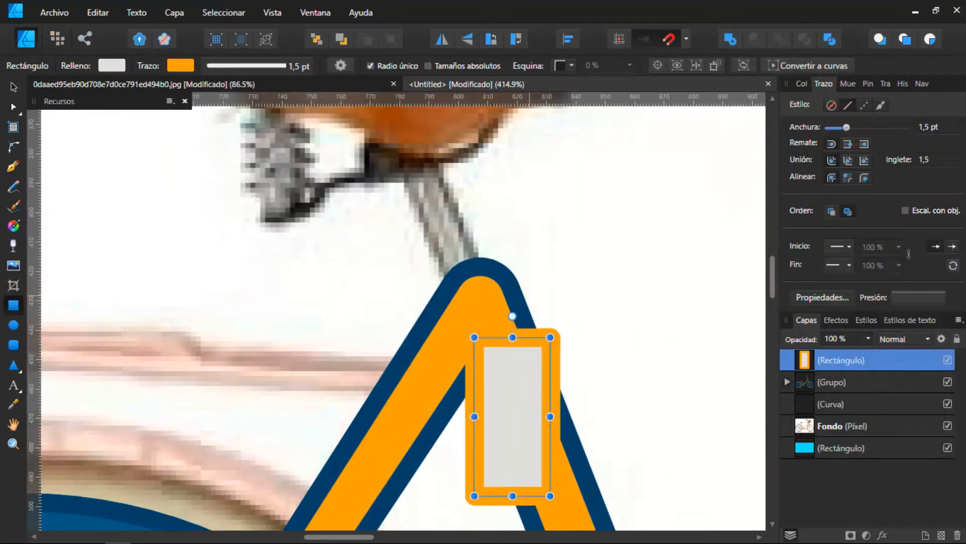
Tilt the seat post rectangle to match the photo and position it above the frame's rear peak
left_click_drag(513, 316, 390, 128)
scroll(524, 423, "up", 2)
scroll(452, 375, "down", 2)
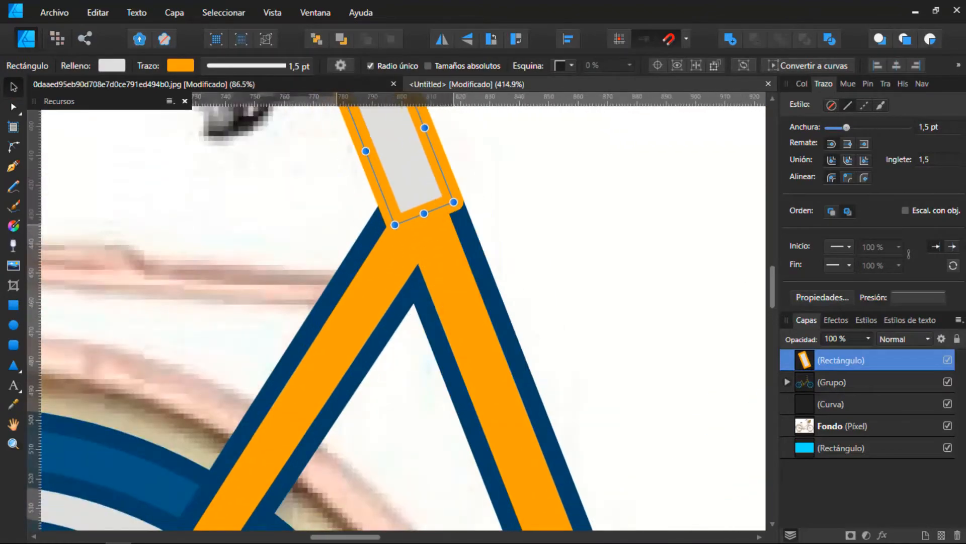
scroll(460, 227, "down", 5)
scroll(446, 184, "up", 6)
Change the seat post's outline to dark blue and place it behind the bicycle group
left_click(853, 85)
left_click(802, 182)
scroll(498, 238, "down", 4)
key("ctrl+[")
scroll(509, 305, "down", 10)
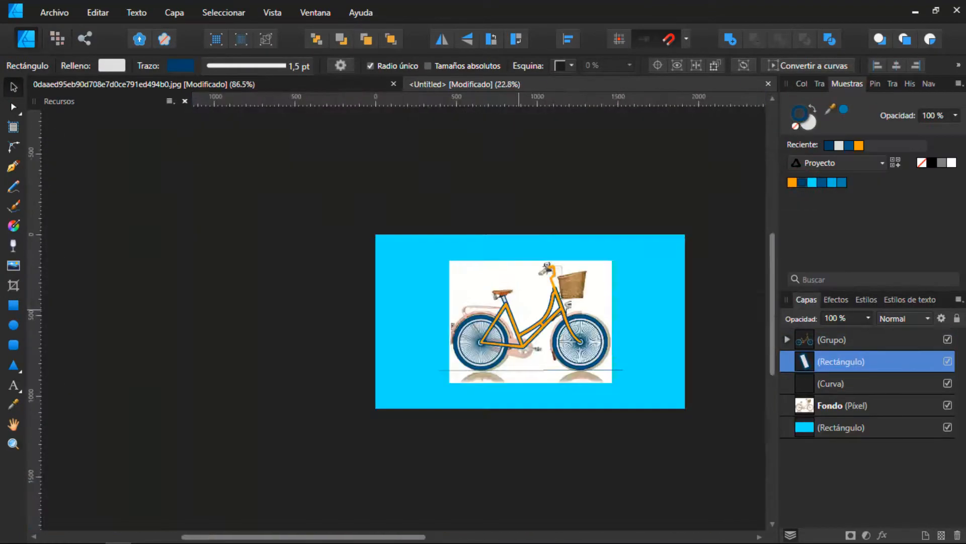
scroll(510, 304, "up", 13)
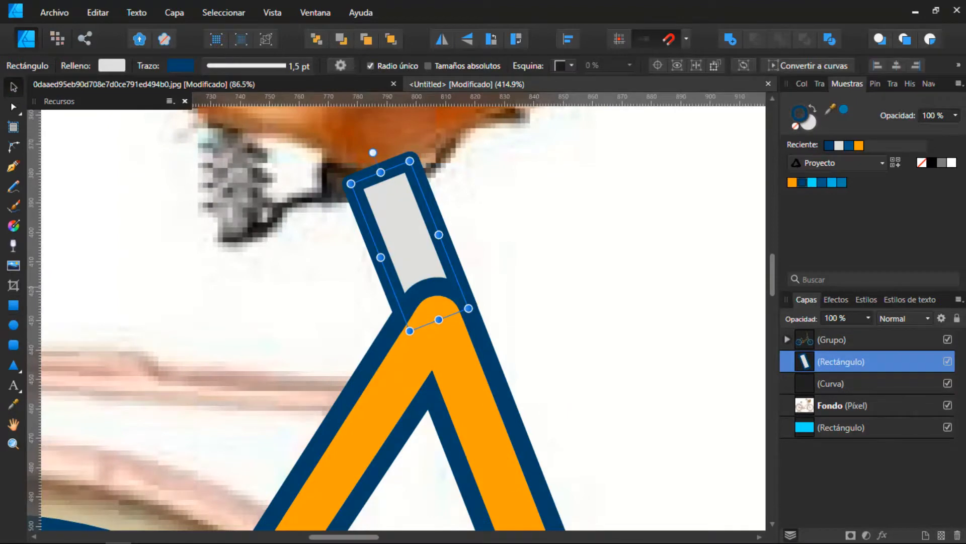
Draw a light grey rounded rectangle collar across the seat post's base, bring it in front of the bicycle group and tilt it perpendicular to the post
left_click_drag(479, 323, 481, 331)
left_click_drag(426, 272, 409, 276)
left_click_drag(834, 367, 836, 331)
left_click_drag(413, 280, 418, 273)
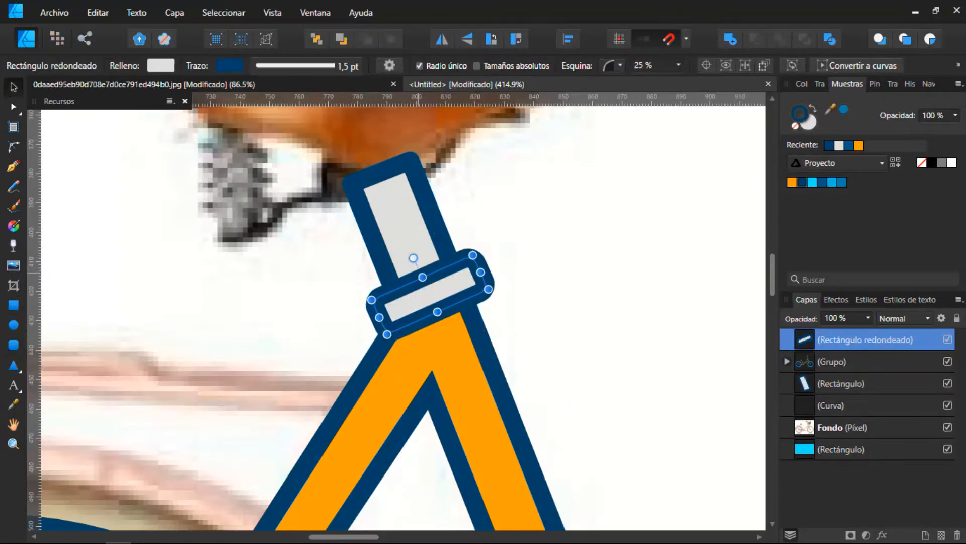
scroll(403, 268, "up", 3)
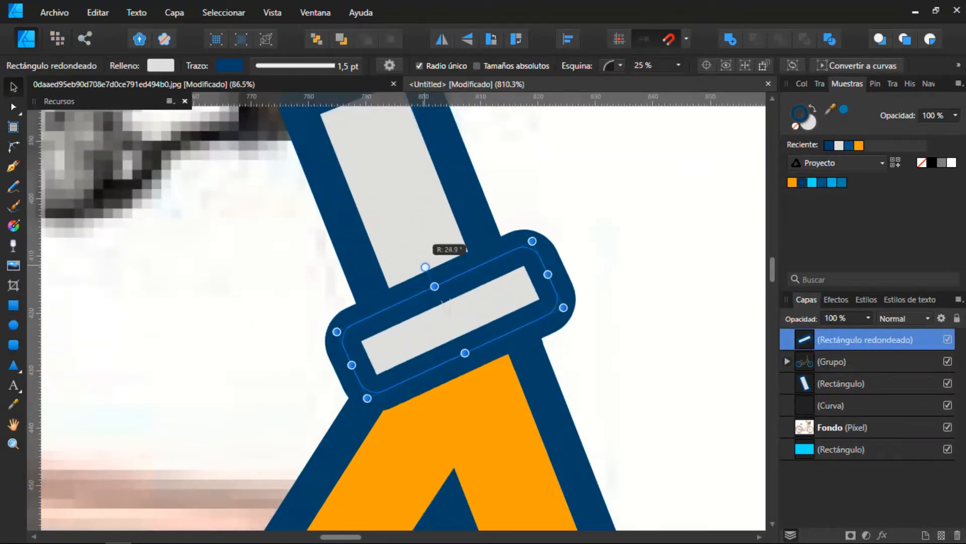
scroll(423, 365, "down", 9)
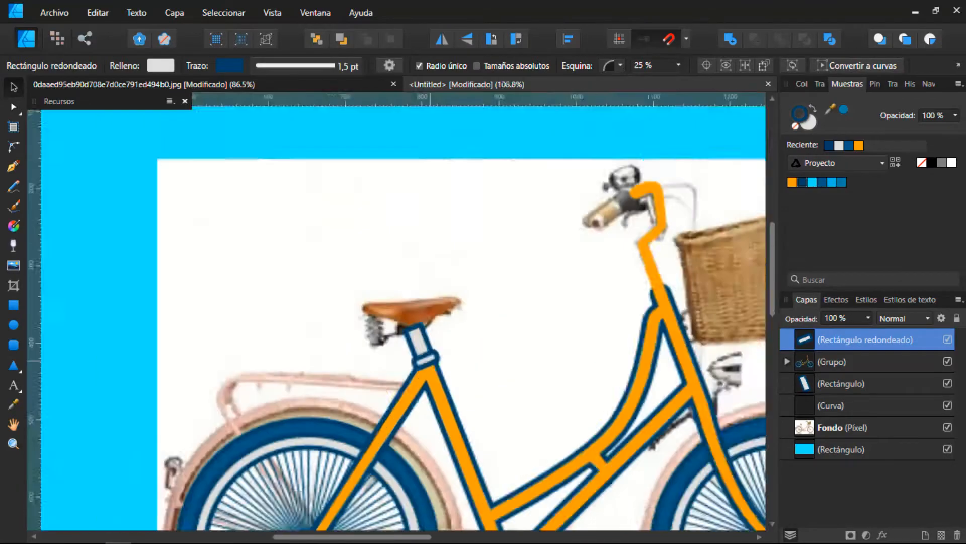
Set the outline width of the seat post collar to 1 pt
scroll(431, 352, "up", 5)
left_click(819, 84)
left_click(931, 126)
type("1")
key("Return")
scroll(352, 187, "down", 7)
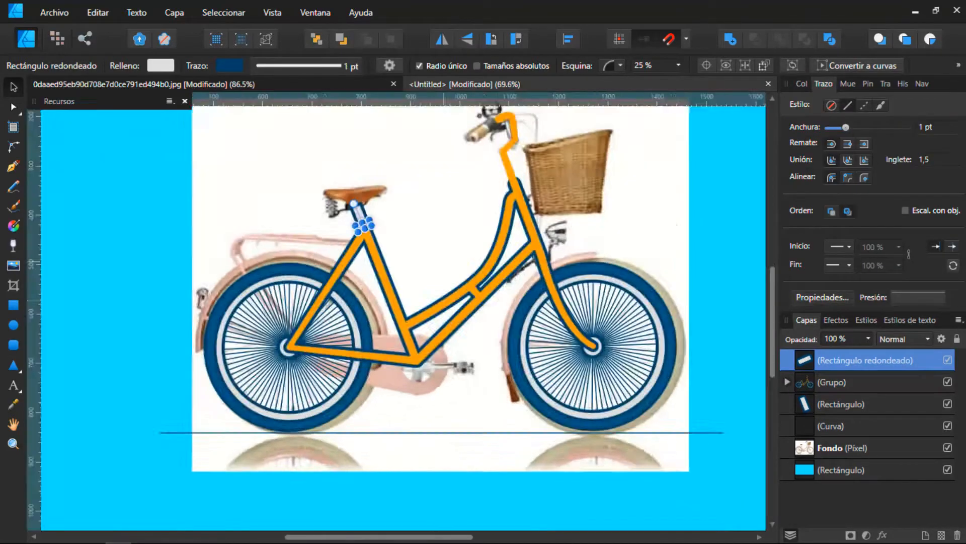
scroll(604, 187, "down", 4)
scroll(579, 166, "up", 4)
Change the fill of both handlebar curves in the bicycle group to light grey
left_click(787, 382)
left_click(811, 404)
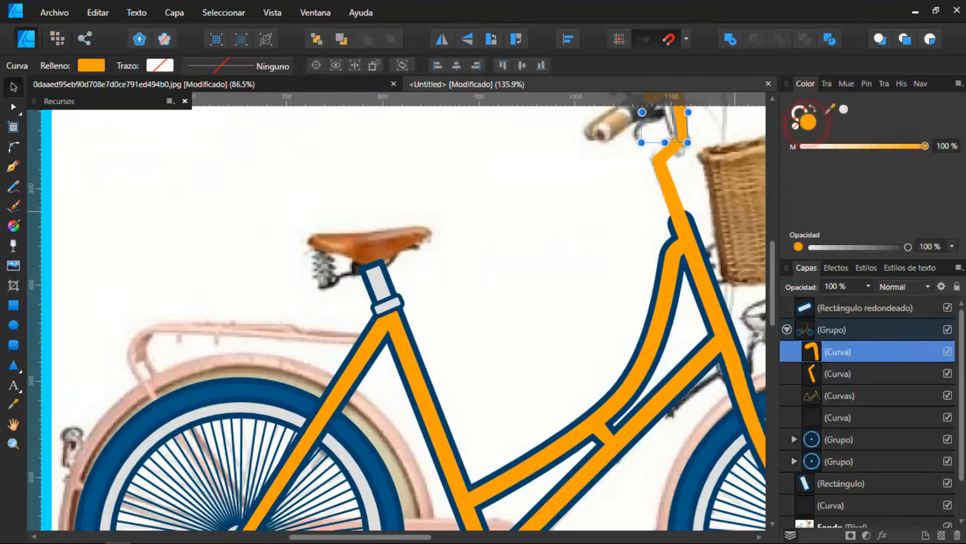
left_click(844, 110)
left_click(838, 374)
left_click(843, 109)
scroll(718, 239, "up", 4)
Select both handlebar curves and move them behind the orange frame curves
left_click(838, 352)
left_click(838, 373, "shift")
left_click_drag(838, 373, 839, 407)
scroll(558, 307, "down", 3)
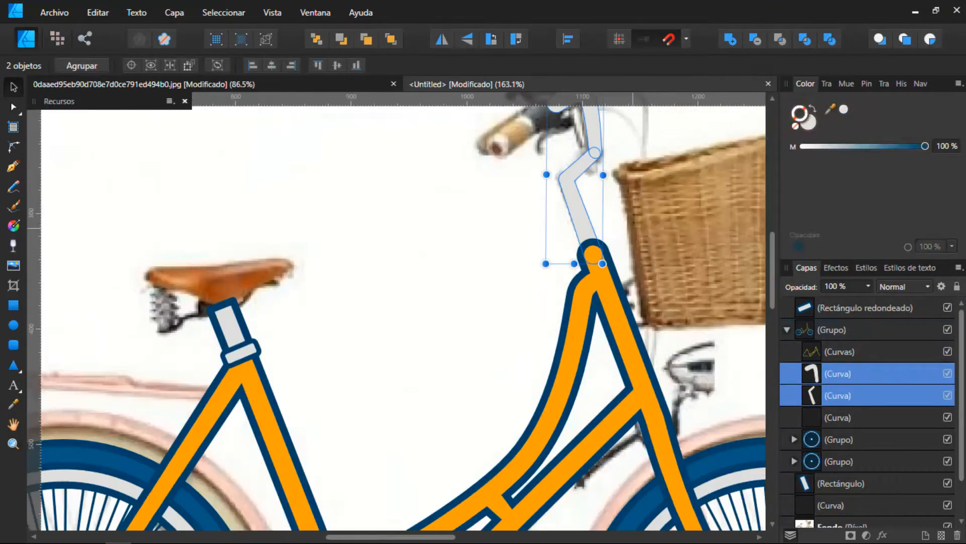
Give both handlebar curves a dark blue outline 0.9 pt wide
left_click(826, 84)
left_click(803, 84)
left_click(847, 84)
left_click(810, 182)
left_click(821, 84)
left_click(935, 127)
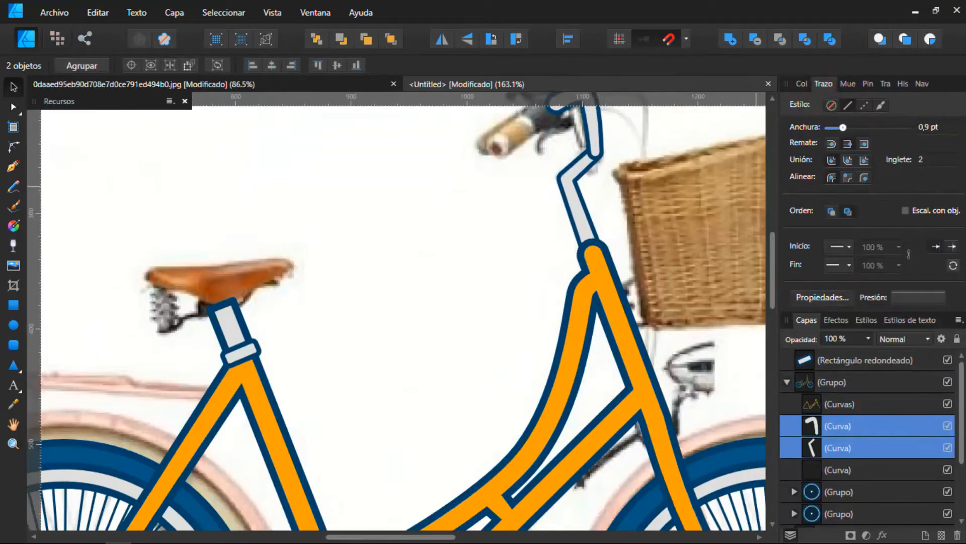
Draw a light grey rounded rectangle collar with a 0.8 pt outline at the handlebar stem's base, bring it above the frame and tilt it to fit
scroll(402, 312, "down", 3)
scroll(528, 272, "up", 6)
left_click(13, 345)
left_click_drag(456, 226, 619, 277)
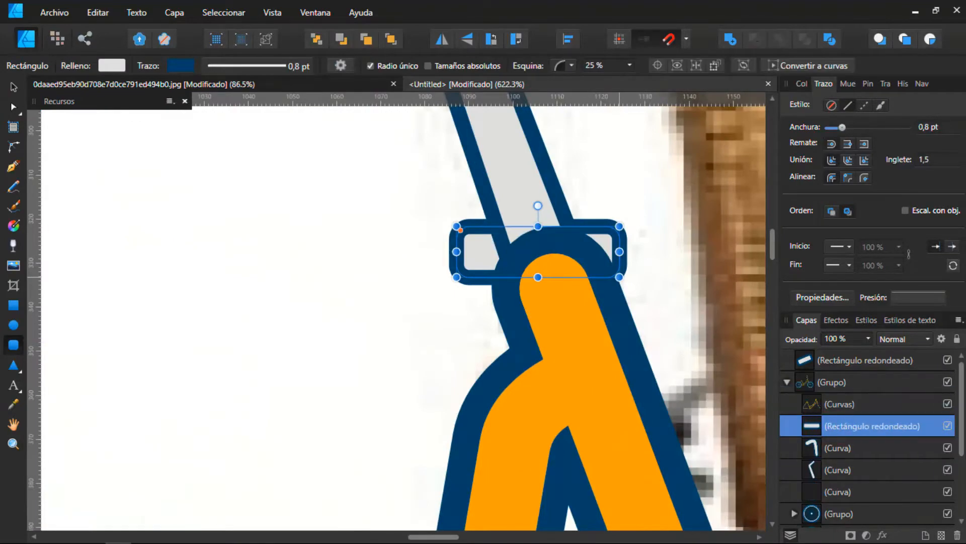
key("ctrl+]")
left_click_drag(538, 206, 523, 207)
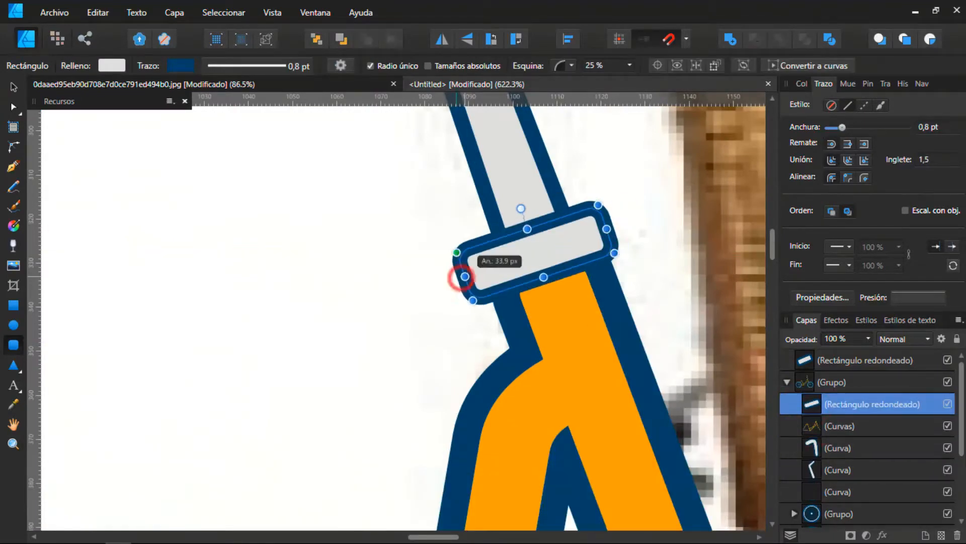
Move the seat post collar into the bicycle group and hide the reference photo
scroll(465, 276, "down", 8)
scroll(443, 227, "up", 6)
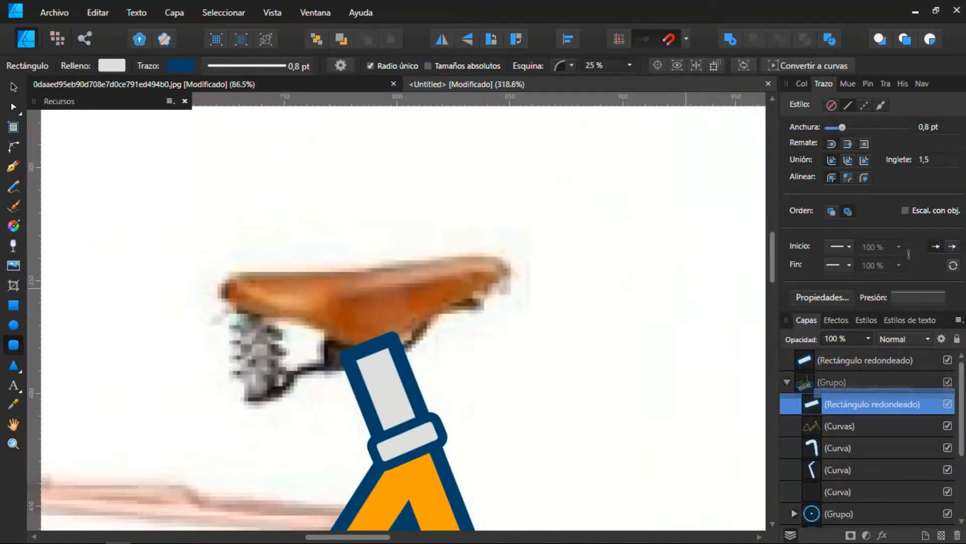
scroll(402, 312, "down", 6)
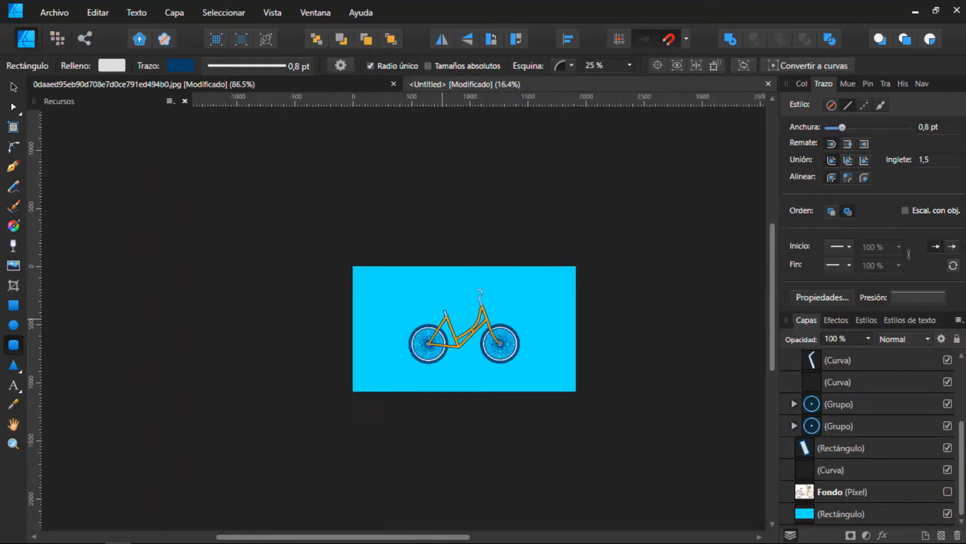
Select the ground line beneath the wheels and set its stroke width to 3 pt
scroll(453, 313, "up", 4)
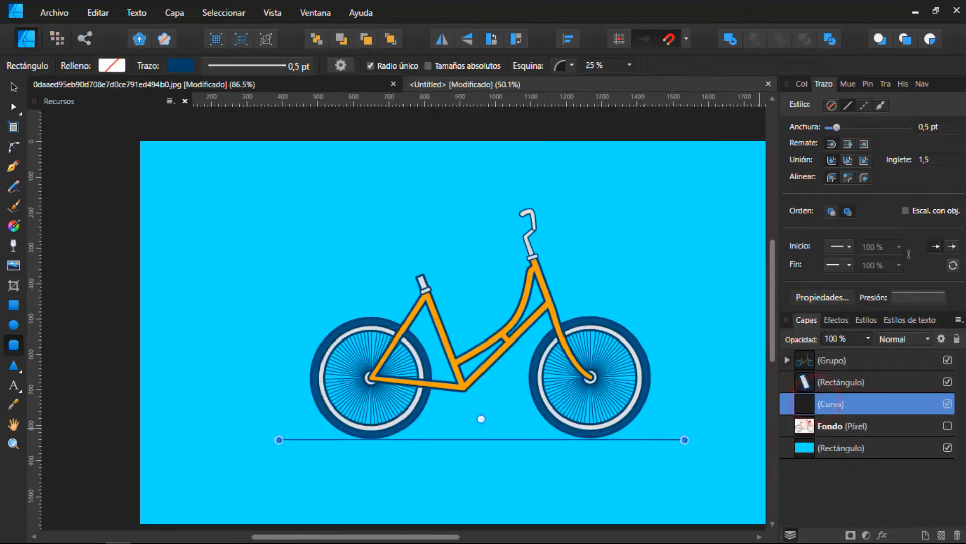
scroll(453, 333, "down", 5)
scroll(453, 332, "up", 6)
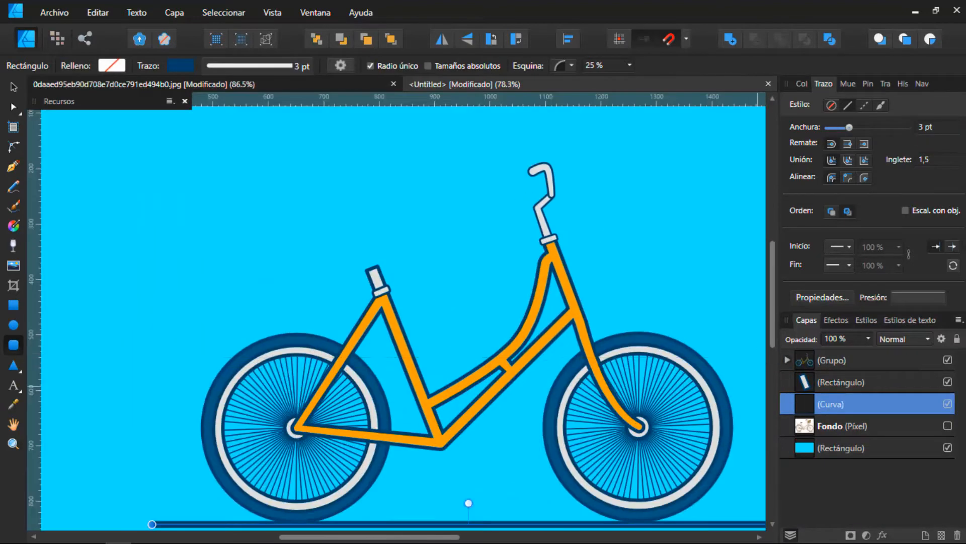
Show the reference photo again and trace the bicycle seat as a closed Pen outline above the seat post
scroll(452, 333, "down", 3)
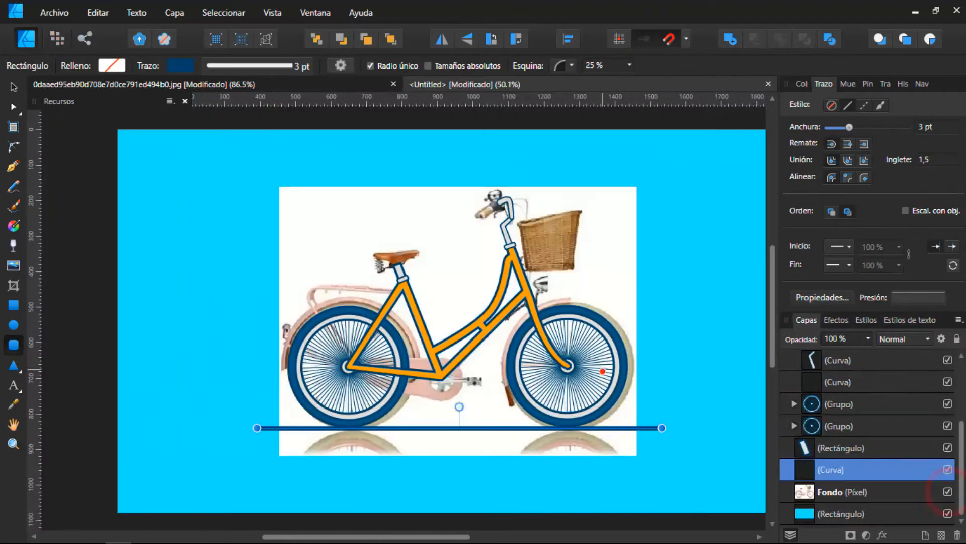
scroll(433, 322, "up", 6)
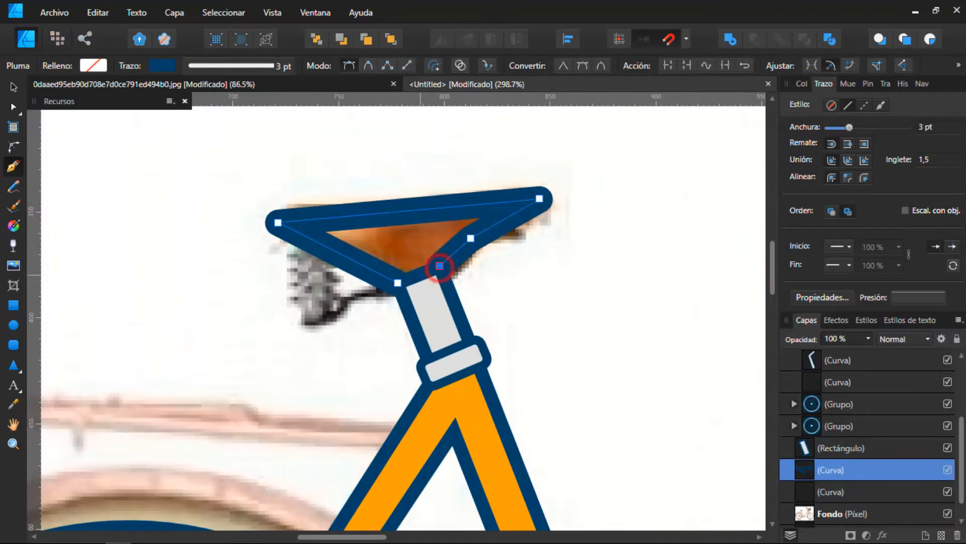
scroll(410, 401, "down", 2)
scroll(183, 383, "up", 1)
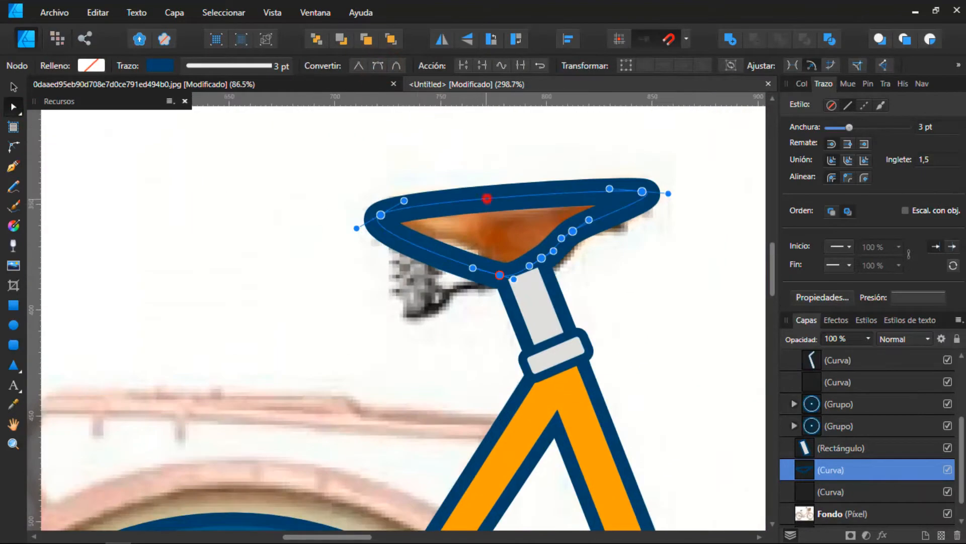
Smooth and reshape the seat curve to follow the photographed saddle, and move it to the front of the bicycle group
left_click_drag(532, 174, 520, 190)
scroll(322, 253, "up", 1)
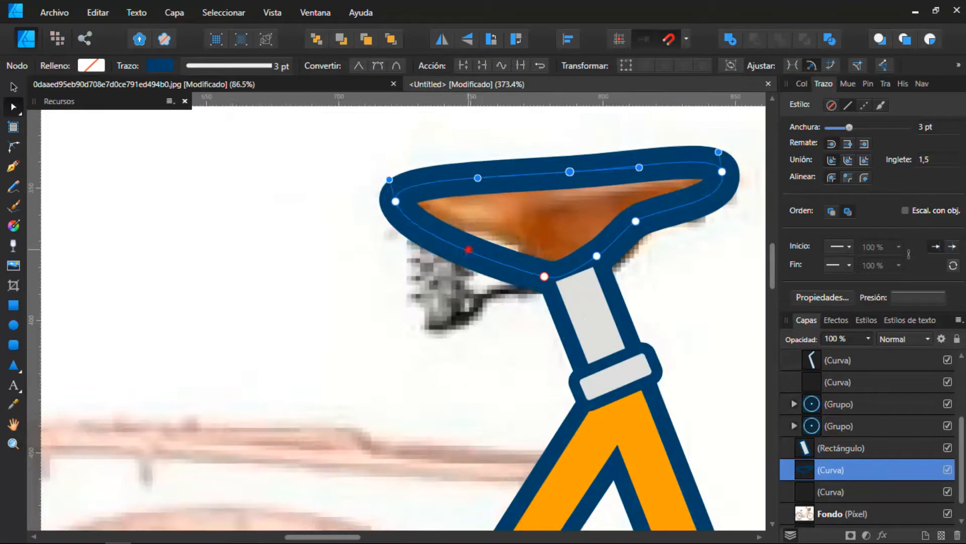
left_click_drag(470, 248, 490, 237)
scroll(398, 276, "down", 4)
scroll(436, 277, "up", 7)
left_click_drag(503, 273, 521, 285)
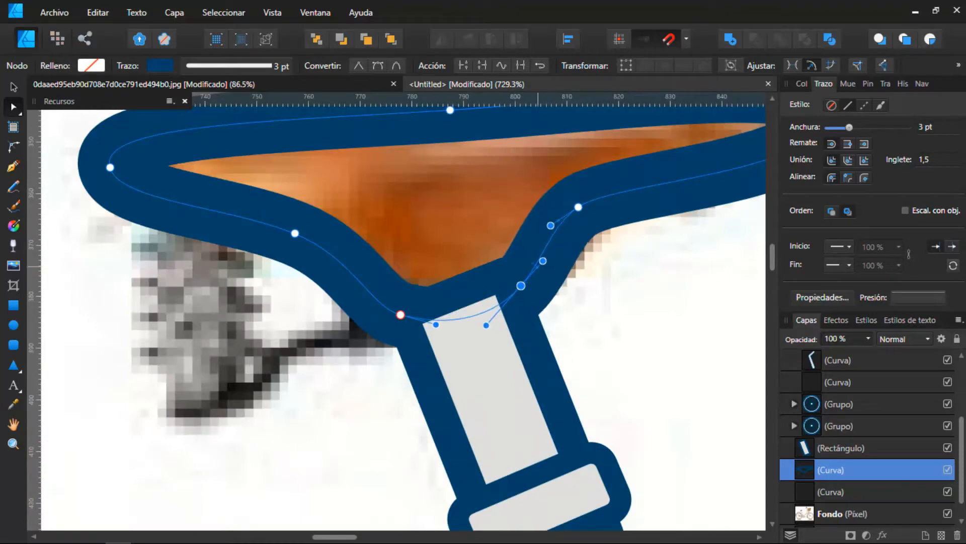
scroll(473, 372, "down", 8)
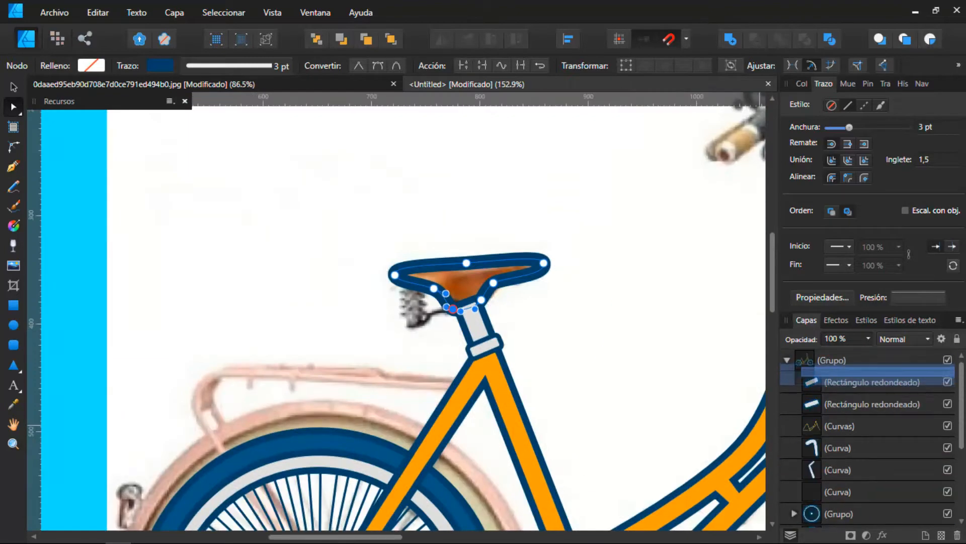
Fill the seat with the medium blue project swatch and set its outline width to 1.9 pt
left_click(842, 85)
left_click(842, 182)
scroll(488, 352, "down", 2)
scroll(484, 358, "up", 7)
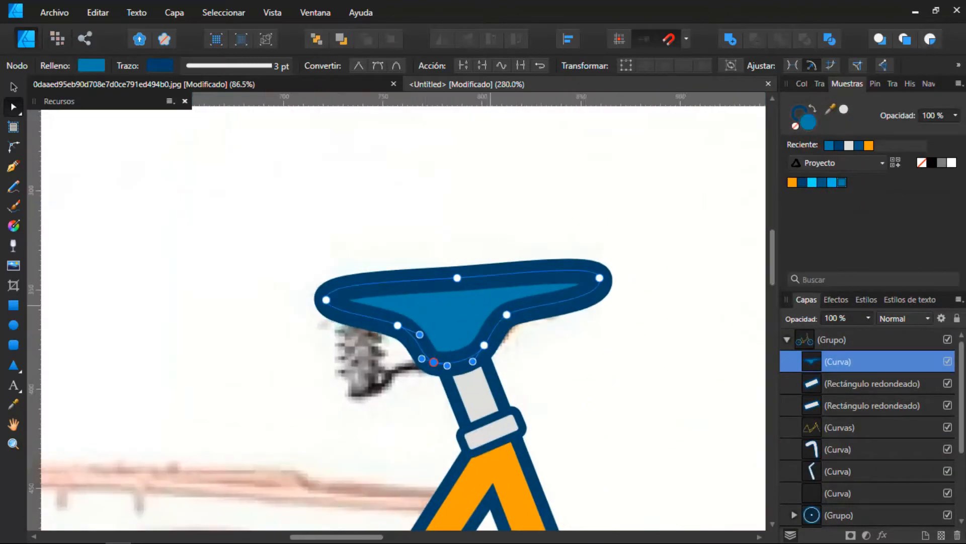
left_click(819, 84)
left_click_drag(851, 127, 847, 128)
scroll(529, 266, "down", 4)
scroll(508, 275, "up", 5)
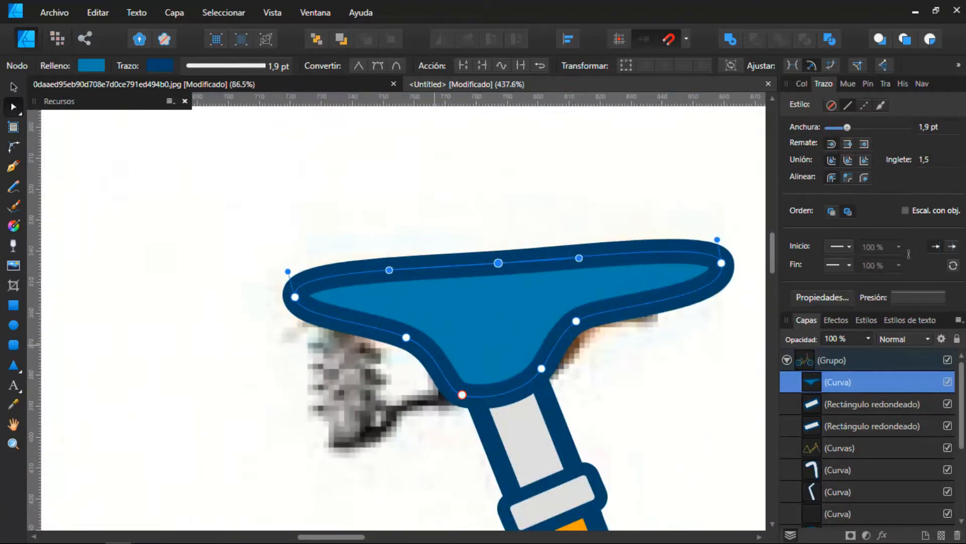
Refine the curvature of the seat's upper edge by adjusting its curve handles
scroll(577, 321, "down", 9)
scroll(417, 347, "down", 9)
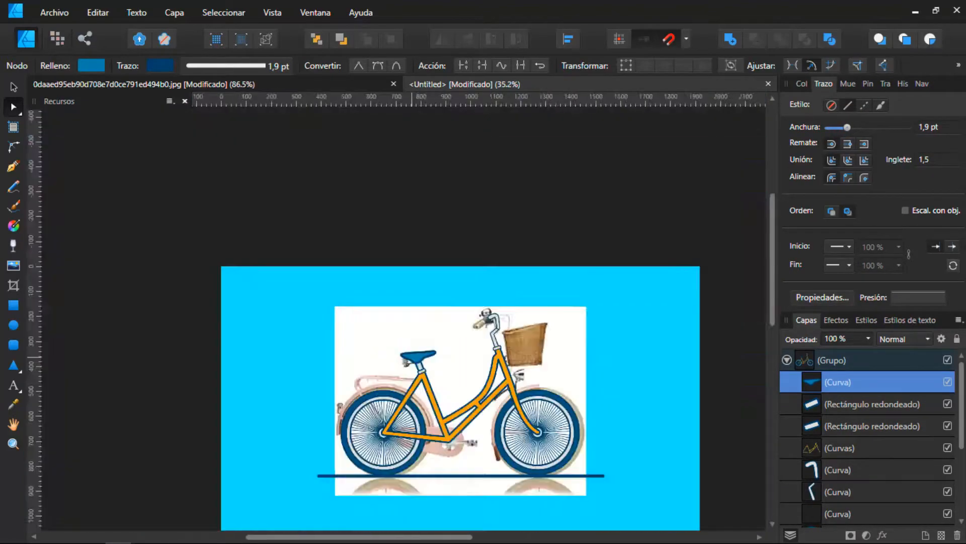
scroll(395, 354, "up", 9)
left_click_drag(635, 310, 629, 321)
scroll(528, 357, "down", 7)
scroll(503, 362, "up", 7)
scroll(565, 389, "down", 12)
scroll(590, 458, "up", 10)
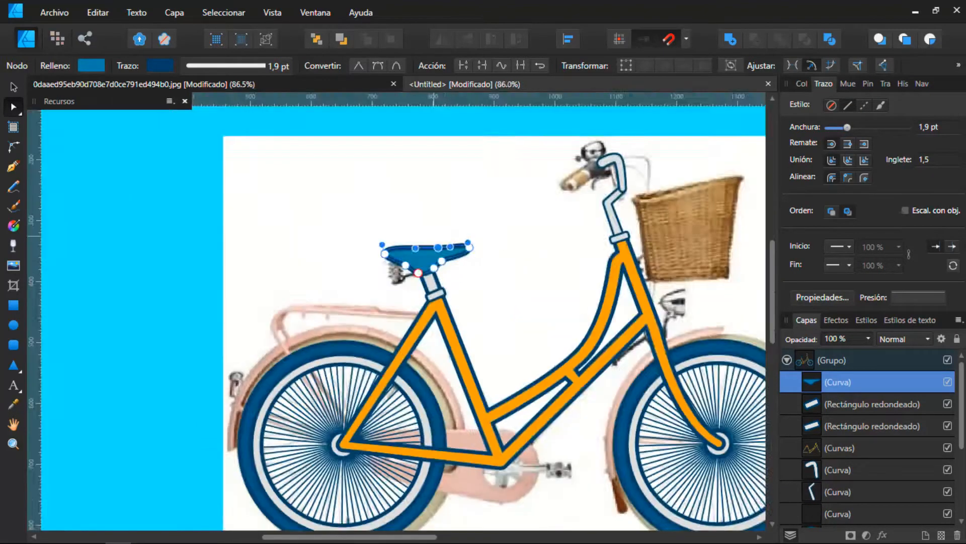
scroll(589, 458, "down", 10)
scroll(589, 459, "up", 8)
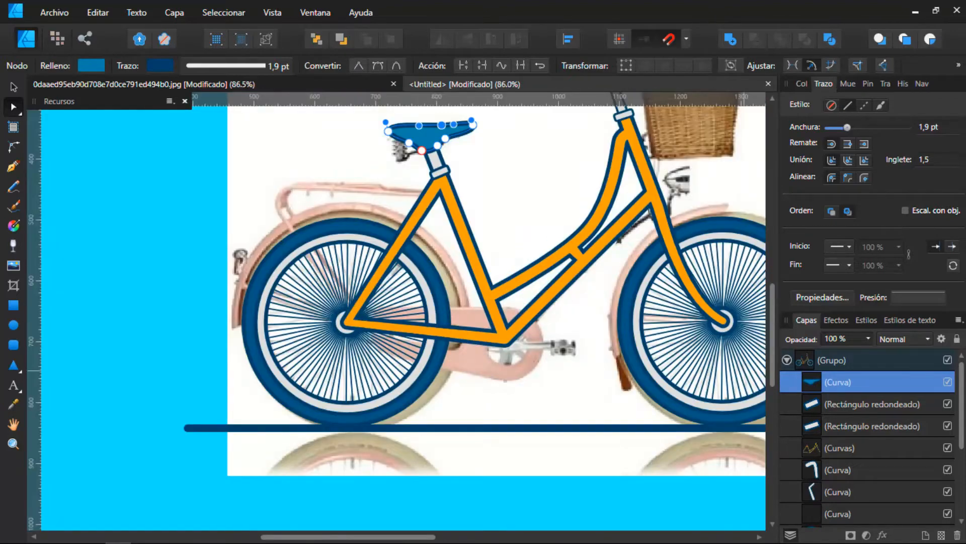
Draw a blue circle over the chain guard's front end with the bicycle group hidden, and place a smaller duplicate at its rear end
left_click(948, 359)
scroll(532, 368, "up", 5)
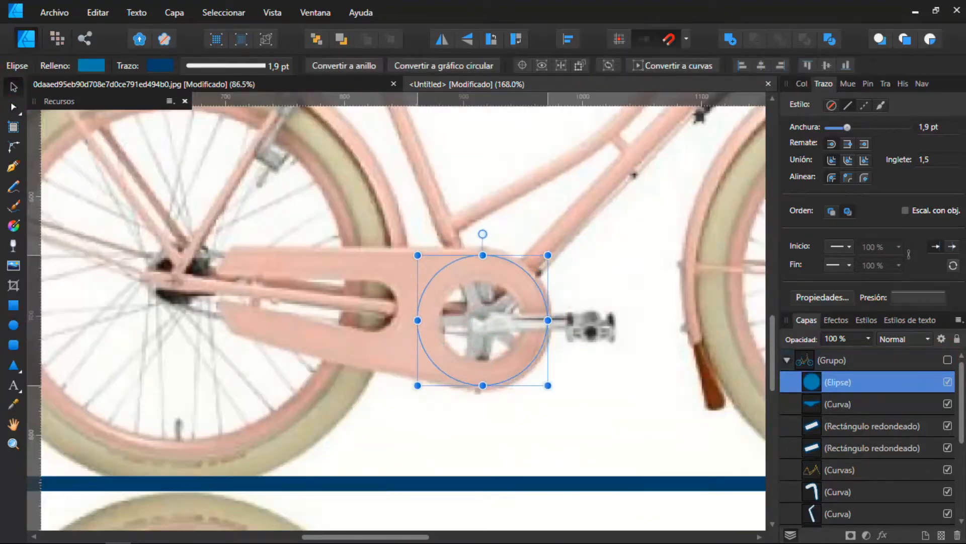
key("ctrl+j")
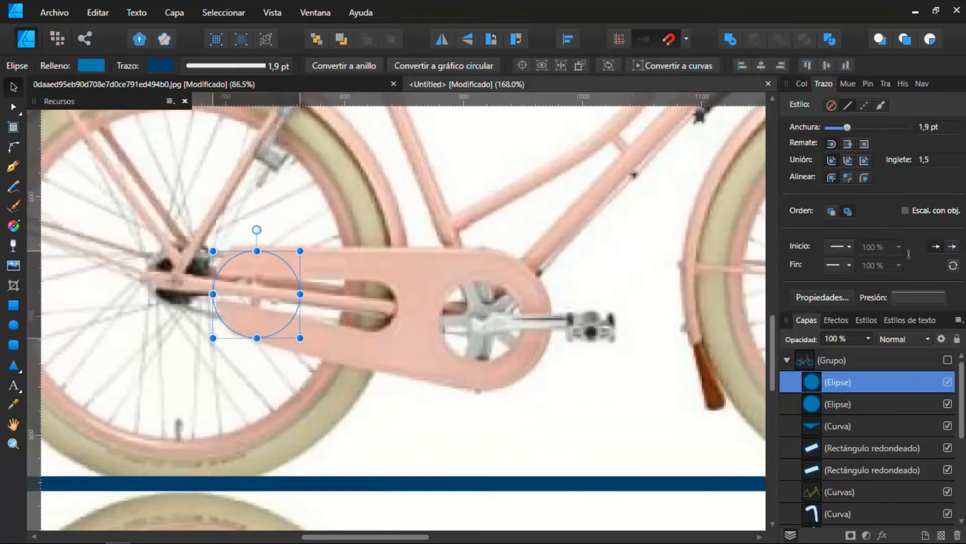
left_click(948, 360)
scroll(151, 217, "up", 4)
scroll(342, 337, "down", 2)
scroll(342, 337, "up", 2)
scroll(342, 337, "down", 3)
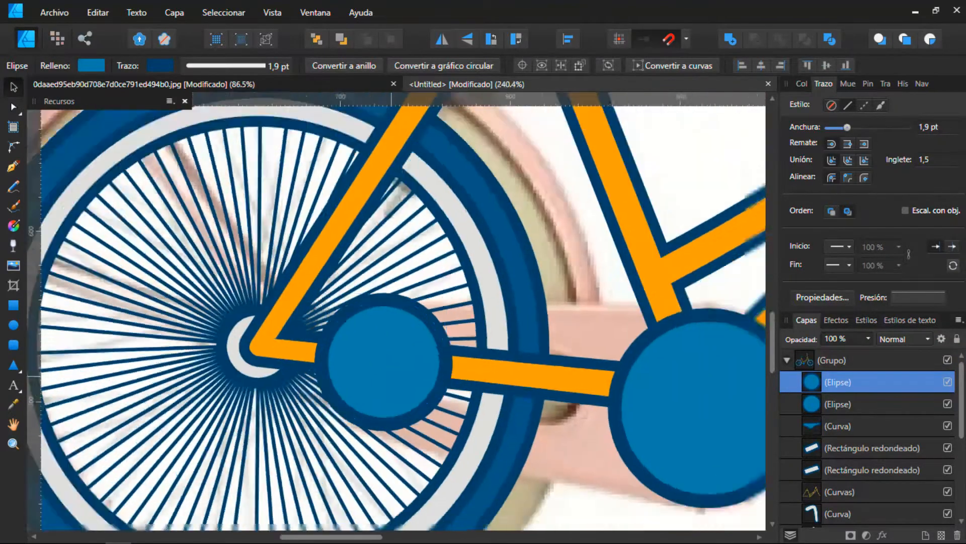
Draw a straight-sided Pen shape linking the two circles and merge all three into one blue chain guard
scroll(403, 342, "up", 2)
left_click(578, 310)
scroll(557, 324, "down", 6)
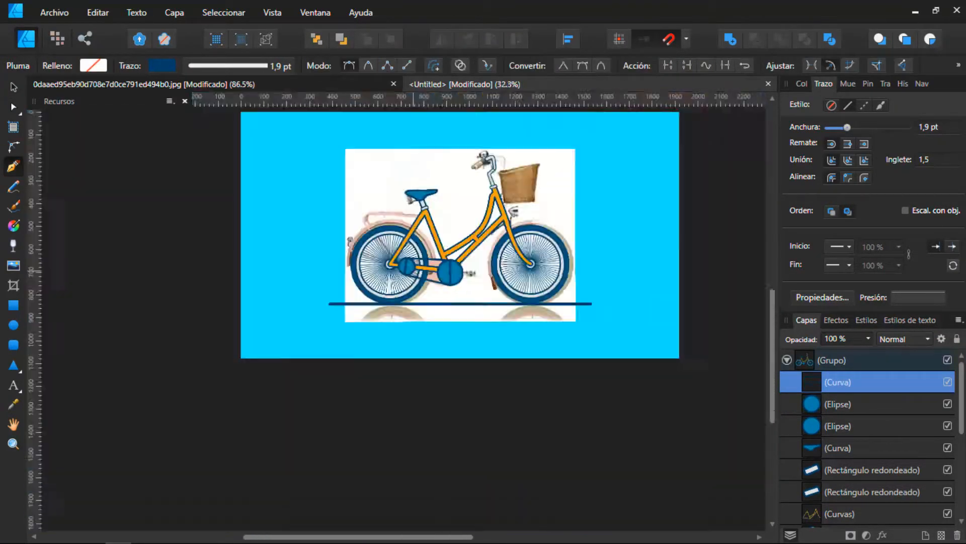
scroll(557, 324, "up", 3)
left_click(730, 39)
scroll(483, 242, "up", 10)
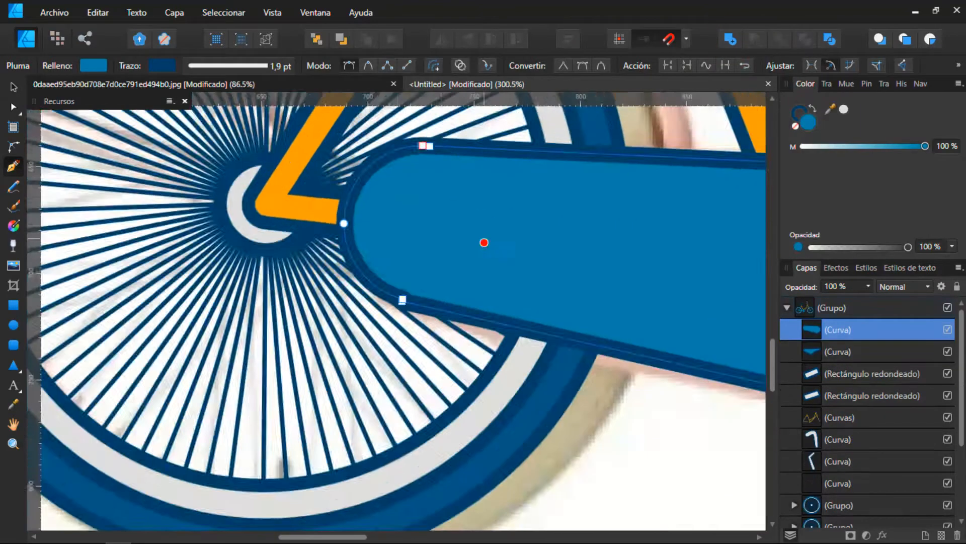
Delete the redundant nodes where the chain guard's straight edges meet its rounded rear end
left_click_drag(306, 186, 394, 137)
key("Delete")
scroll(347, 166, "down", 5)
scroll(269, 481, "up", 8)
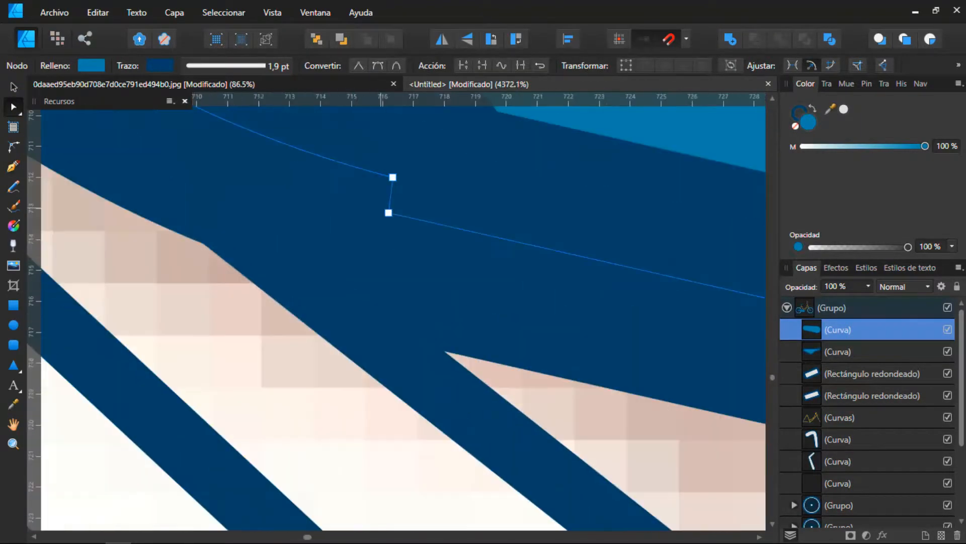
left_click(388, 212)
key("Delete")
scroll(353, 219, "down", 11)
Delete the redundant node where the chain guard's upper edge meets its rounded front end
scroll(446, 243, "up", 10)
scroll(283, 291, "down", 10)
scroll(289, 187, "up", 15)
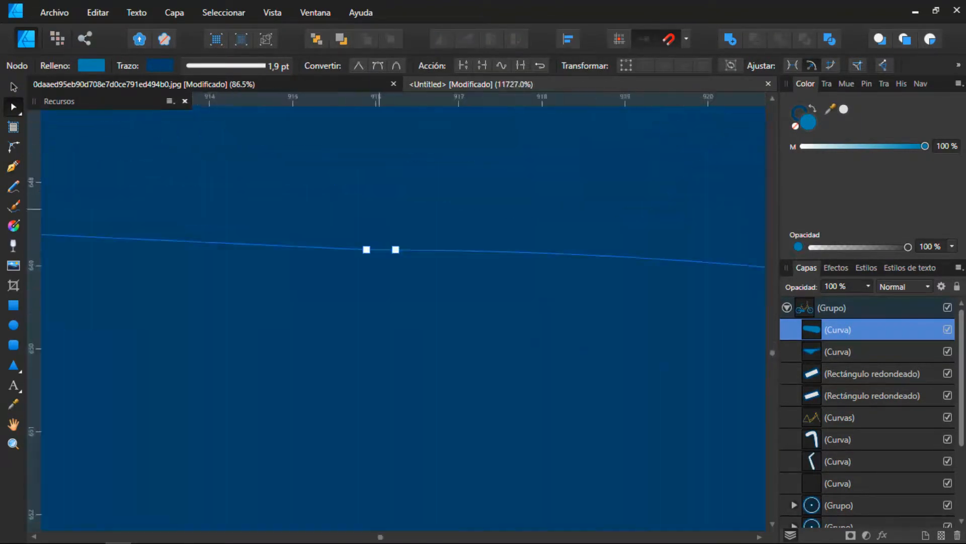
left_click(367, 248)
key("Delete")
scroll(370, 248, "down", 15)
scroll(387, 413, "up", 10)
scroll(716, 438, "down", 10)
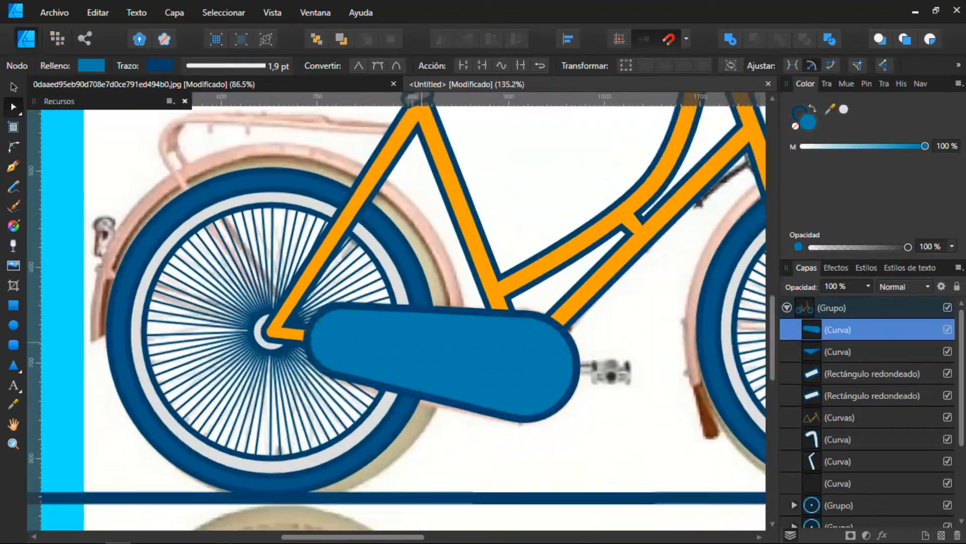
Hide the bicycle group and draw a small circle fitted to the closed end of the chain guard's slot
left_click(947, 307)
scroll(417, 397, "up", 5)
scroll(374, 371, "up", 1)
left_click(14, 324)
left_click_drag(426, 300, 550, 424)
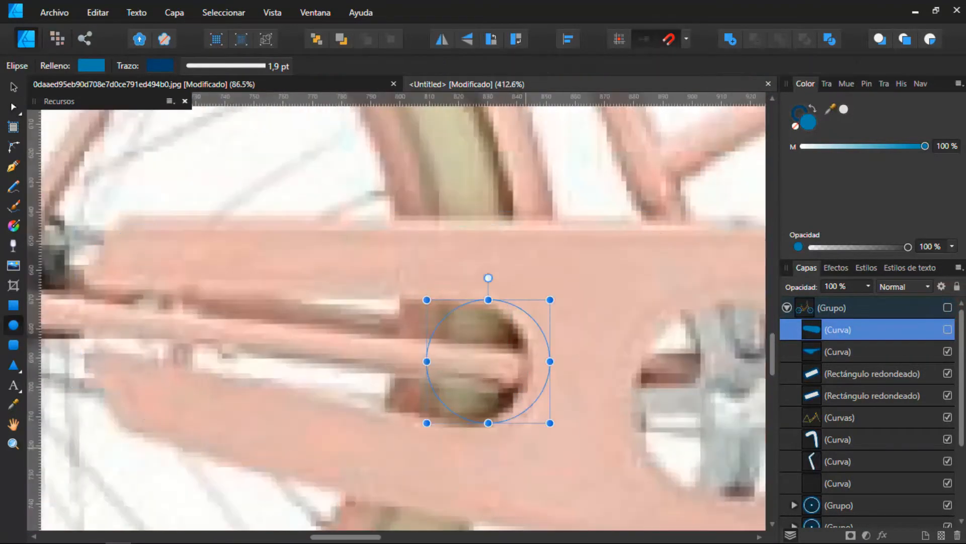
left_click(14, 87)
left_click_drag(488, 363, 468, 363)
scroll(448, 392, "down", 2)
Draw a tapered four-point Pen shape from the slot's rear opening to the small circle, showing the bicycle group for alignment
key("p")
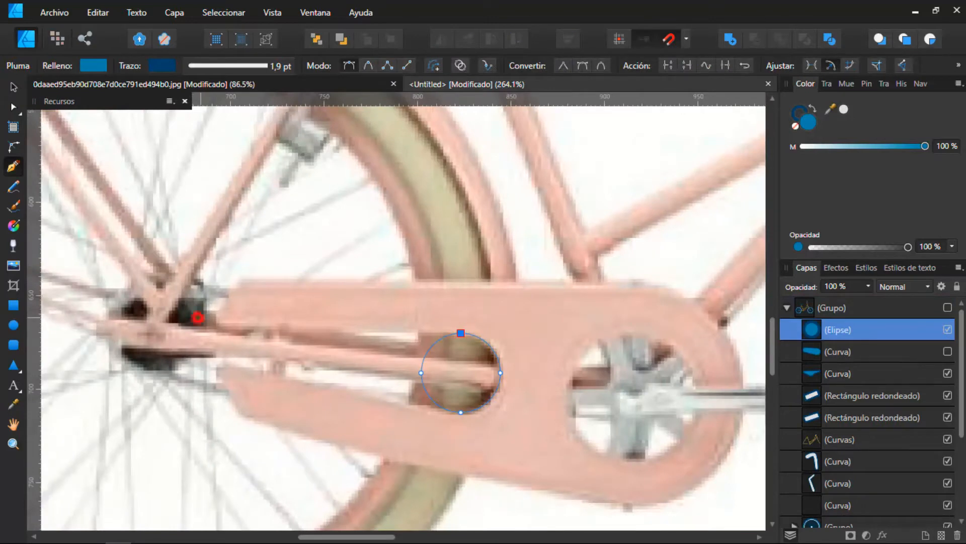
left_click(455, 415)
left_click(948, 307)
scroll(372, 418, "up", 2)
left_click_drag(502, 414, 502, 409)
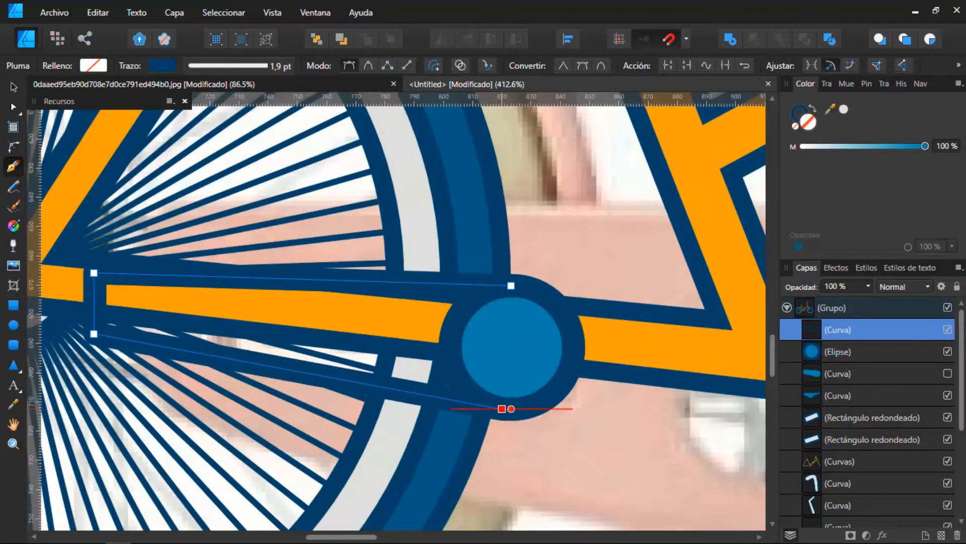
Shift the slot's circle and tapered shape slightly upward and merge them into a single shape
left_click(13, 89)
left_click_drag(512, 352, 512, 338)
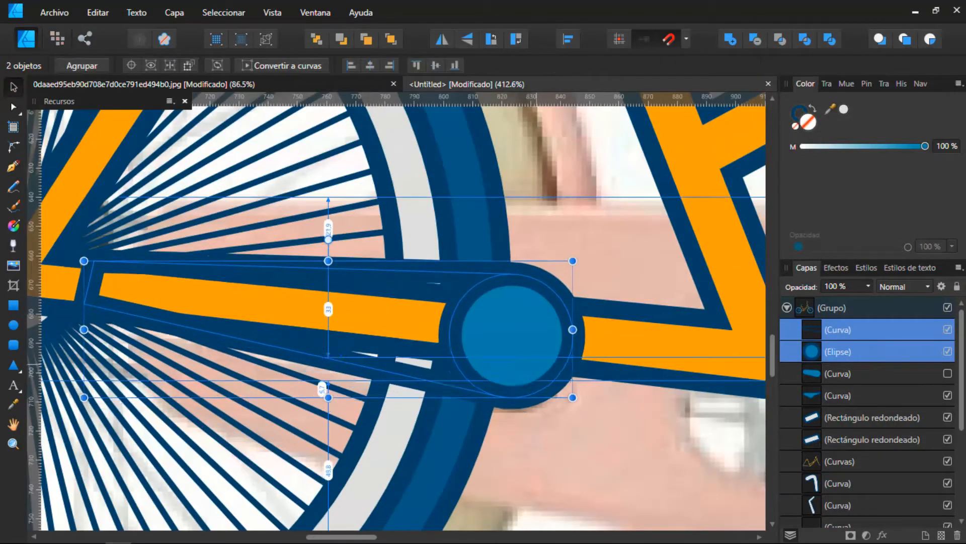
left_click(14, 106)
left_click_drag(60, 242, 107, 305)
left_click(730, 39)
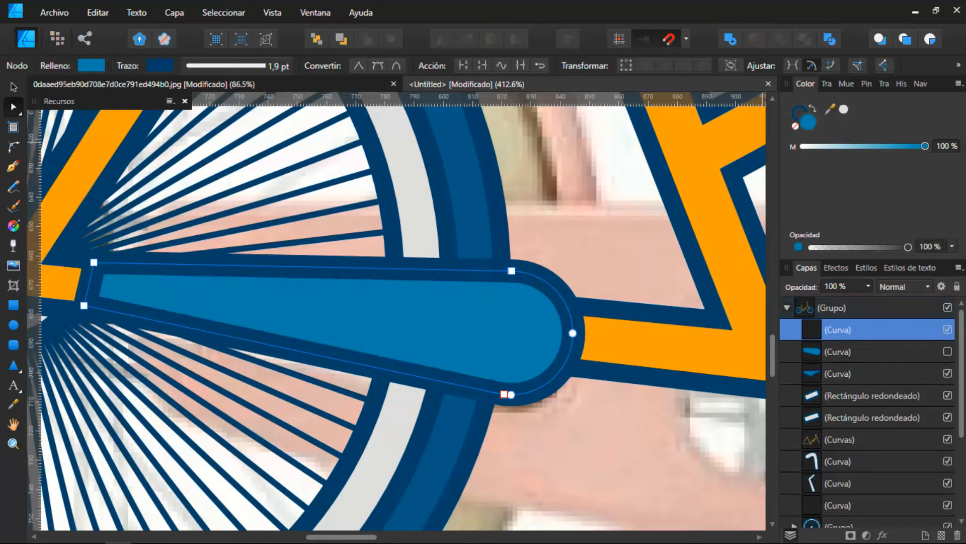
Subtract the merged slot shape from the chain guard and check the nodes around the slot's rounded end
left_click(838, 351, "shift")
left_click(755, 40)
left_click(947, 329)
scroll(302, 249, "down", 3)
scroll(403, 274, "up", 4)
scroll(427, 248, "up", 4)
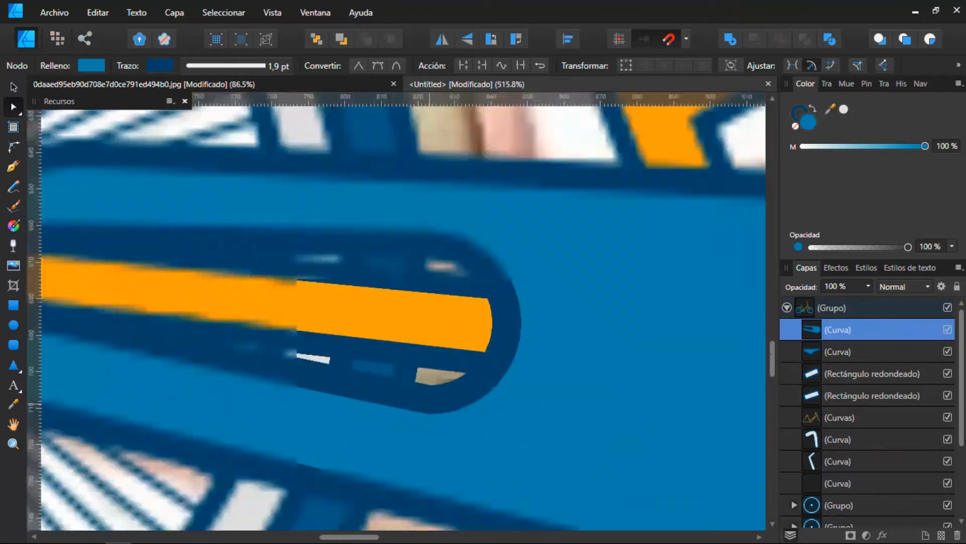
scroll(496, 373, "down", 3)
left_click(496, 369)
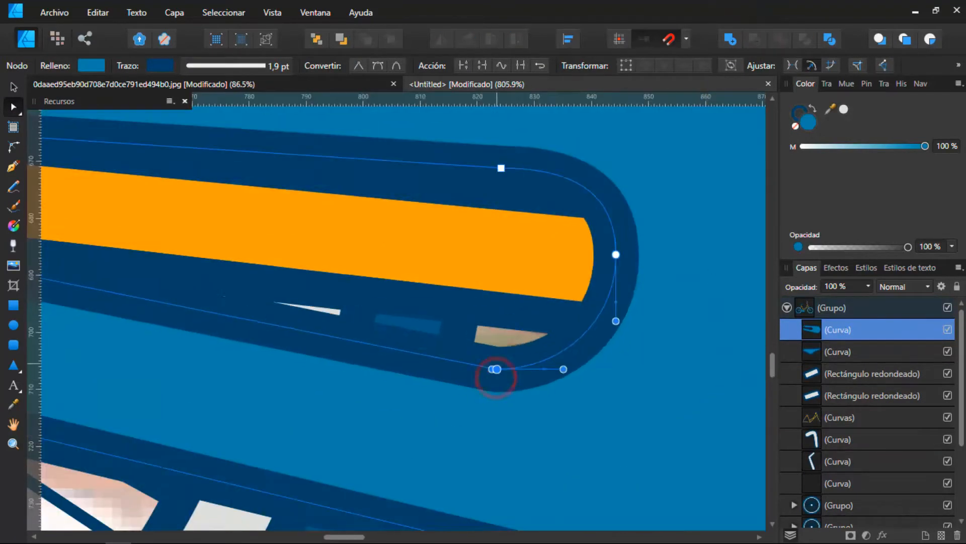
scroll(563, 303, "down", 13)
scroll(906, 428, "down", 3)
Hide the bicycle group, keep the reference photo shown and draw a circle over the chain guard's round chainring opening
left_click(947, 483)
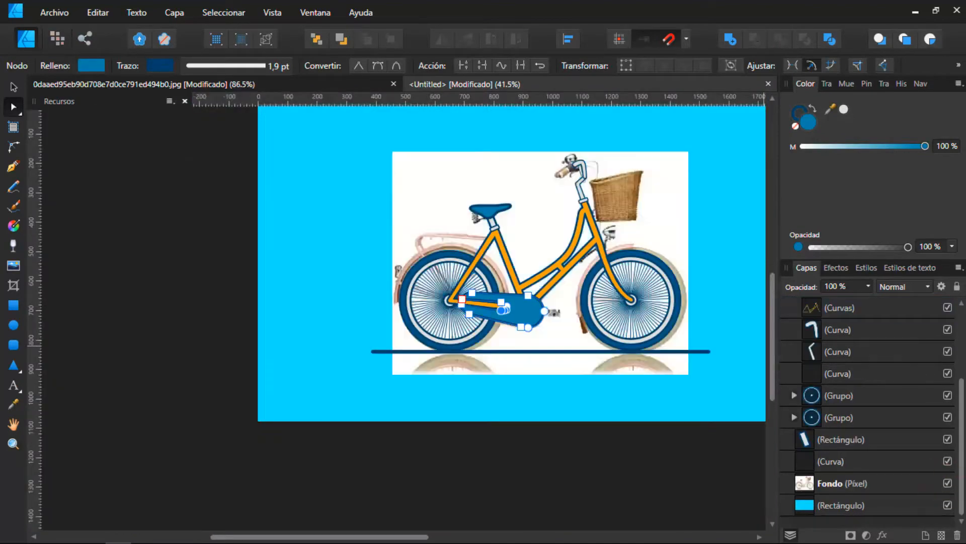
scroll(574, 280, "up", 2)
scroll(519, 338, "up", 5)
scroll(906, 352, "up", 3)
left_click(947, 307)
scroll(936, 402, "down", 3)
left_click(948, 483)
scroll(705, 412, "down", 2)
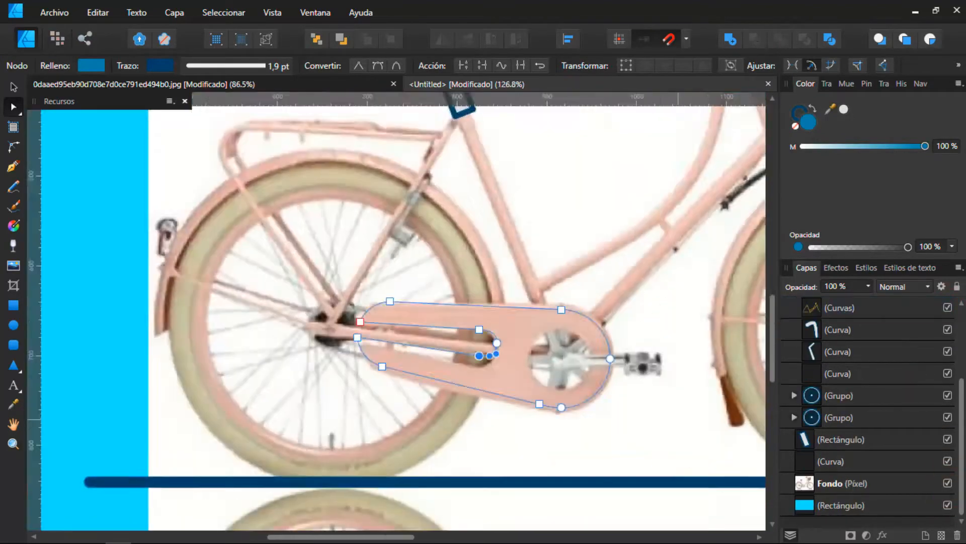
scroll(604, 373, "up", 5)
left_click(520, 339)
left_click(13, 325)
left_click_drag(576, 410, 398, 232)
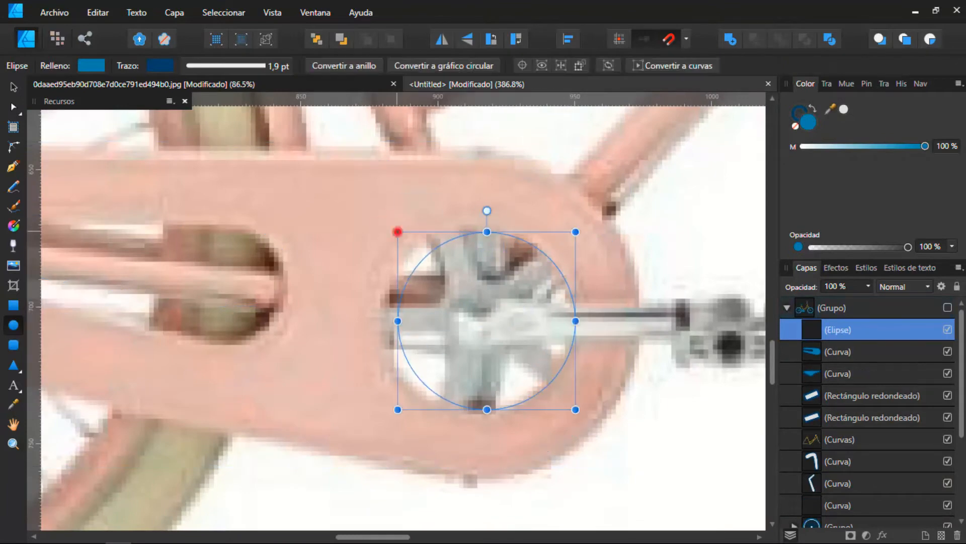
Position the circle on the chainring opening and subtract it from the chain guard
left_click(14, 88)
left_click_drag(480, 314, 416, 300)
left_click(856, 351, "shift")
left_click(754, 39)
scroll(516, 340, "down", 3)
scroll(515, 342, "up", 1)
Tilt the chain guard slightly counter-clockwise and change its fill to light grey
left_click(14, 87)
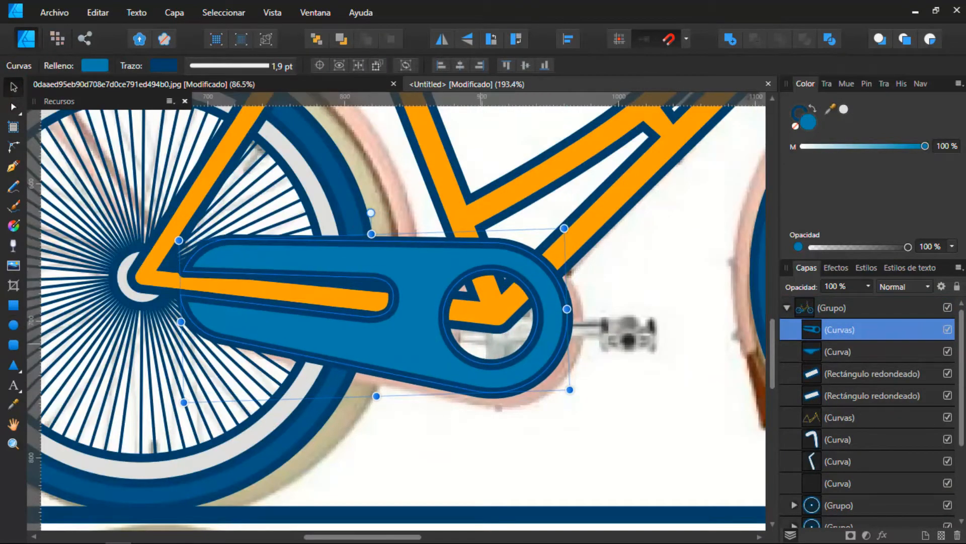
scroll(544, 261, "down", 1)
left_click(856, 330)
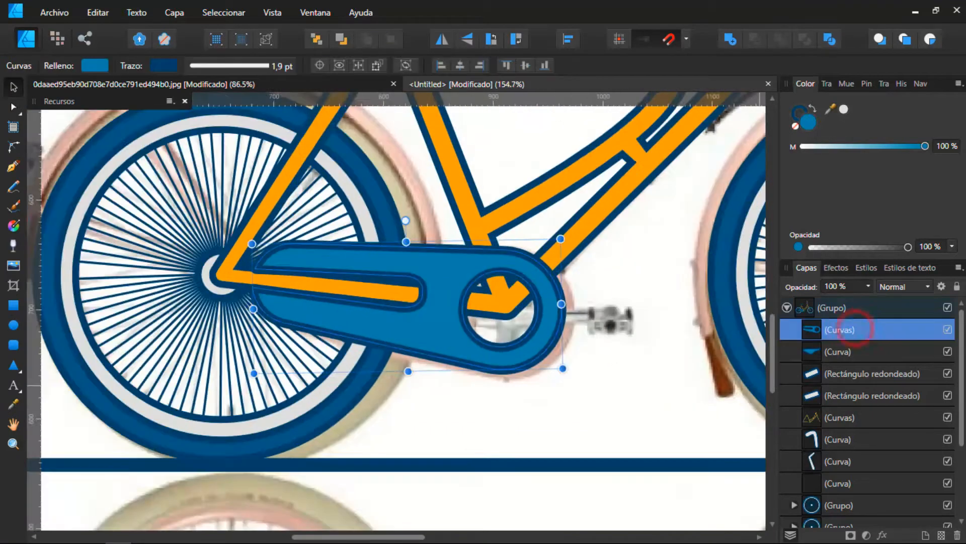
left_click(844, 109)
scroll(327, 270, "down", 1)
scroll(491, 313, "up", 3)
Draw a light grey square star with 5 sides and a 74% cutout over the photographed chainring, with the bicycle group hidden
left_click(951, 306)
scroll(473, 301, "up", 3)
scroll(354, 242, "down", 4)
left_click(20, 372)
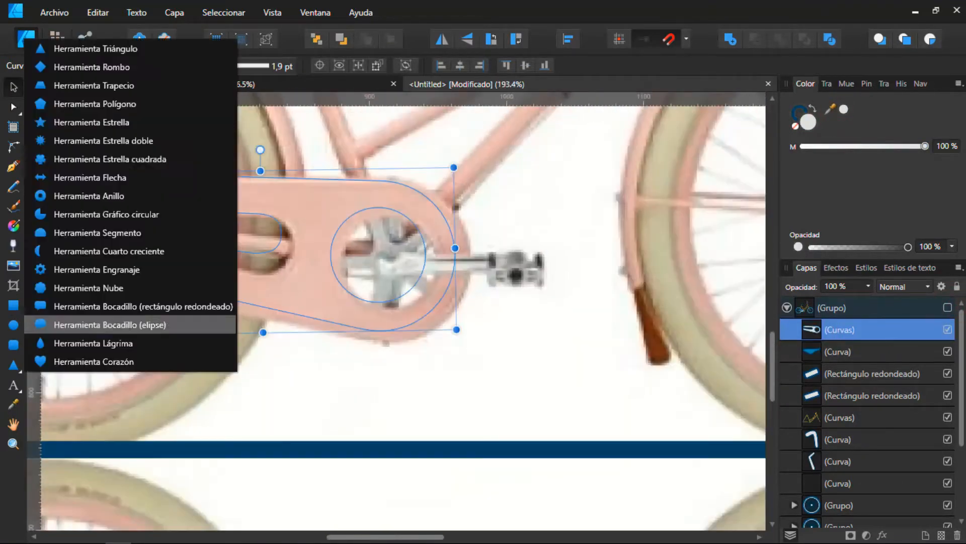
left_click(76, 159)
left_click_drag(351, 224, 449, 317)
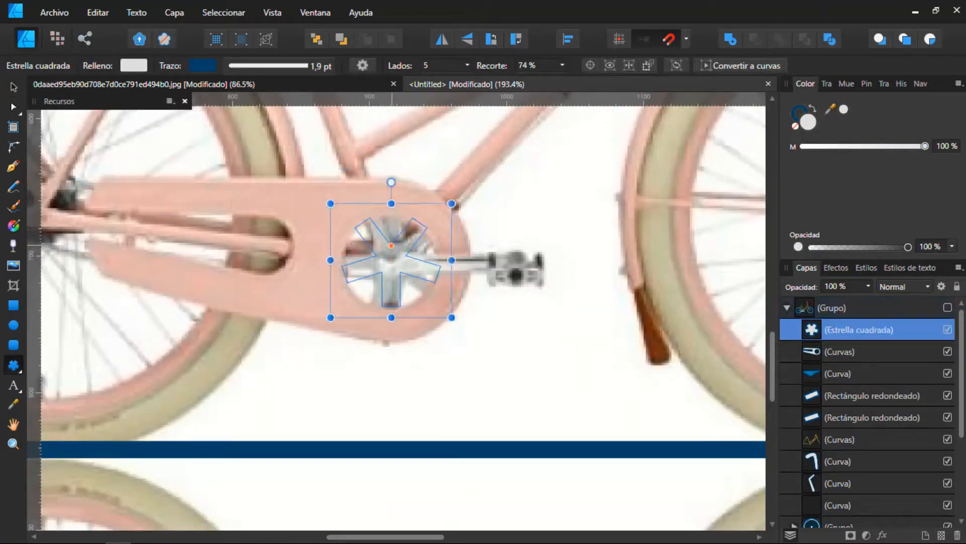
scroll(420, 263, "down", 1)
Show the bicycle group, place the star behind the chain guard and centre it in the round opening
left_click(948, 307)
scroll(397, 260, "up", 4)
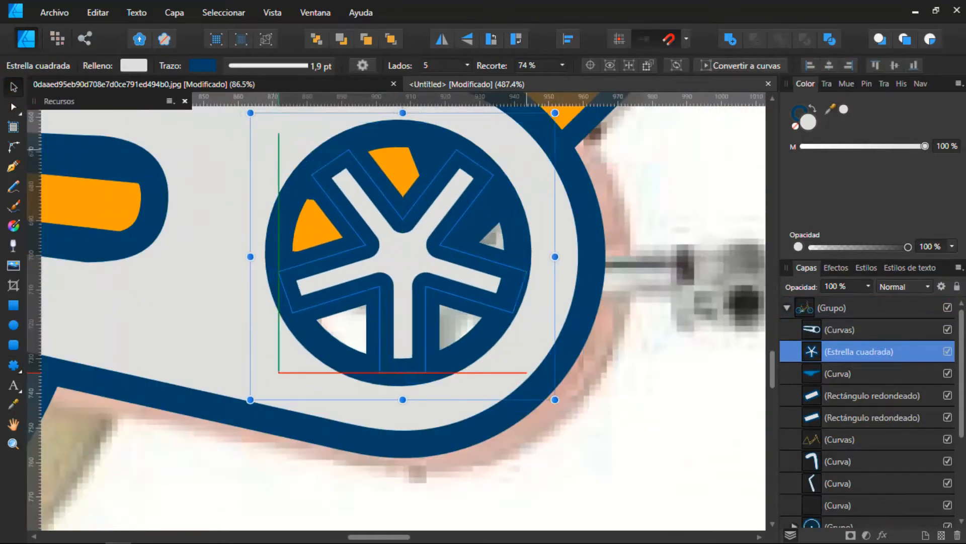
left_click_drag(401, 257, 397, 249)
scroll(383, 244, "down", 4)
scroll(418, 265, "up", 4)
With the bicycle group hidden, draw a light grey circle on the chainring's centre and a rectangle along the photographed crank arm
left_click(947, 308)
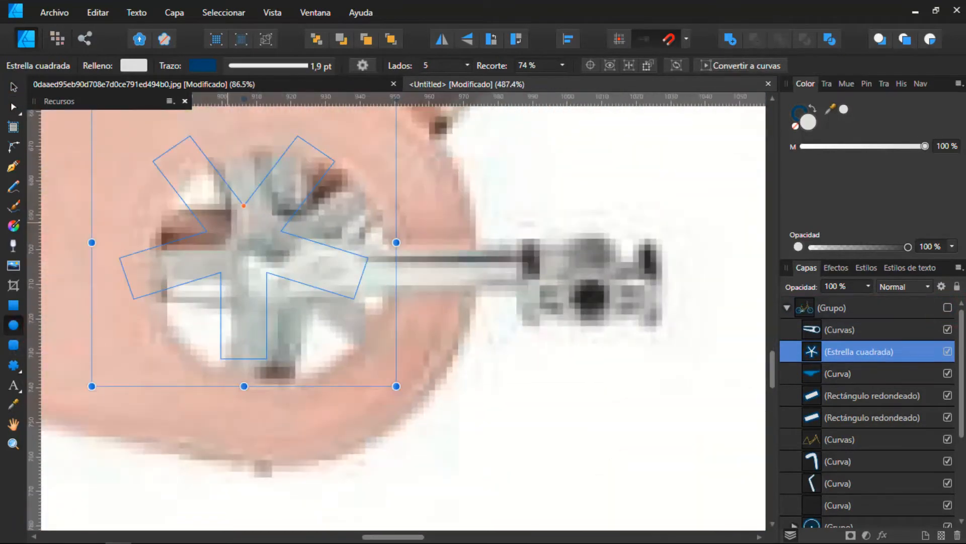
left_click_drag(282, 276, 282, 276)
key("v")
left_click_drag(257, 250, 287, 257)
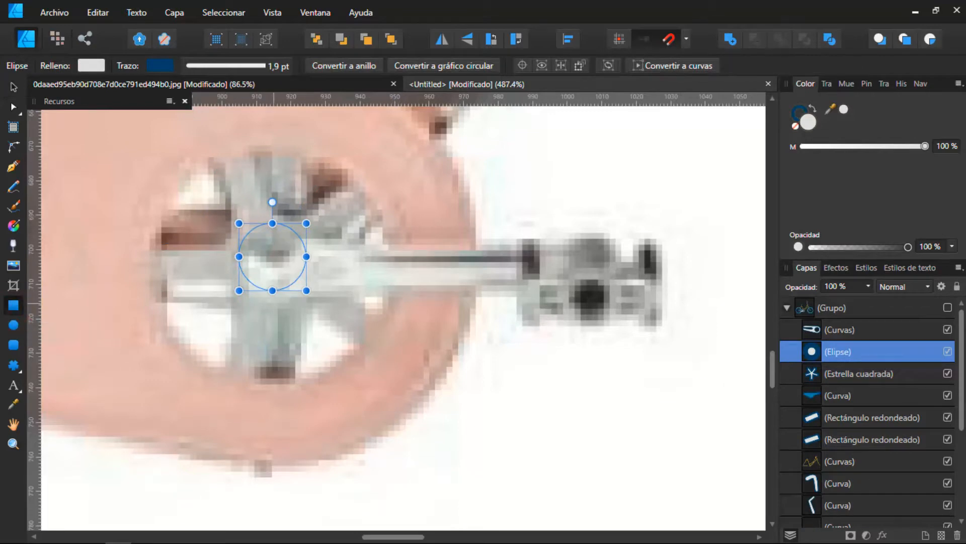
left_click_drag(273, 303, 511, 233)
Show the bicycle group and bring the crank circle and rectangle in front of the chain guard
left_click(948, 307)
scroll(289, 269, "up", 3)
left_click(838, 374, "shift")
left_click_drag(838, 373, 838, 319)
scroll(355, 261, "down", 1)
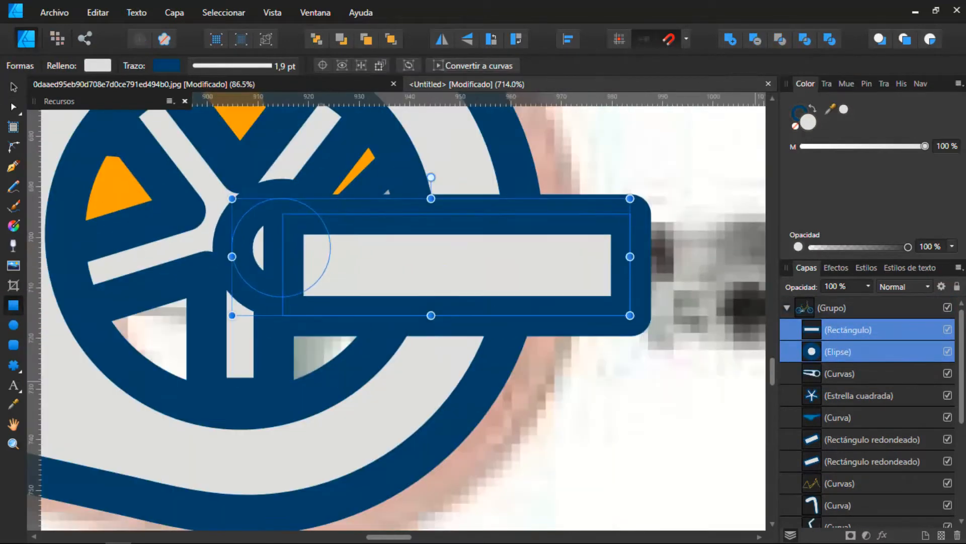
Set the stroke width of the crank circle and rectangle to 0.9 pt and scale both shapes down
left_click(848, 329)
left_click_drag(457, 315, 456, 290)
scroll(546, 213, "down", 1)
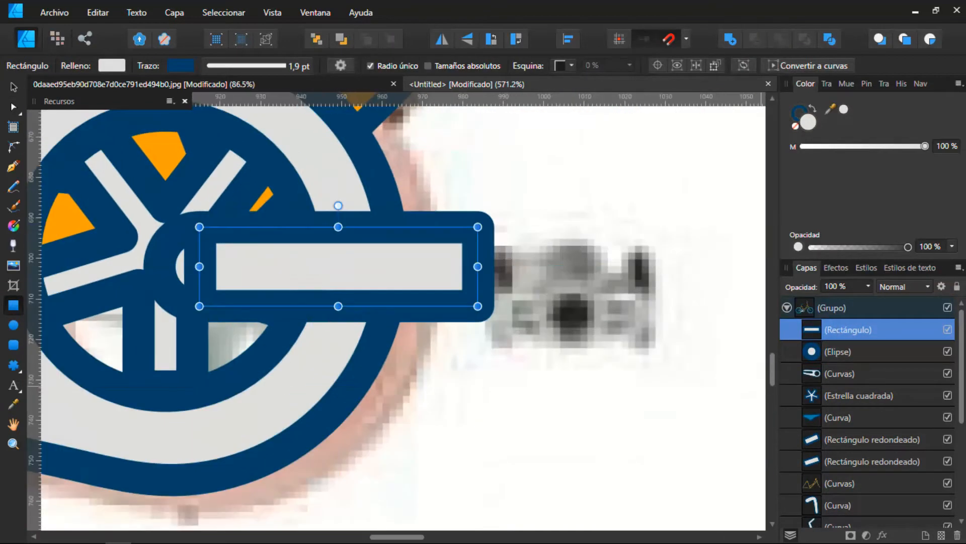
left_click(838, 352, "shift")
left_click(827, 85)
left_click_drag(849, 127, 843, 127)
scroll(279, 273, "up", 1)
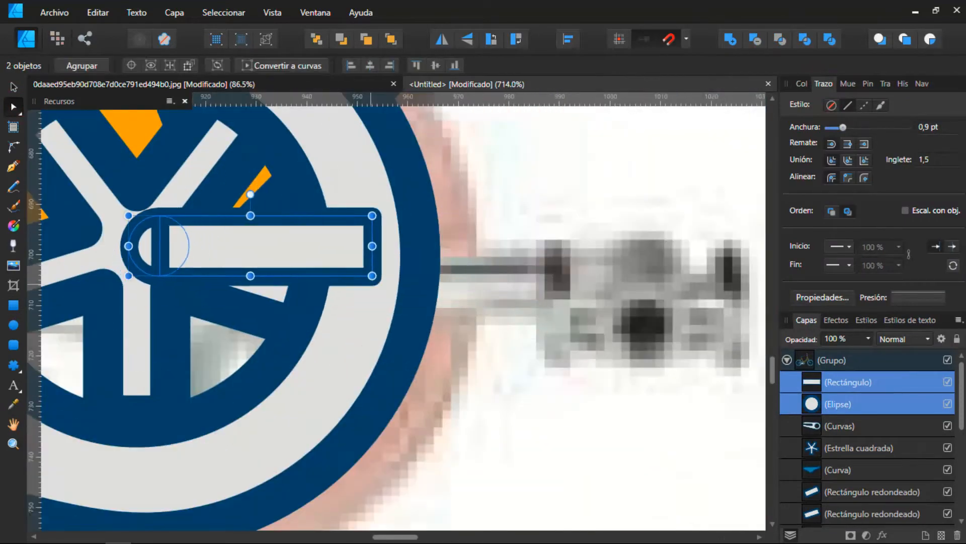
With the crank rectangle hidden, centre the circle on the chainring star and enlarge it slightly, then show the rectangle
scroll(149, 248, "up", 4)
left_click(947, 382)
left_click(906, 404)
left_click(947, 403)
scroll(282, 282, "up", 3)
left_click_drag(414, 303, 403, 279)
left_click_drag(495, 381, 501, 385)
scroll(463, 338, "down", 1)
scroll(377, 311, "down", 4)
left_click(948, 382)
scroll(399, 287, "up", 4)
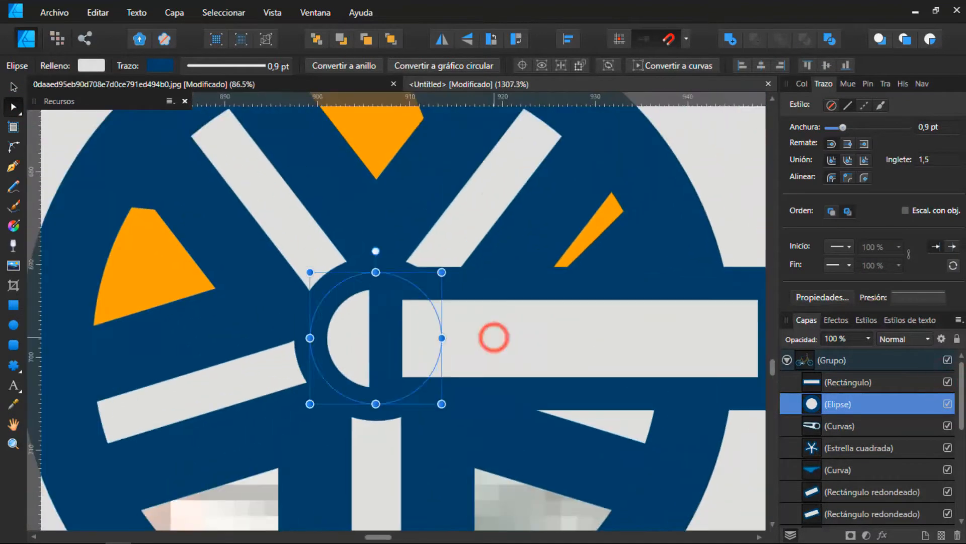
Align the crank rectangle with the circle, match its height and lengthen it towards the photographed pedal
left_click_drag(494, 337, 483, 336)
scroll(473, 300, "down", 1)
left_click_drag(467, 369, 466, 378)
scroll(466, 378, "down", 1)
left_click_drag(512, 343, 721, 343)
scroll(472, 302, "down", 6)
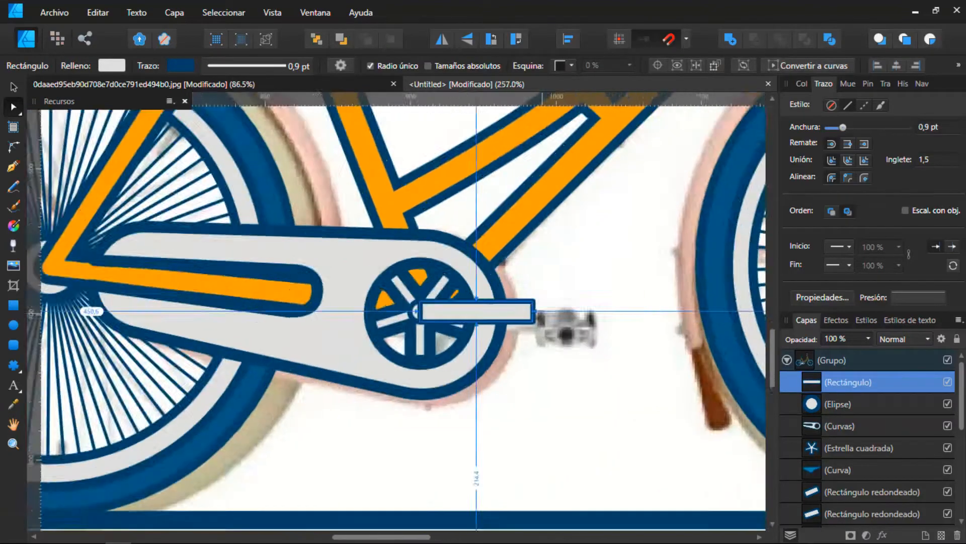
Convert the crank arm rectangle to curves and taper its pedal end
scroll(527, 312, "up", 5)
right_click(479, 310)
left_click(524, 225)
scroll(550, 284, "up", 6)
left_click_drag(553, 244, 554, 275)
left_click_drag(554, 485, 554, 454)
scroll(555, 453, "down", 11)
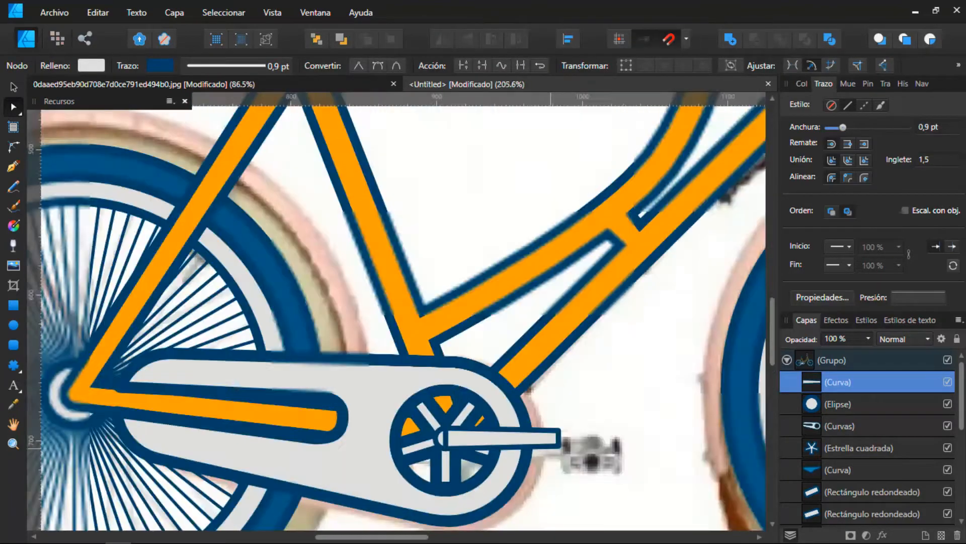
Unite the crank arm and the centre circle into one shape
scroll(584, 466, "up", 4)
left_click(854, 393, "shift")
left_click(730, 39)
scroll(554, 428, "up", 3)
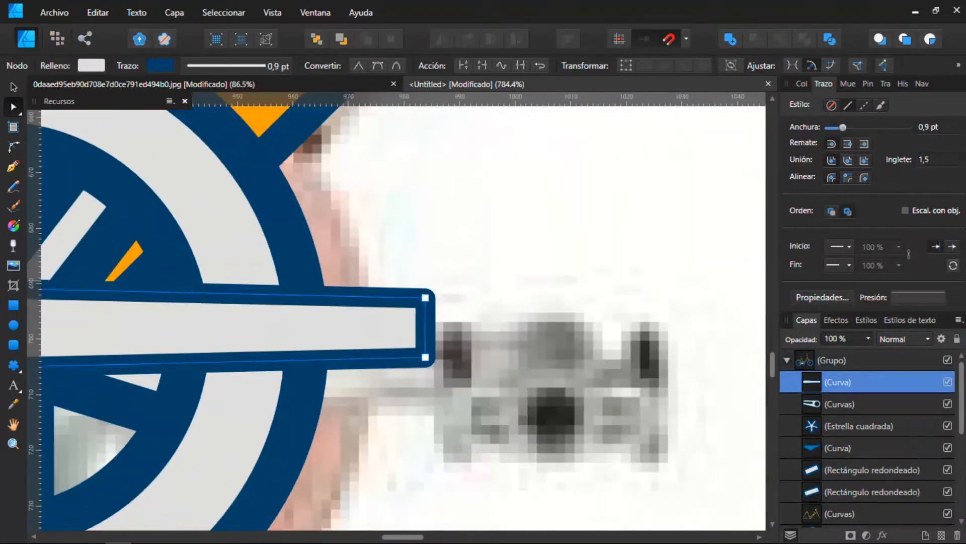
Draw a light grey rectangle over the photographed pedal, convert it to curves and hide it to reveal the photo
left_click(13, 305)
left_click_drag(422, 273, 660, 445)
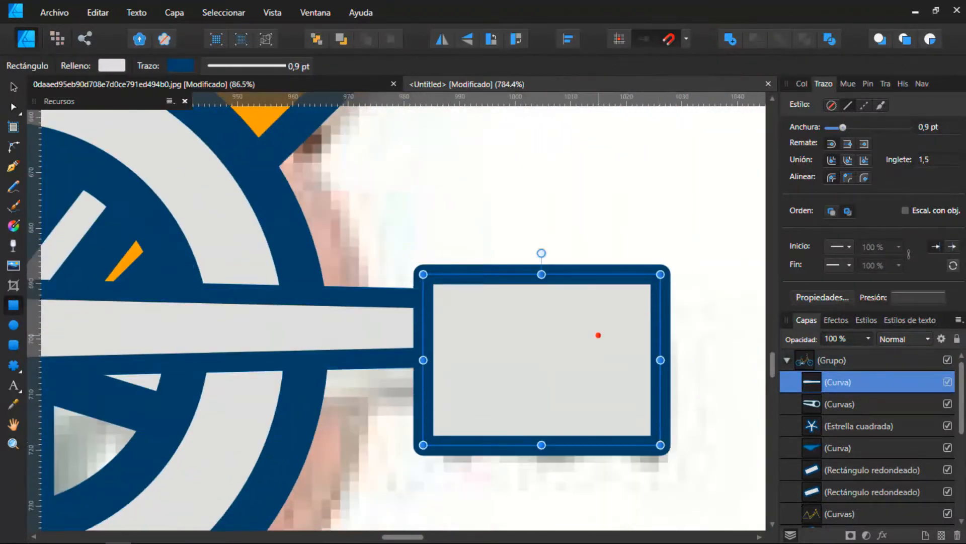
scroll(599, 337, "down", 2)
right_click(583, 345)
left_click(629, 227)
left_click(947, 382)
scroll(554, 323, "up", 3)
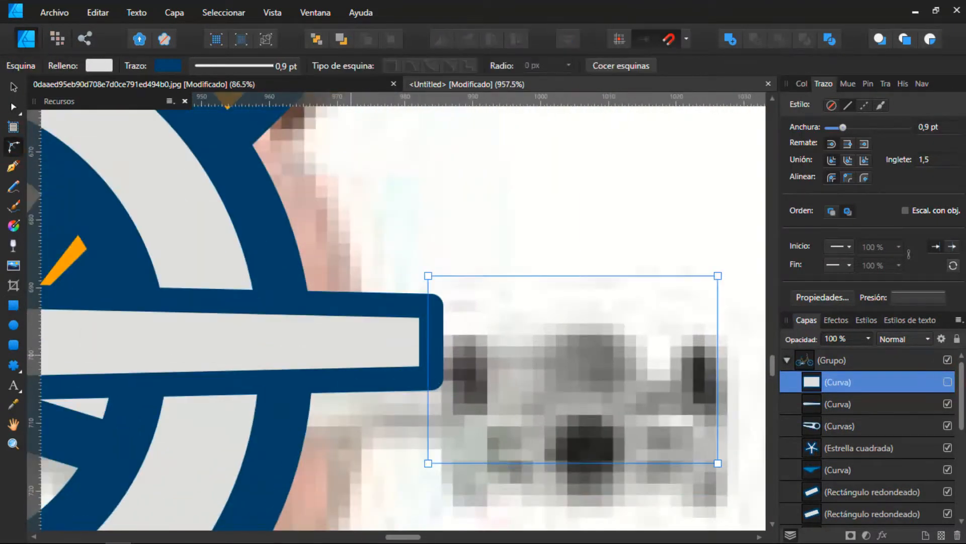
Round the four corners of the pedal shape and convert the result to curves
left_click(564, 201)
left_click(850, 381)
right_click(548, 355)
left_click(622, 230)
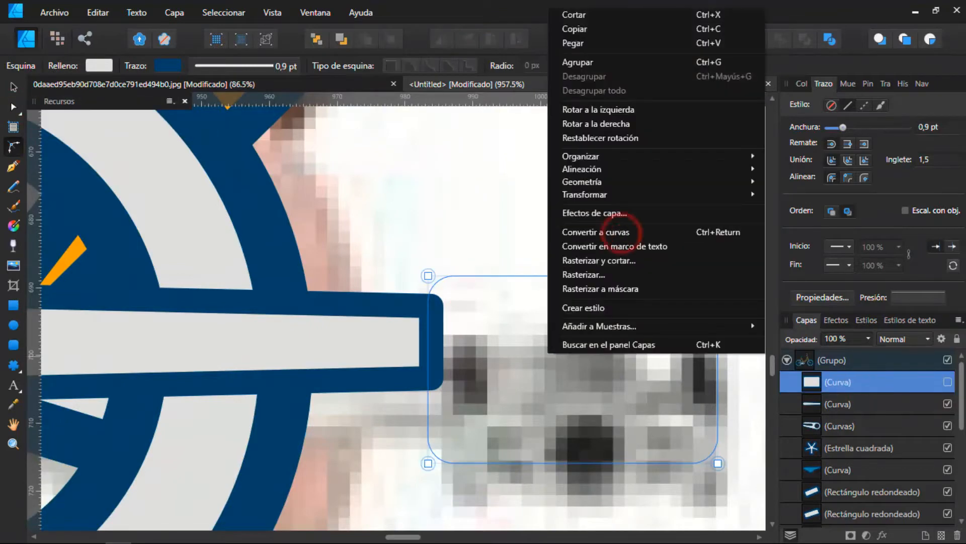
Add nodes to the pedal's upper and lower edges and bend both edges into waves
left_click(850, 381)
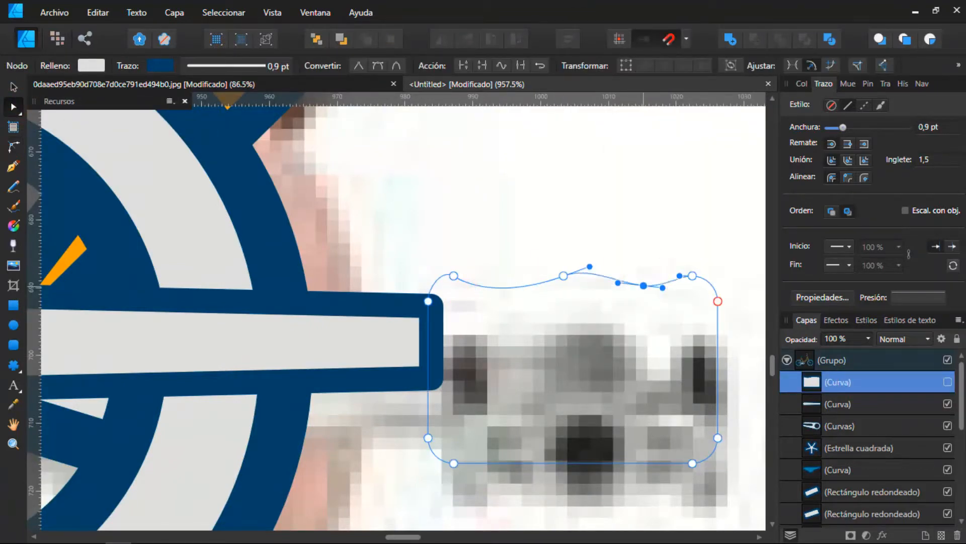
scroll(632, 289, "down", 2)
scroll(579, 416, "up", 3)
left_click(530, 385)
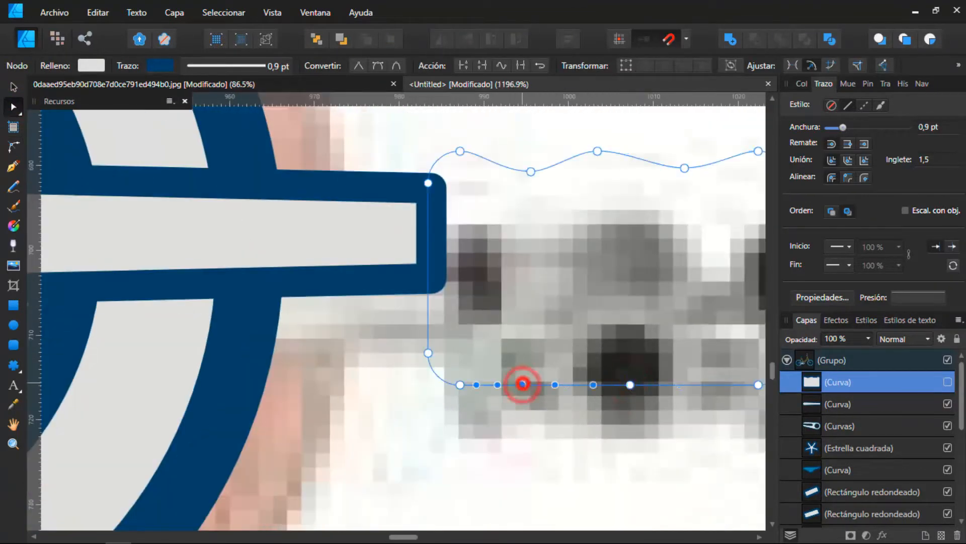
scroll(554, 380, "down", 6)
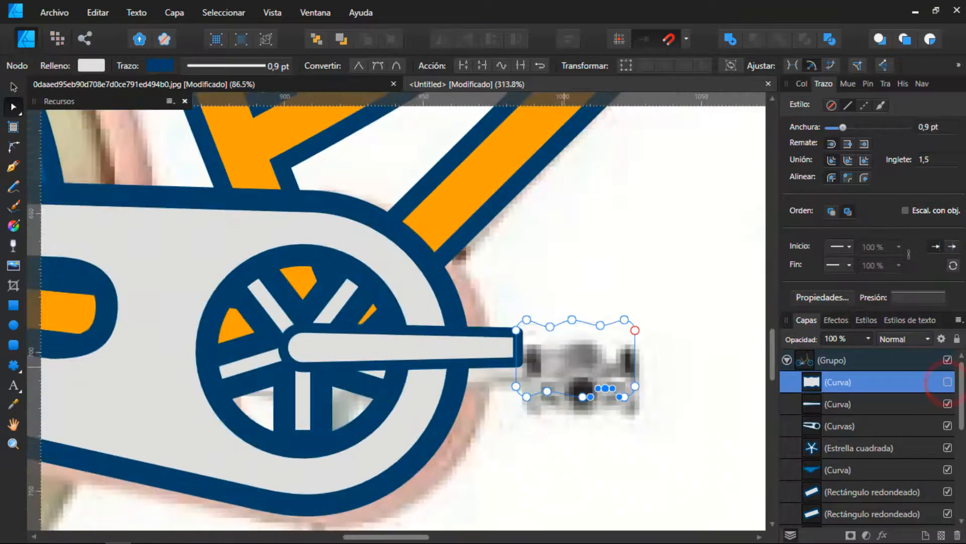
Draw three narrow upright rounded rectangles across the pedal and subtract them from its shape
scroll(554, 352, "up", 5)
key("m")
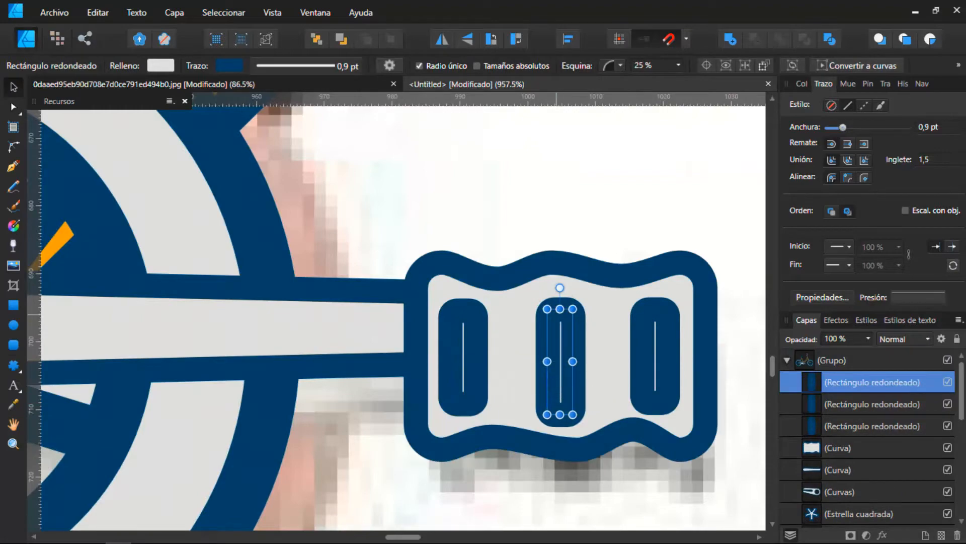
left_click(827, 447, "shift")
scroll(649, 370, "down", 11)
scroll(680, 362, "up", 6)
left_click(838, 448, "shift")
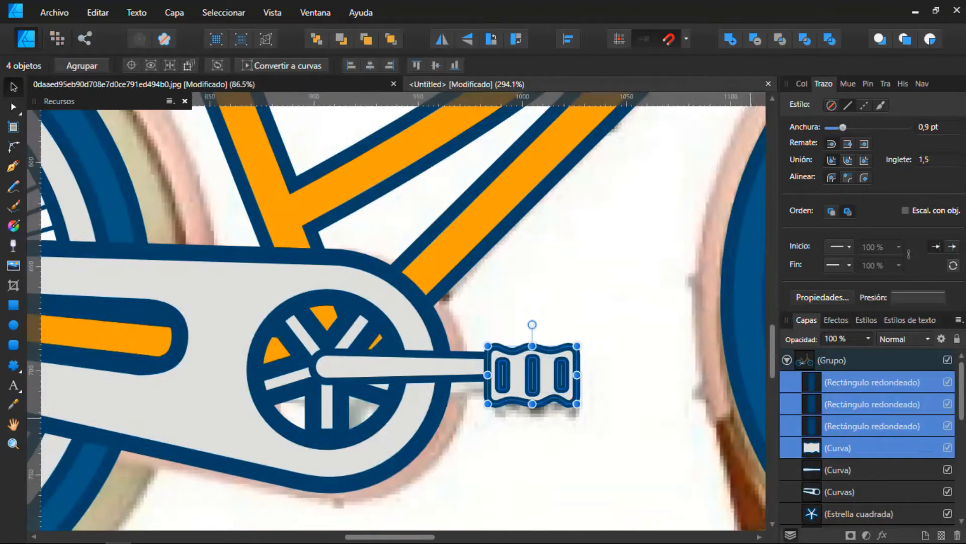
left_click(755, 39)
scroll(579, 390, "up", 5)
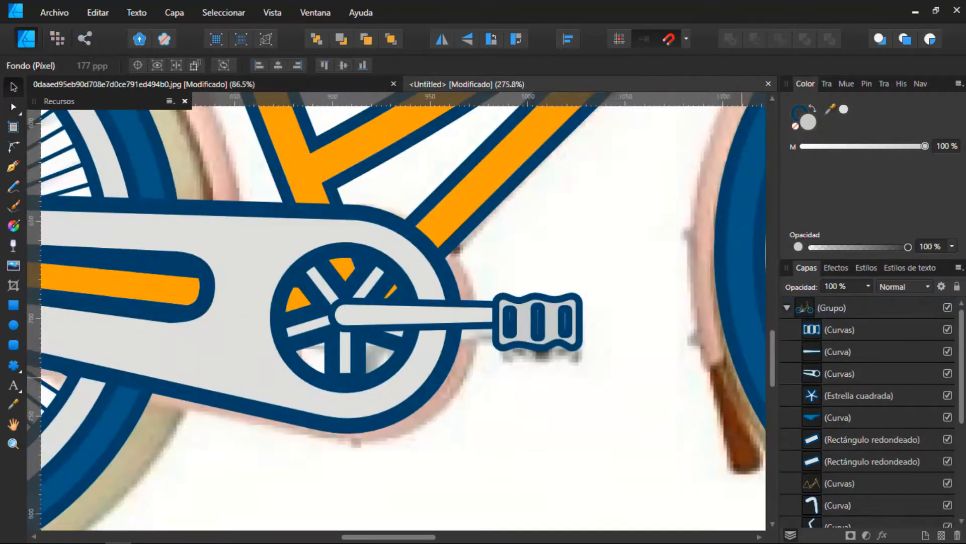
Rotate the crank arm clockwise so it slopes down and move the pedal to its end
left_click(372, 315)
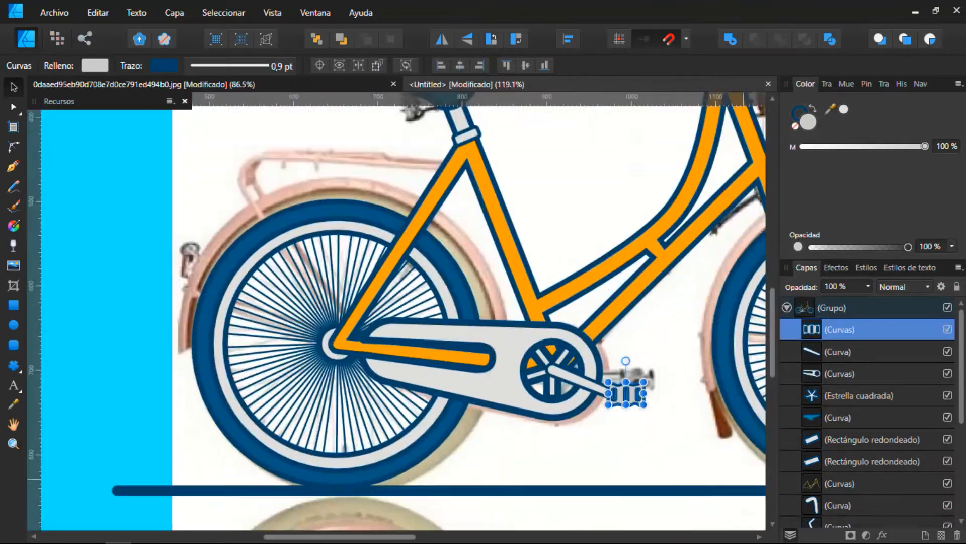
scroll(813, 394, "down", 4)
Change the fill of the rear wheel's hub circle to medium blue
left_click(814, 393)
left_click(825, 417)
scroll(274, 316, "up", 6)
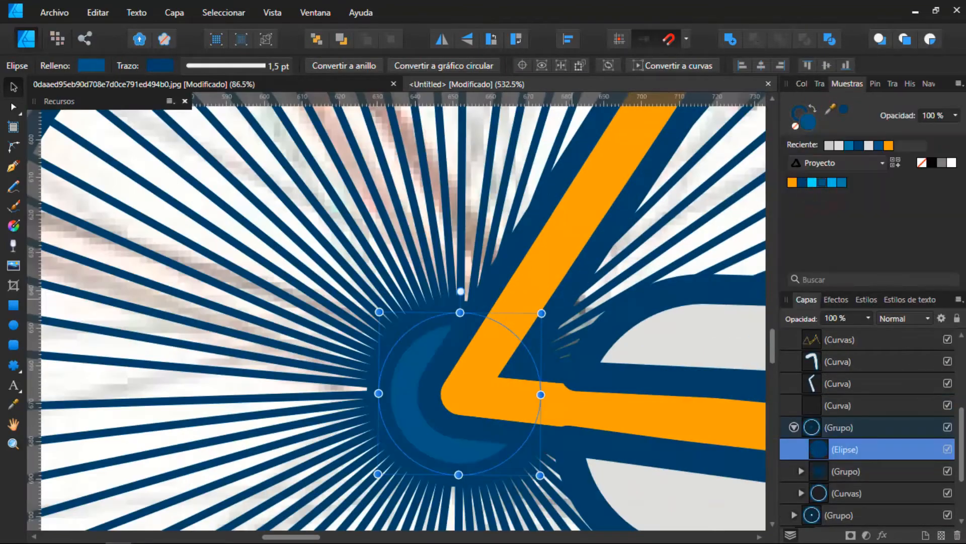
scroll(370, 320, "down", 6)
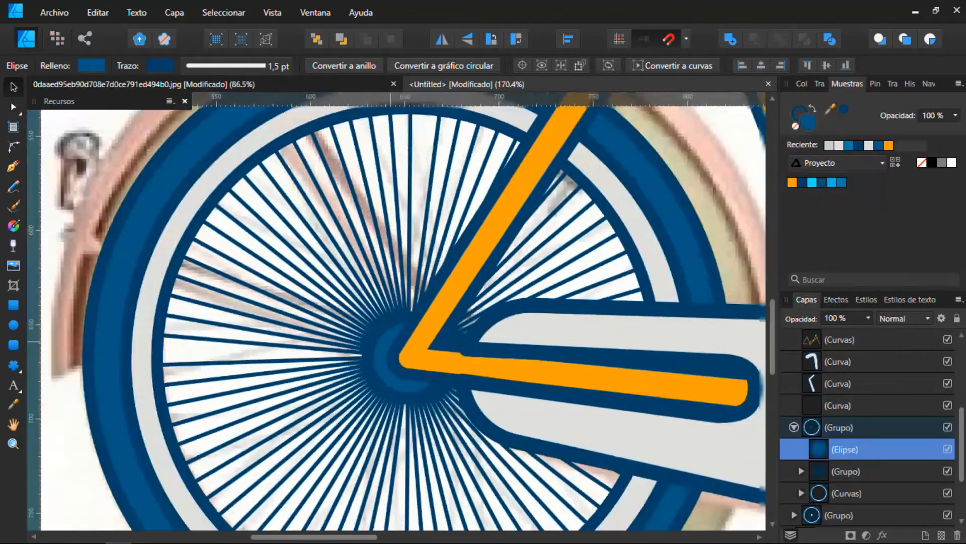
Draw an outlined circle around the rear hub and an unfilled 0.9 pt curve for the chain inside the wheel group
left_click(813, 402)
scroll(500, 338, "up", 4)
scroll(242, 350, "up", 3)
left_click_drag(227, 306, 462, 447)
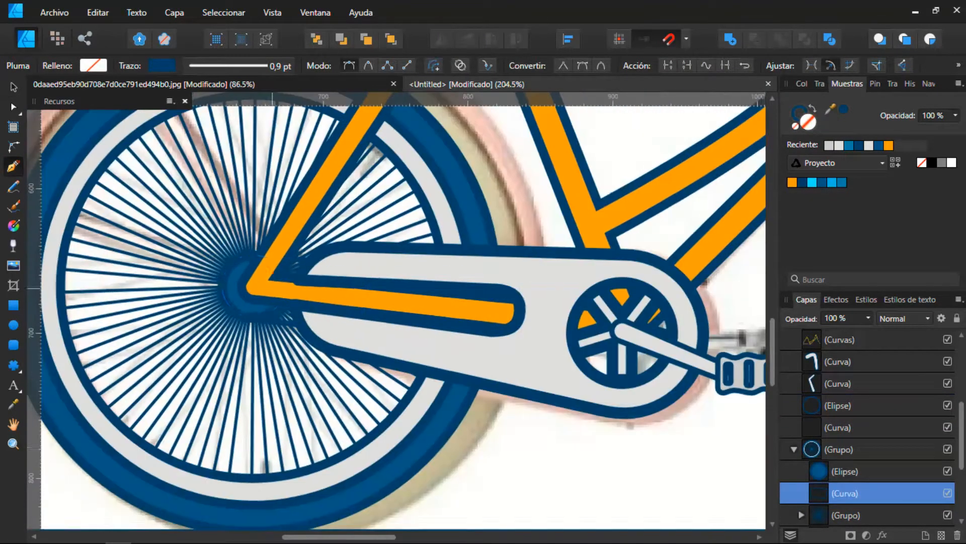
Set the rear hub circle's stroke colour to dark grey 252525
left_click(846, 471)
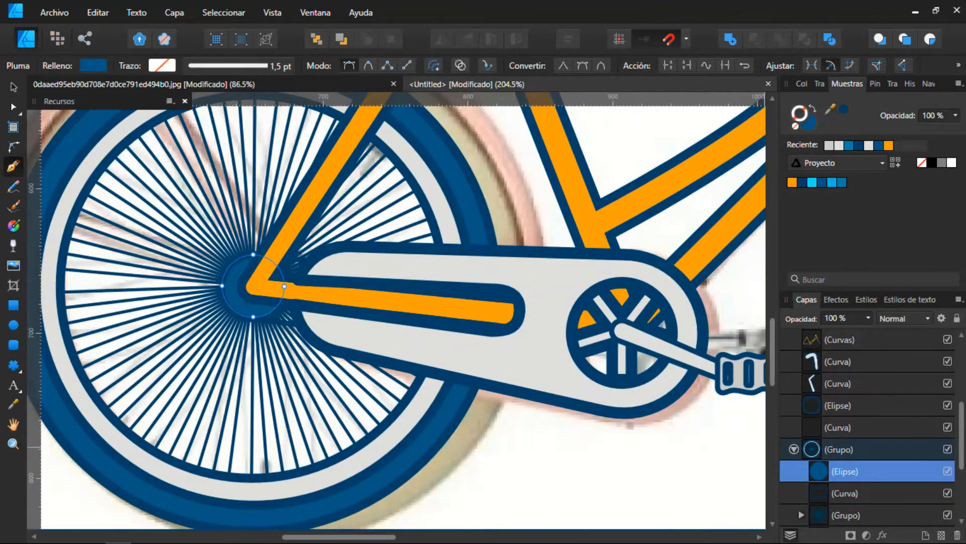
double_click(804, 118)
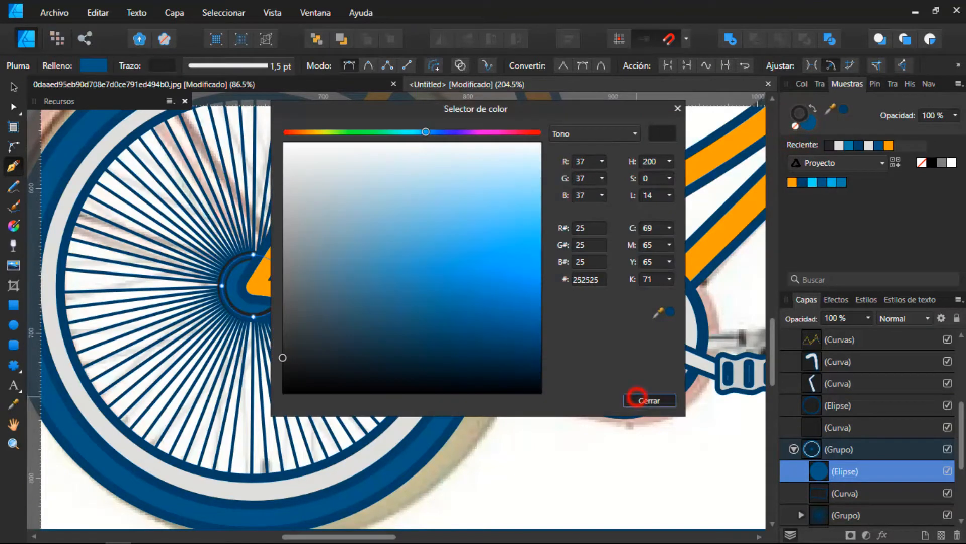
left_click(649, 400)
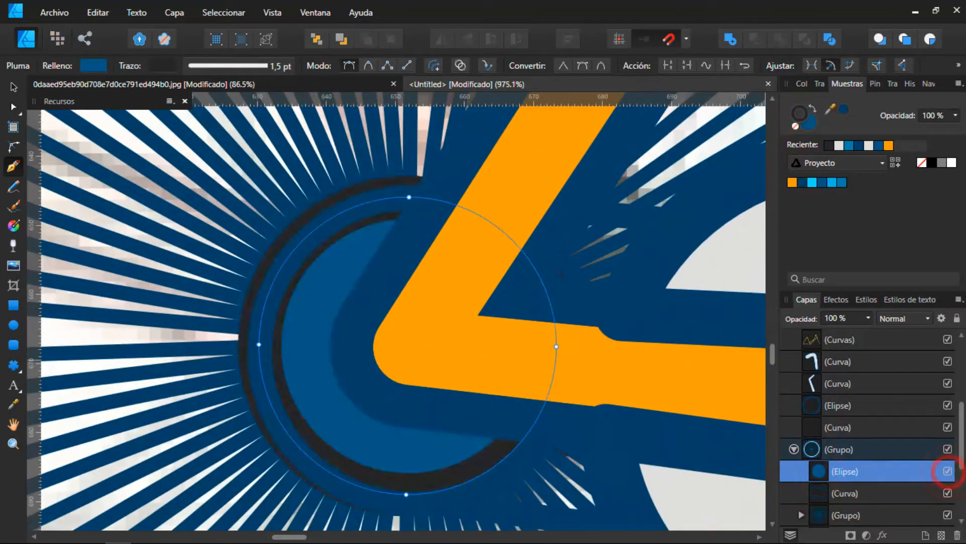
Enlarge the rear hub circle slightly and recentre it within the outer ring
left_click(820, 84)
scroll(846, 453, "down", 1)
left_click(841, 447)
scroll(435, 353, "down", 3)
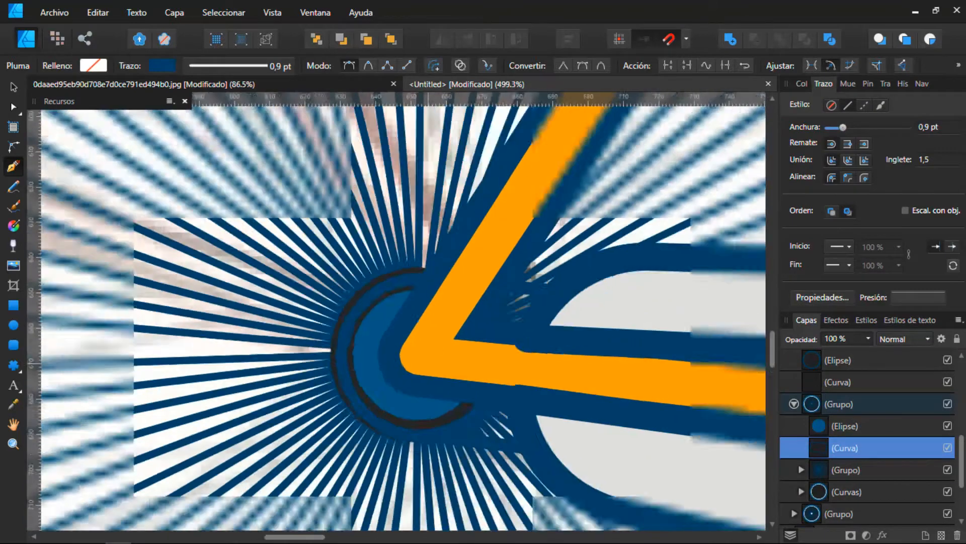
scroll(405, 360, "up", 4)
left_click(815, 426)
key("v")
left_click_drag(509, 442, 508, 448)
scroll(554, 443, "down", 1)
left_click_drag(624, 463, 637, 477)
mouse_move(509, 409)
left_mouse_down()
mouse_move(503, 400)
mouse_move(511, 403)
left_mouse_up()
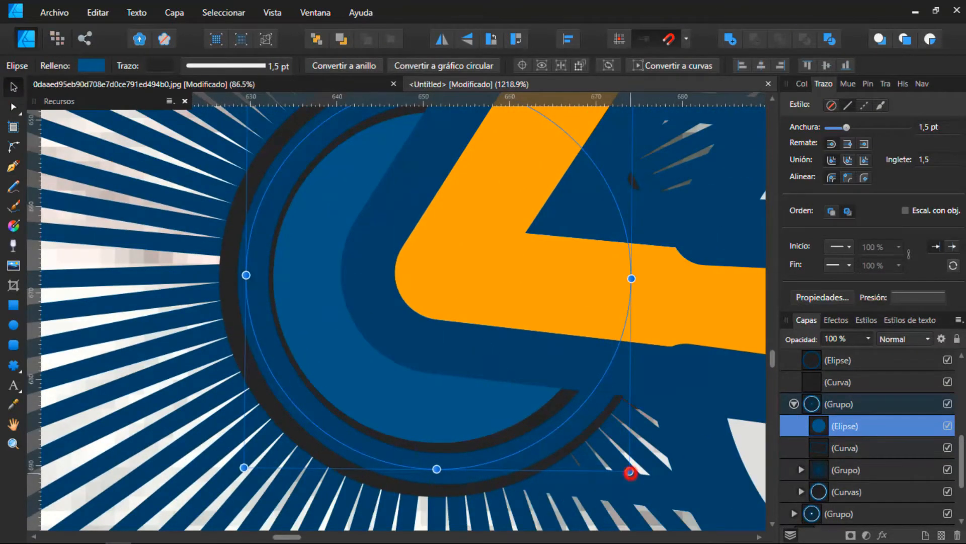
scroll(363, 335, "down", 3)
Sample the dark grey of the hub outline and apply it to the chain curve's stroke
left_click(845, 448)
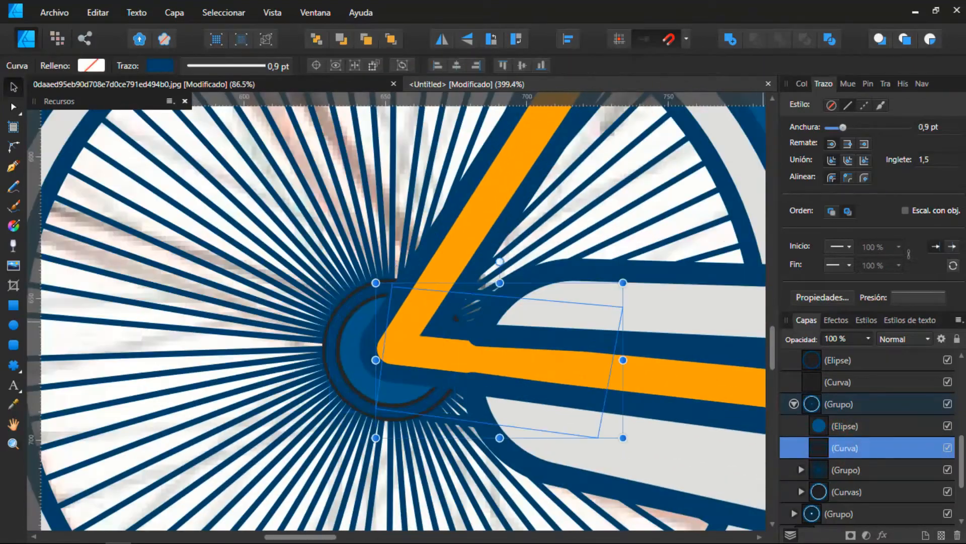
left_click(802, 83)
scroll(395, 280, "up", 10)
left_click_drag(830, 109, 406, 282)
left_click(844, 109)
scroll(497, 252, "down", 10)
scroll(546, 453, "up", 4)
scroll(435, 333, "down", 4)
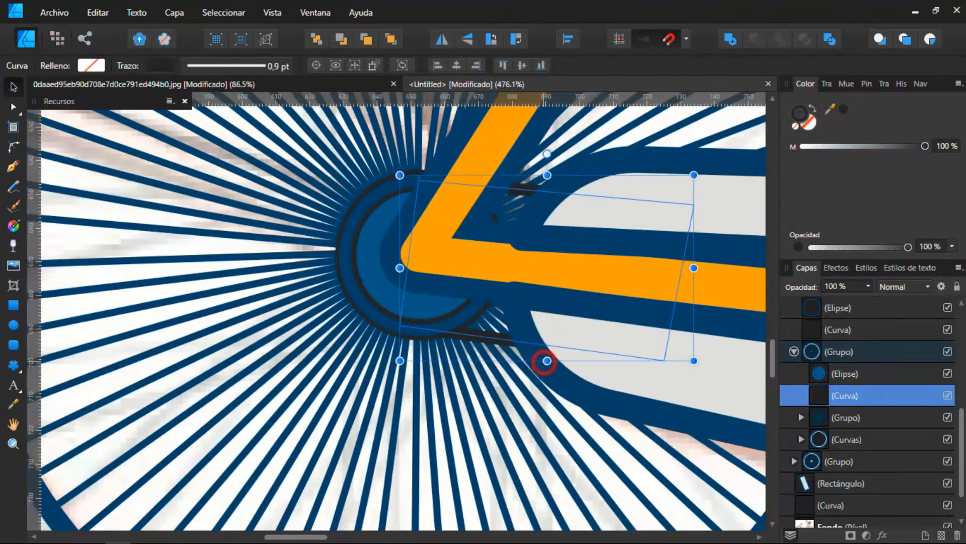
scroll(546, 361, "up", 4)
scroll(546, 360, "down", 10)
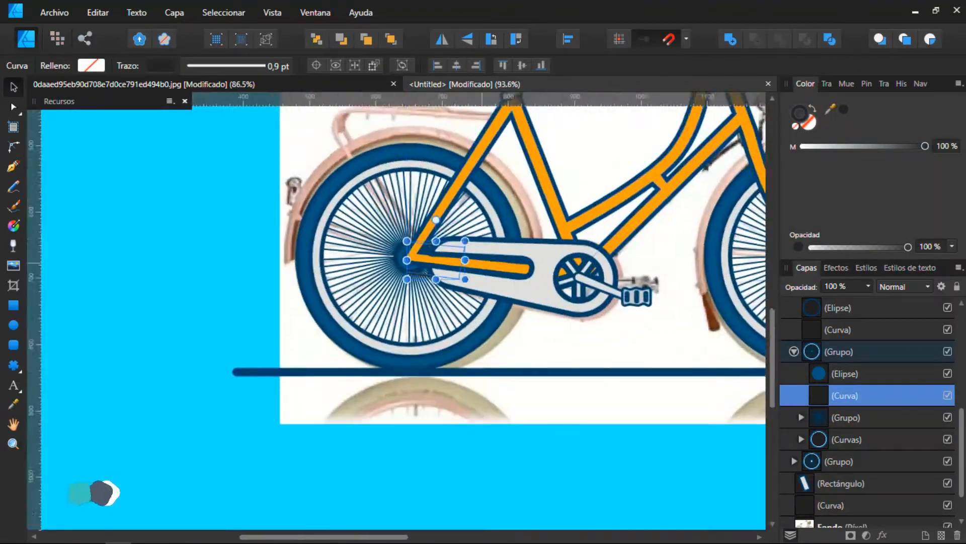
Collapse the bicycle group and briefly hide the reference photo to examine the illustration on its background
scroll(481, 263, "up", 1)
left_click_drag(482, 263, 407, 323)
scroll(845, 417, "up", 3)
left_click(794, 461)
left_click_drag(504, 201, 572, 376)
scroll(806, 327, "up", 2)
left_click(788, 307)
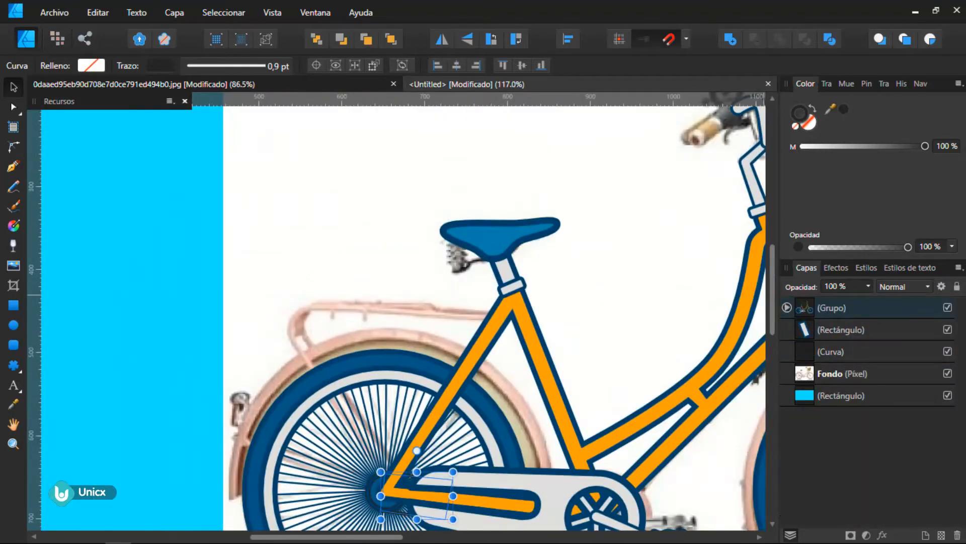
left_click(948, 374)
scroll(383, 352, "down", 6)
scroll(403, 353, "up", 3)
scroll(389, 365, "down", 3)
scroll(438, 297, "up", 3)
left_click(947, 373)
Draw an unfilled dark grey outlined rectangle over the photographed handlebar grip, tilted to follow it and tucked behind the handlebar
scroll(453, 305, "up", 9)
left_click(13, 305)
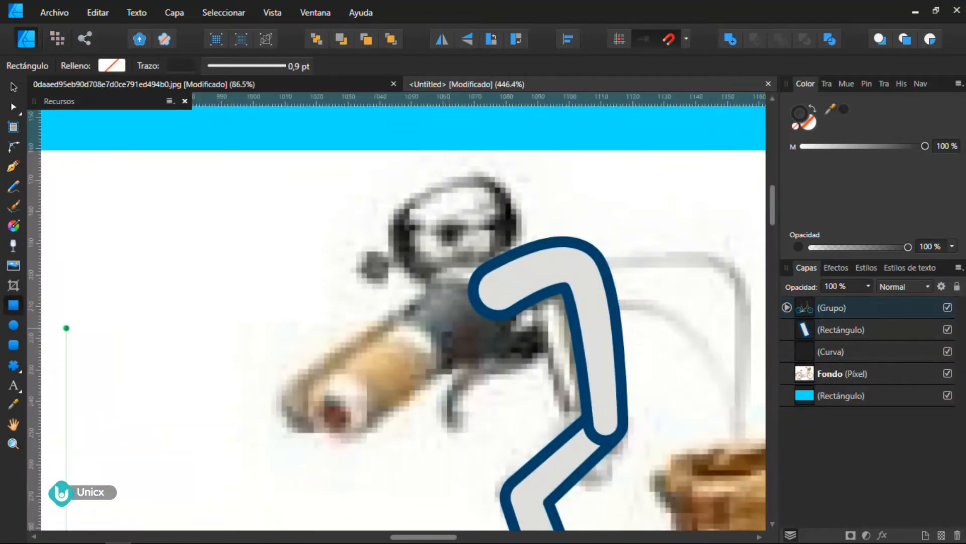
left_click_drag(418, 299, 398, 342)
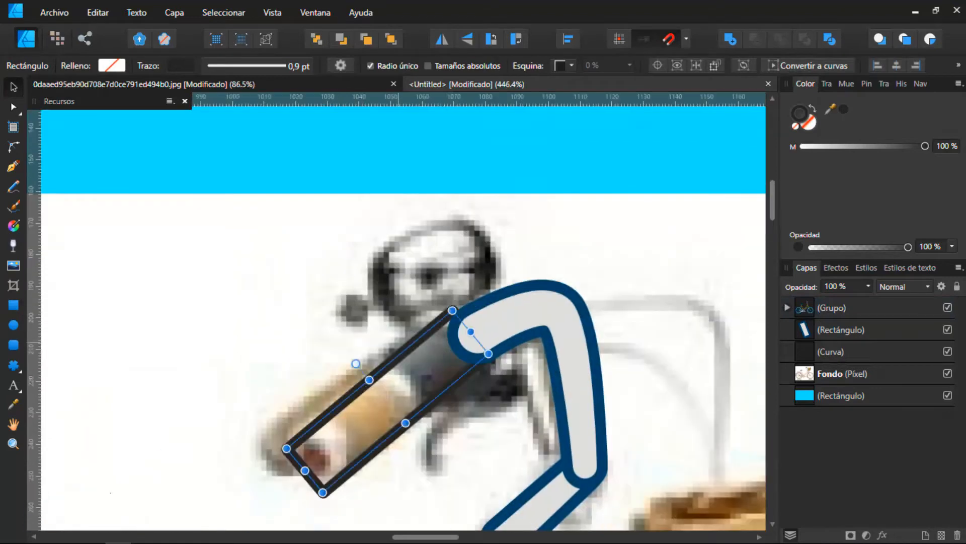
Round the grip's outer corners with a radius of 8.2 px and fill the grip with its dark grey outline colour
scroll(474, 415, "down", 1)
key("c")
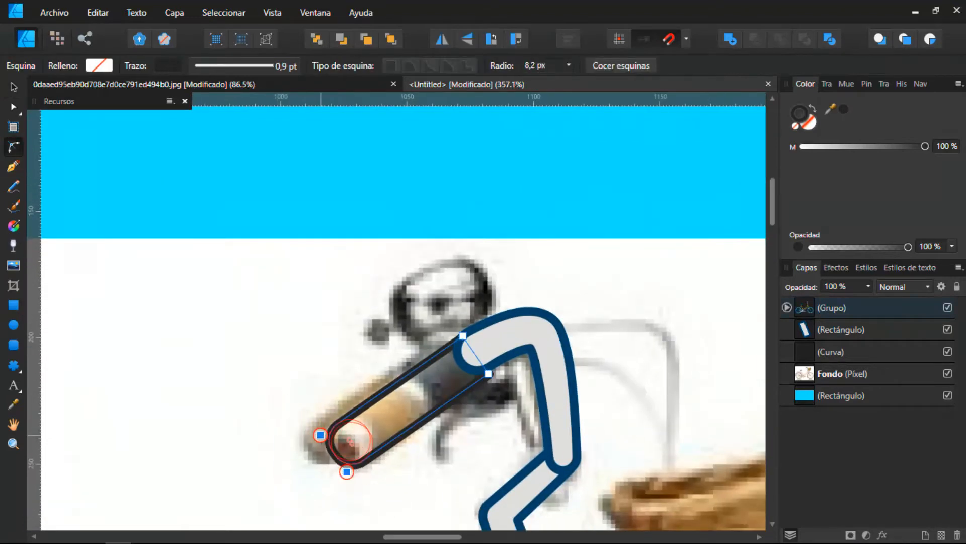
scroll(447, 483, "up", 1)
left_click_drag(803, 115, 814, 125)
left_click(843, 108)
scroll(444, 460, "up", 2)
left_click(13, 87)
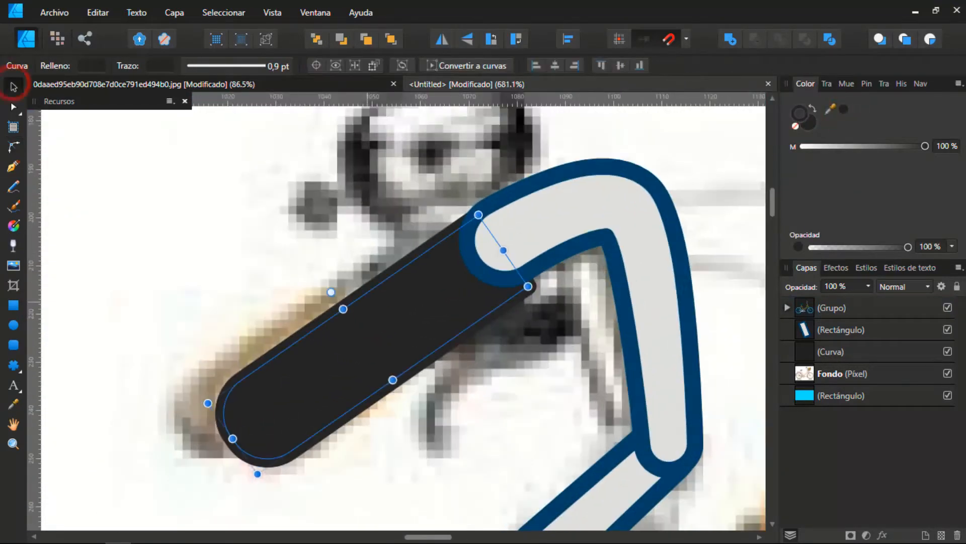
Tilt the grip slightly to follow the photographed handlebar and move it out of the bicycle group to the front of the layer stack
left_click_drag(414, 295, 418, 298)
scroll(451, 267, "down", 3)
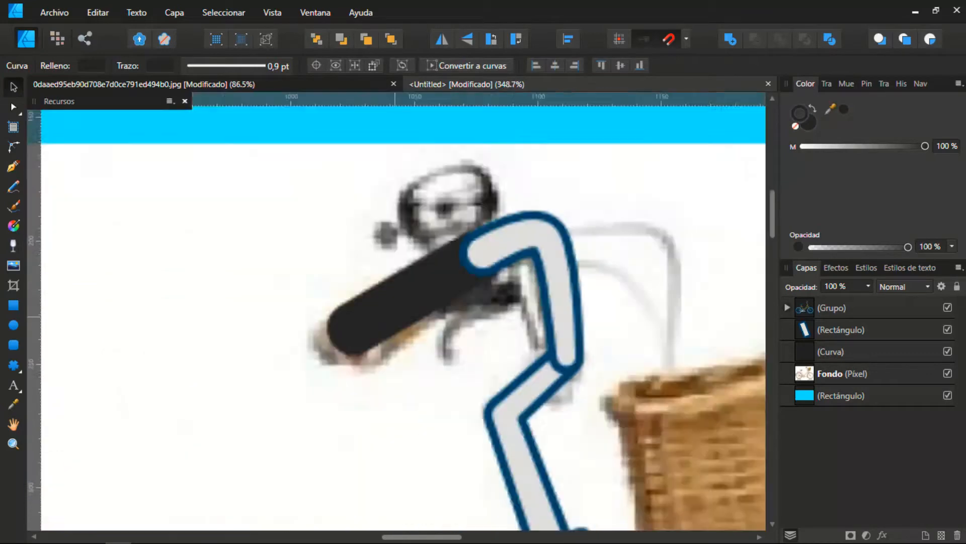
scroll(392, 307, "up", 3)
left_click(787, 307)
scroll(830, 352, "down", 5)
left_click(795, 395)
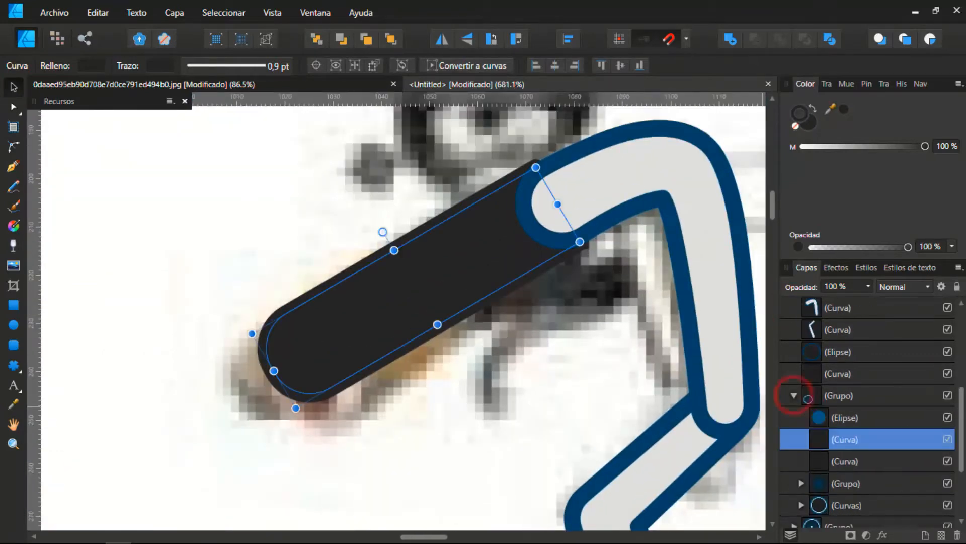
left_click_drag(850, 439, 850, 318)
Hide the dark grip shape and draw a large circle over the outer part of the photographed handlebar grip
left_click(948, 308)
left_click(948, 308)
scroll(518, 341, "down", 3)
scroll(523, 338, "up", 2)
left_click(948, 307)
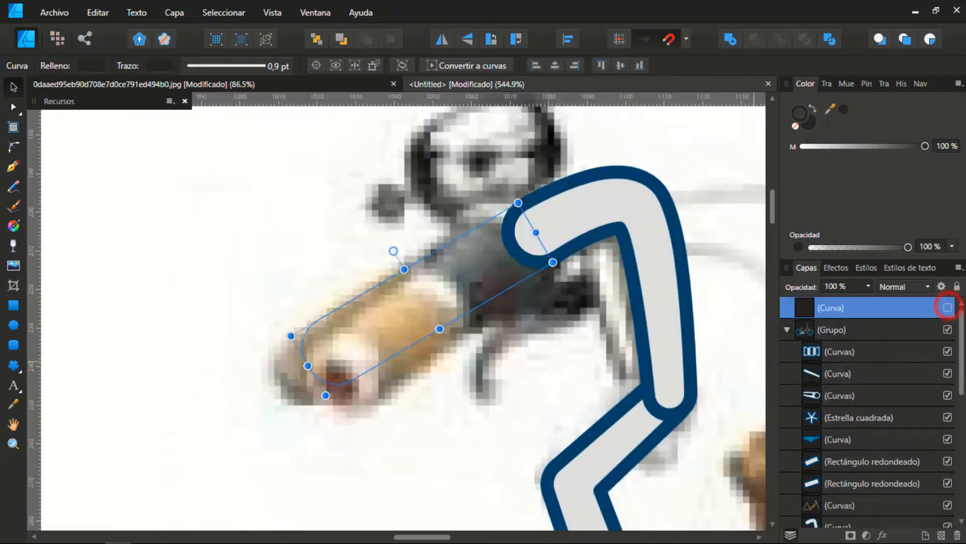
scroll(700, 256, "up", 1)
left_click(14, 325)
left_click_drag(206, 282, 503, 470)
left_click_drag(328, 403, 327, 371)
Give the circle an orange fill and dark blue outline, and clip it inside the grip shape with the grip shown again
left_click(827, 83)
left_click(849, 83)
left_click(803, 182)
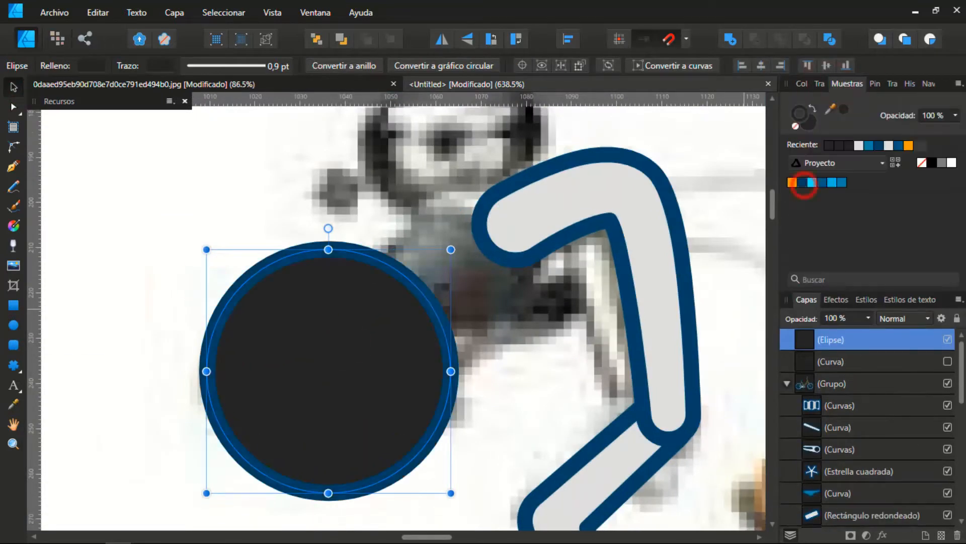
left_click(792, 183)
left_click(812, 109)
scroll(486, 261, "down", 4)
key("v")
left_click(802, 182)
left_click_drag(842, 339, 843, 363)
left_click(948, 340)
scroll(513, 304, "down", 1)
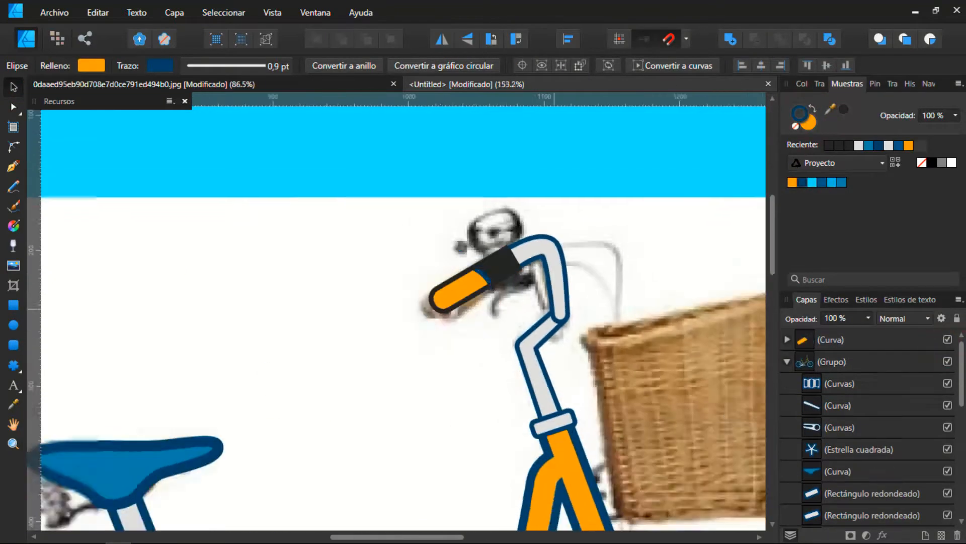
Change the grip shape's outline to the dark blue project swatch
scroll(359, 274, "up", 2)
left_click(788, 340)
left_click(830, 340)
left_click(803, 183)
scroll(601, 246, "up", 6)
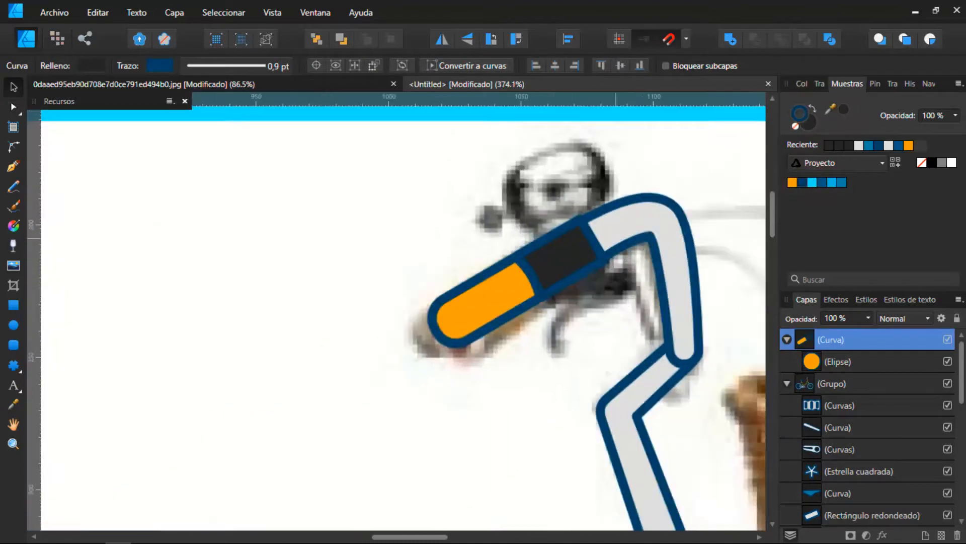
Round the grip's two corners at the handlebar end with a radius of 5.6 px
left_click(13, 147)
left_click_drag(511, 151, 651, 346)
left_click_drag(548, 185, 548, 232)
scroll(547, 226, "down", 6)
left_click(948, 340)
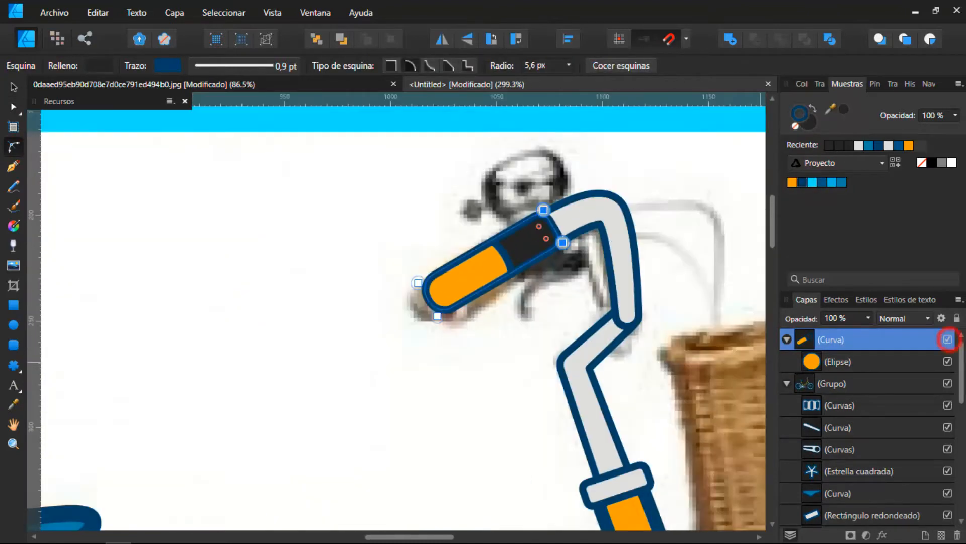
Draw a small orange circle with a dark blue outline at the grip's outer end and clip it inside the grip
scroll(427, 292, "up", 5)
left_click_drag(476, 336, 496, 356)
left_click_drag(835, 340, 831, 362)
scroll(444, 298, "down", 4)
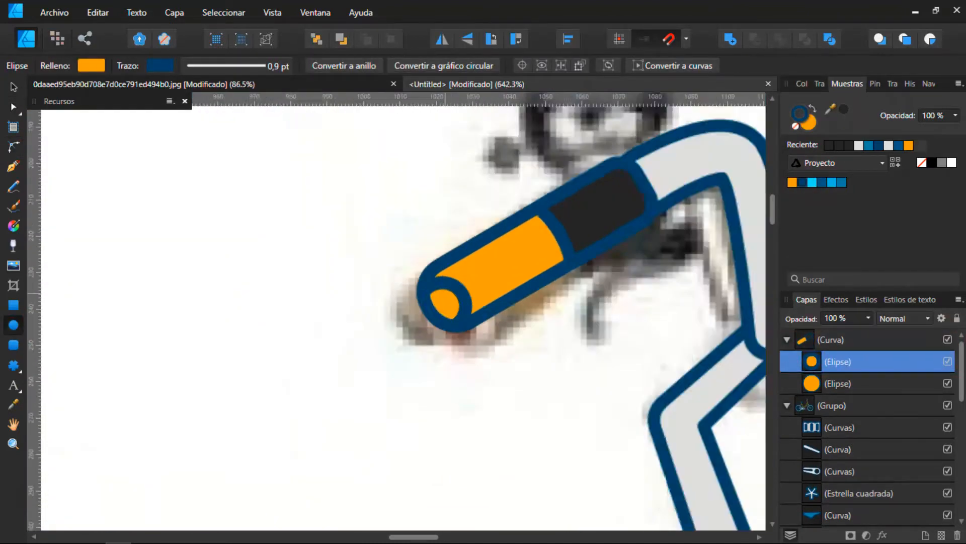
Narrow the small circle into an ellipse, tilt it about 26° at the grip's end and fill it dark grey
scroll(451, 297, "up", 7)
left_click(13, 87)
left_click_drag(482, 330, 513, 306)
left_click_drag(391, 328, 399, 322)
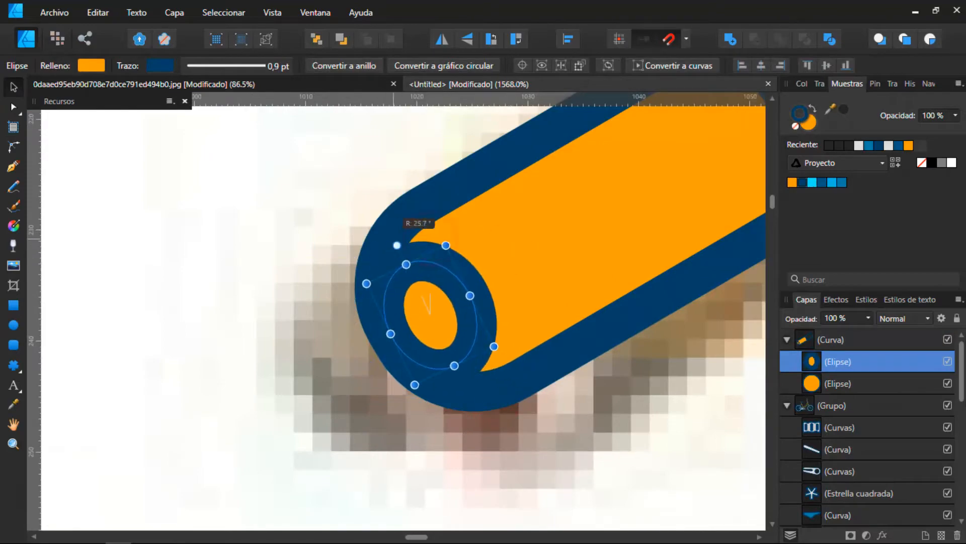
left_click(845, 111)
scroll(479, 295, "down", 11)
Draw a curved brake lever path with a hooked end, running down from the handlebar below the grip
scroll(565, 280, "up", 7)
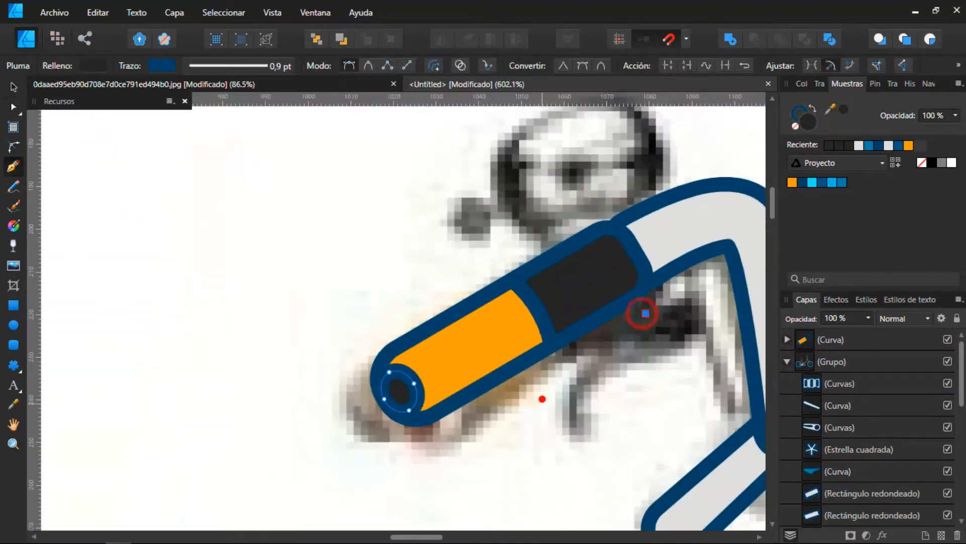
left_click(579, 444)
scroll(579, 445, "up", 4)
left_click_drag(623, 488, 574, 463)
scroll(584, 447, "down", 4)
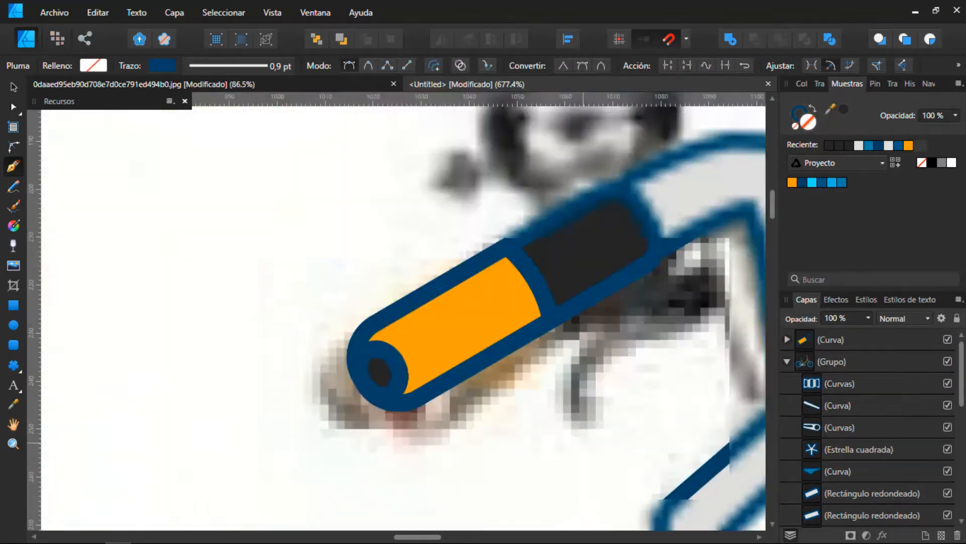
Move the lever curve out of the grip and give it no fill and a 1.5 pt dark grey stroke
scroll(674, 437, "up", 2)
left_click(812, 108)
left_click(820, 83)
left_click(787, 360)
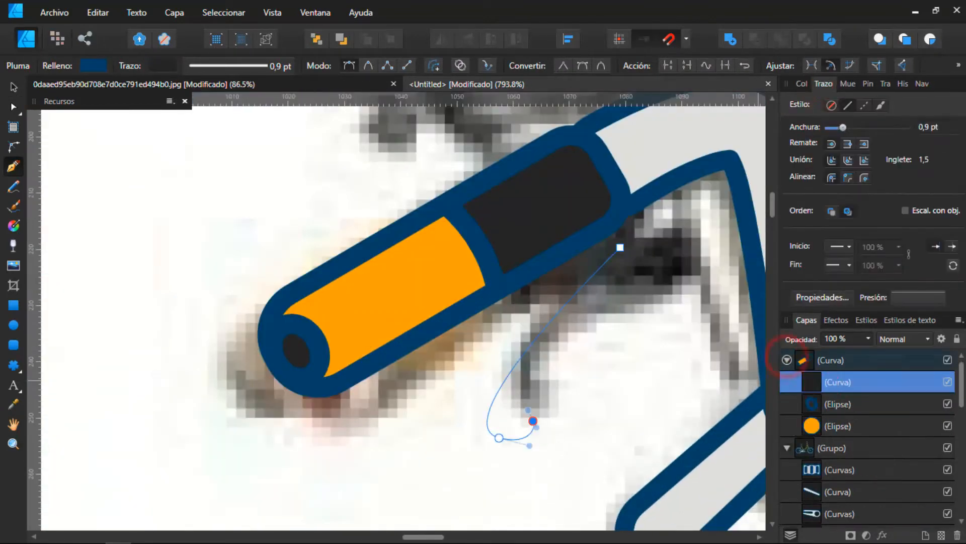
left_click_drag(831, 382, 830, 352)
left_click(802, 84)
left_click(796, 125)
scroll(520, 303, "down", 3)
scroll(557, 354, "up", 2)
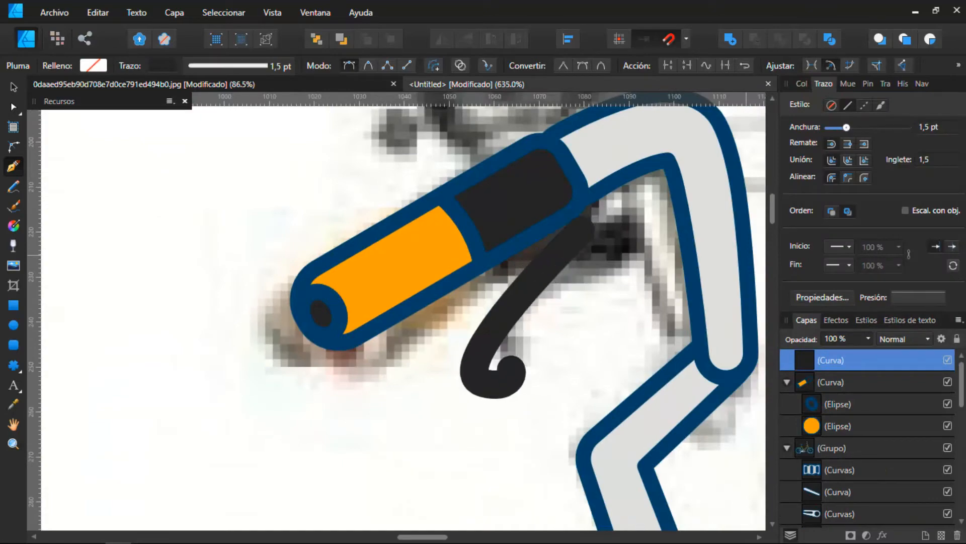
Taper the brake lever's stroke towards its hooked end by lowering the end of its pressure profile
left_click(918, 297)
left_click_drag(957, 314, 958, 368)
scroll(534, 285, "down", 4)
scroll(533, 284, "up", 5)
Tilt and reposition the brake lever along the grip's underside and widen its stroke to 3.1 pt
key("v")
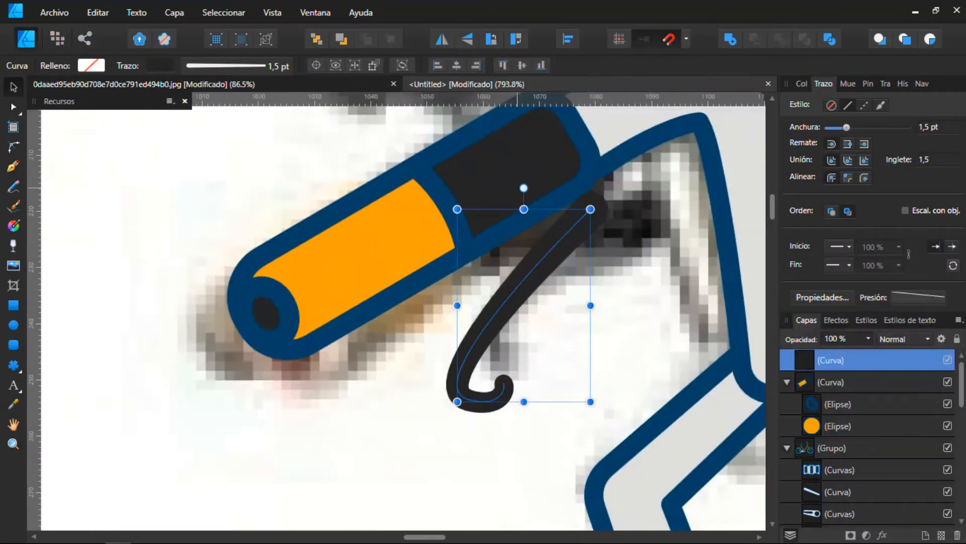
left_click_drag(474, 444, 455, 441)
left_click_drag(530, 188, 541, 189)
scroll(513, 208, "down", 6)
scroll(515, 232, "up", 3)
left_click_drag(508, 230, 508, 187)
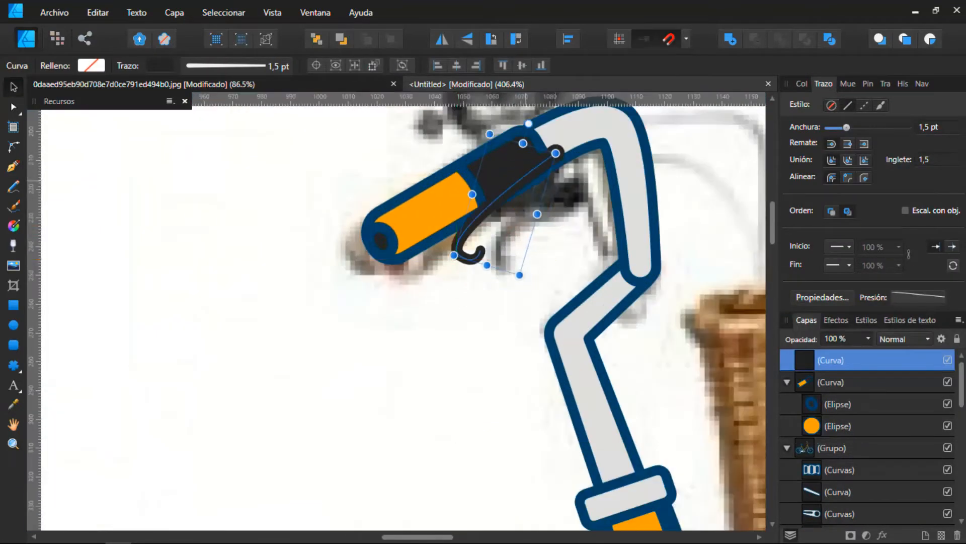
scroll(526, 230, "down", 3)
left_click_drag(847, 127, 850, 127)
scroll(474, 149, "up", 3)
Draw a rectangle across the handlebar beside the grip with an even 0.7 pt stroke, tilted about 29° to follow the bar
left_click(13, 305)
scroll(593, 216, "up", 2)
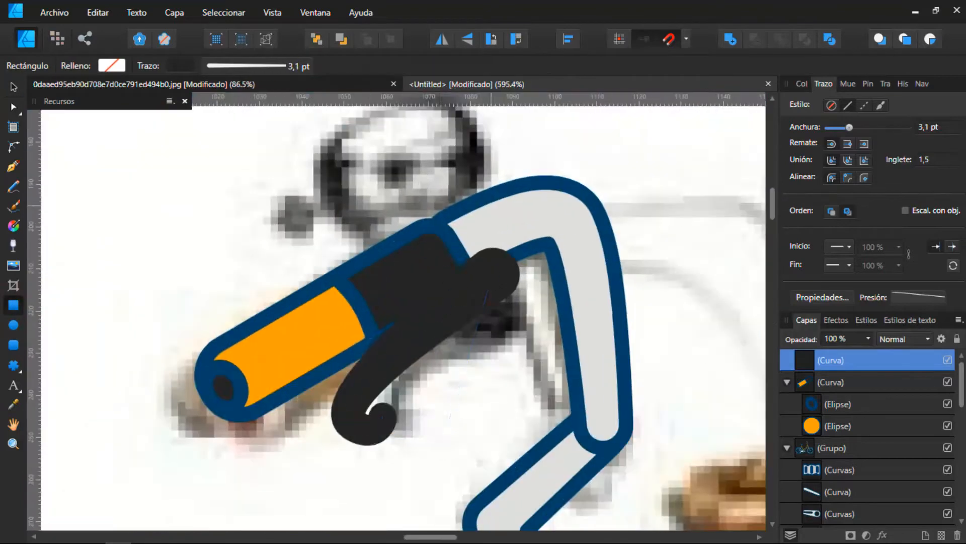
left_click_drag(441, 194, 505, 283)
left_click(921, 294)
left_click(932, 433)
scroll(474, 204, "down", 2)
left_click_drag(849, 127, 841, 127)
scroll(456, 220, "up", 3)
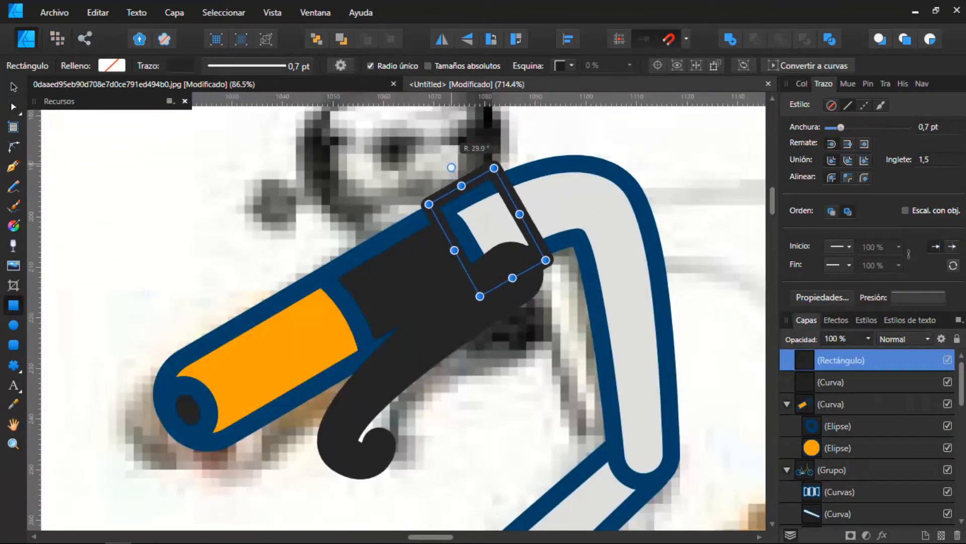
left_click_drag(513, 227, 504, 230)
scroll(483, 262, "down", 2)
Fill the clamp rectangle with its dark grey outline colour, fit it to the handlebar and round its corners with a 2.6 px radius
left_click(804, 83)
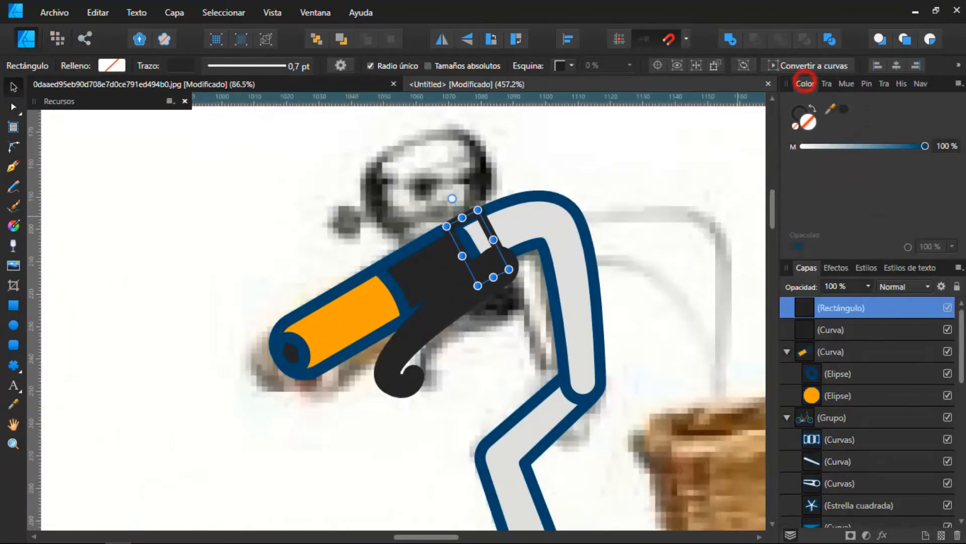
left_click(812, 108)
scroll(543, 281, "up", 3)
scroll(490, 228, "up", 3)
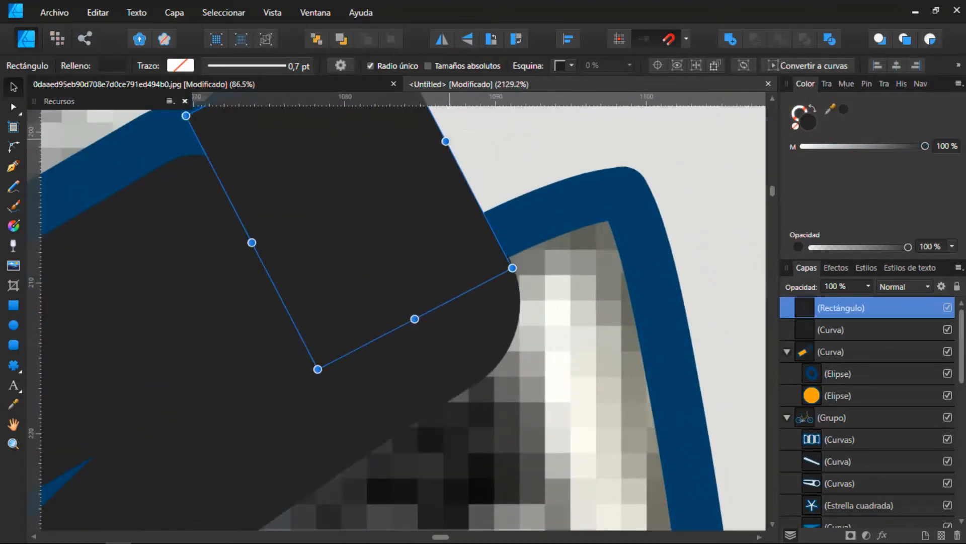
scroll(449, 139, "down", 4)
scroll(450, 166, "up", 3)
left_click_drag(412, 201, 395, 168)
key("c")
left_click_drag(475, 207, 240, 100)
left_click_drag(472, 127, 472, 130)
scroll(491, 204, "down", 5)
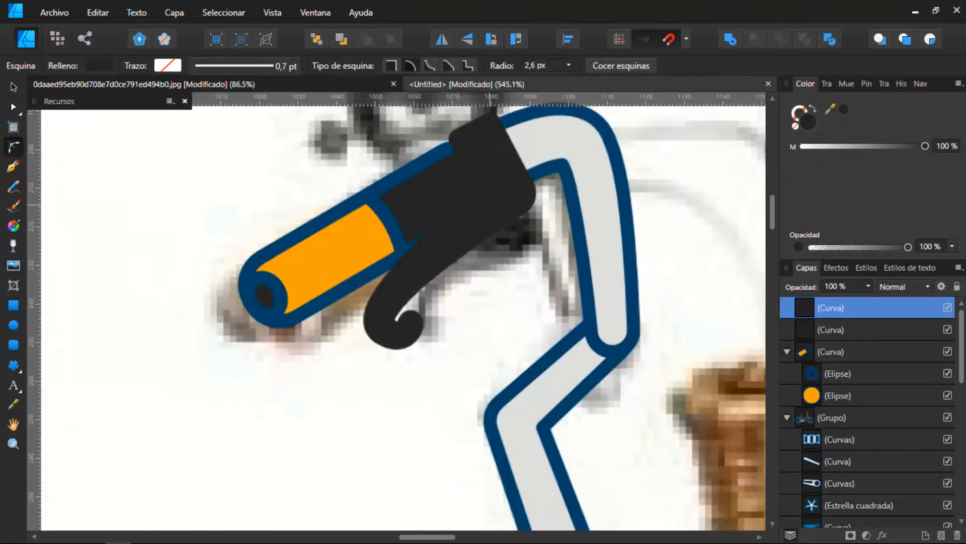
Expand the brake lever's stroke into a shape and unite it with the clamp rectangle
left_click(730, 39)
key("ctrl+z")
left_click(175, 15)
left_click(211, 360)
left_click(730, 41)
scroll(511, 218, "up", 4)
scroll(604, 209, "down", 3)
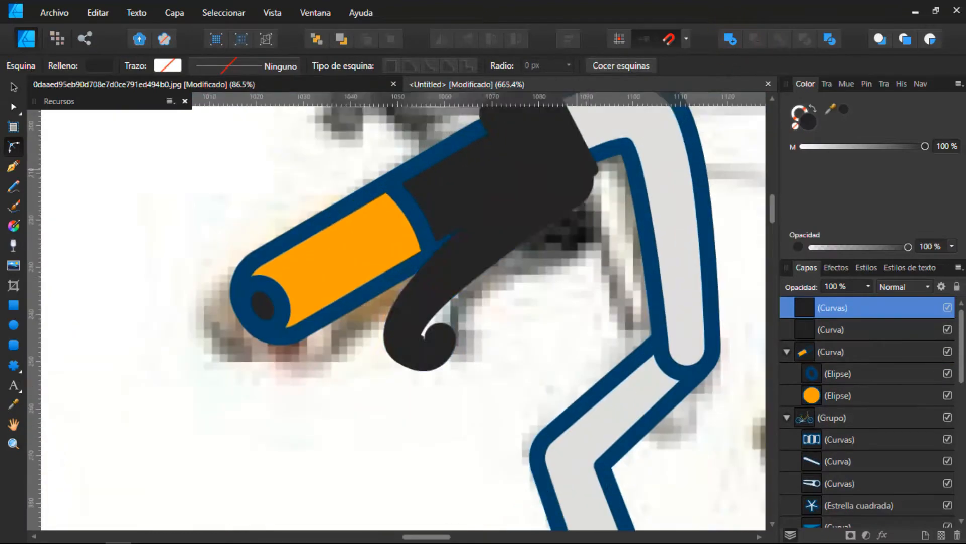
left_click_drag(615, 206, 615, 269)
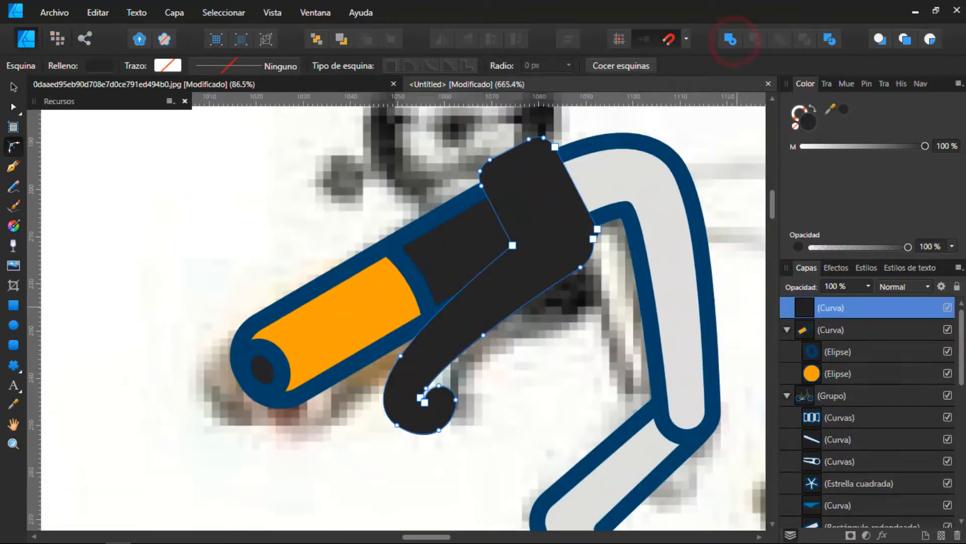
Delete the surplus node where the clamp's lower corner meets the lever
scroll(593, 250, "up", 8)
left_click(593, 185)
key("Delete")
scroll(627, 229, "down", 10)
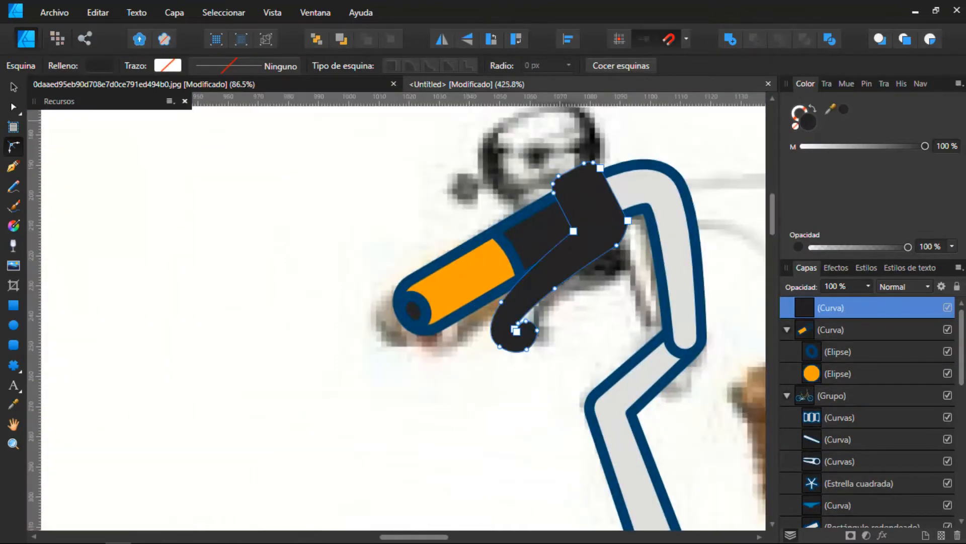
Tilt and reposition the merged brake lever so its clamp wraps the handlebar beside the grip
left_click_drag(535, 256, 522, 257)
left_click_drag(621, 257, 603, 265)
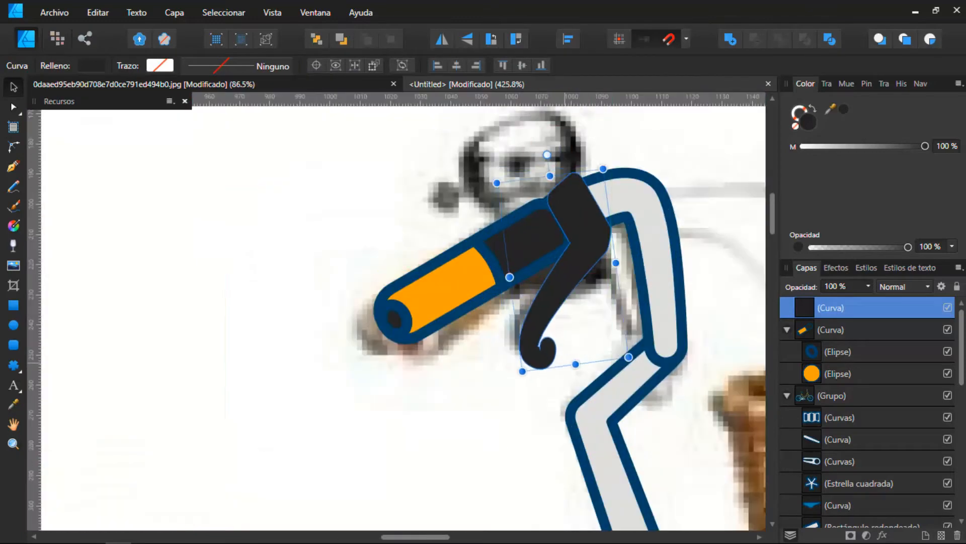
scroll(564, 360, "down", 2)
scroll(555, 323, "up", 3)
left_click_drag(552, 146, 560, 149)
Sample the illustration's dark blue and apply it as the outline of the merged brake lever
scroll(578, 210, "up", 7)
key("a")
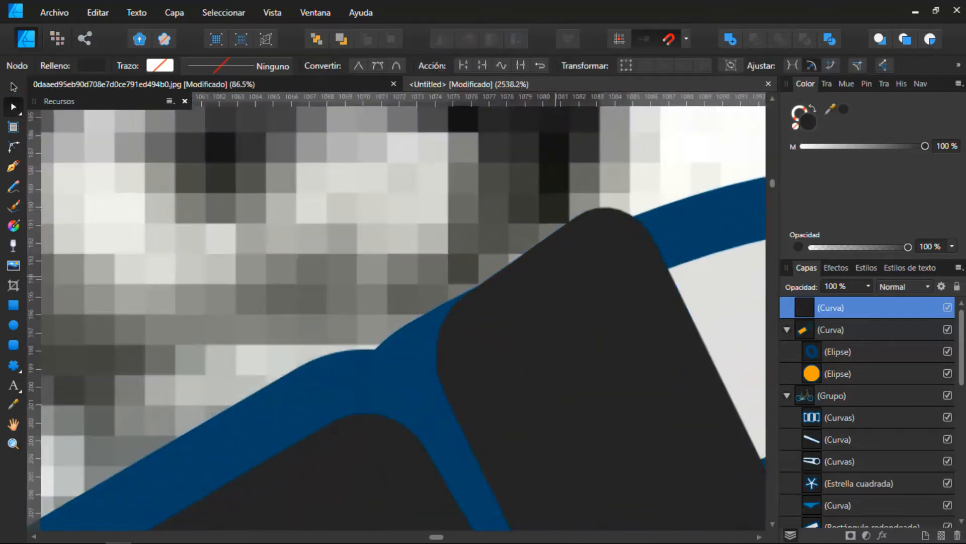
scroll(571, 329, "down", 8)
scroll(571, 330, "up", 5)
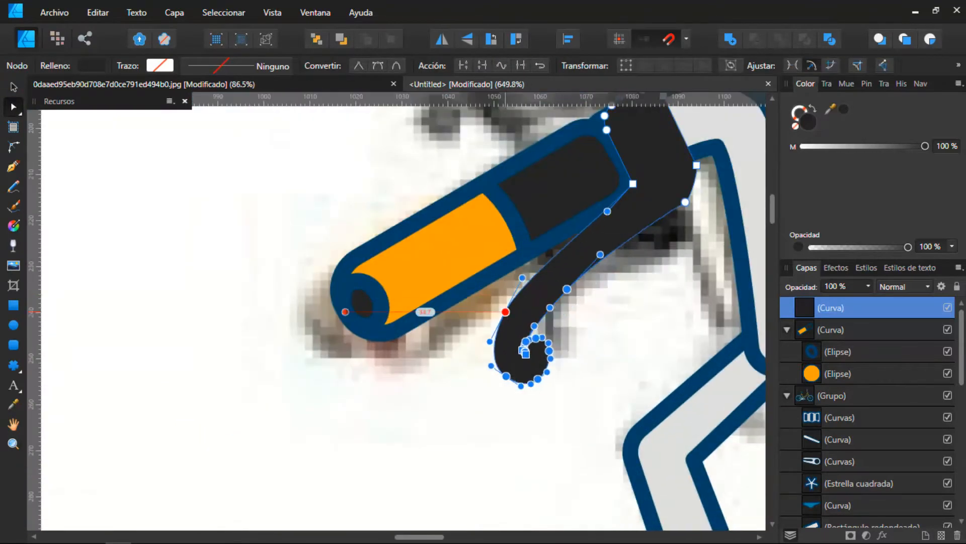
scroll(505, 311, "down", 6)
scroll(506, 311, "up", 7)
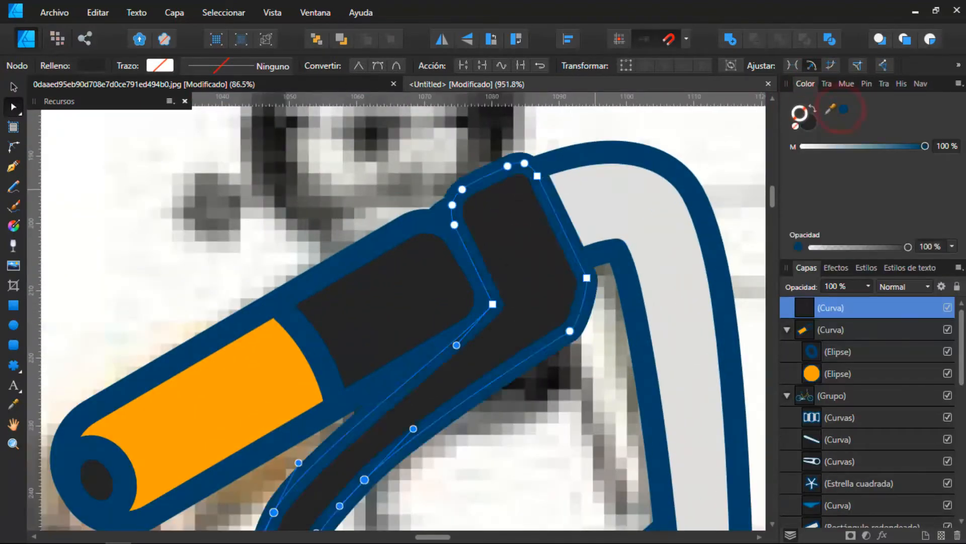
scroll(580, 219, "down", 5)
scroll(564, 303, "up", 4)
Try swapping the brake lever's fill and outline colours, restore them, and fill the lever with the sampled dark blue
left_click(812, 109)
scroll(586, 238, "down", 4)
scroll(585, 238, "up", 5)
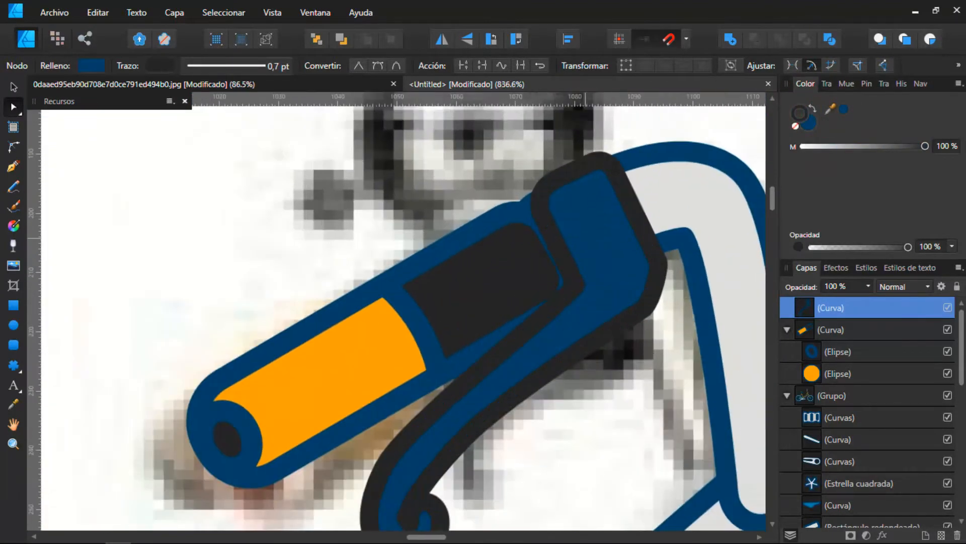
left_click(813, 109)
left_click(808, 122)
left_click(844, 108)
scroll(586, 238, "down", 5)
scroll(596, 193, "up", 4)
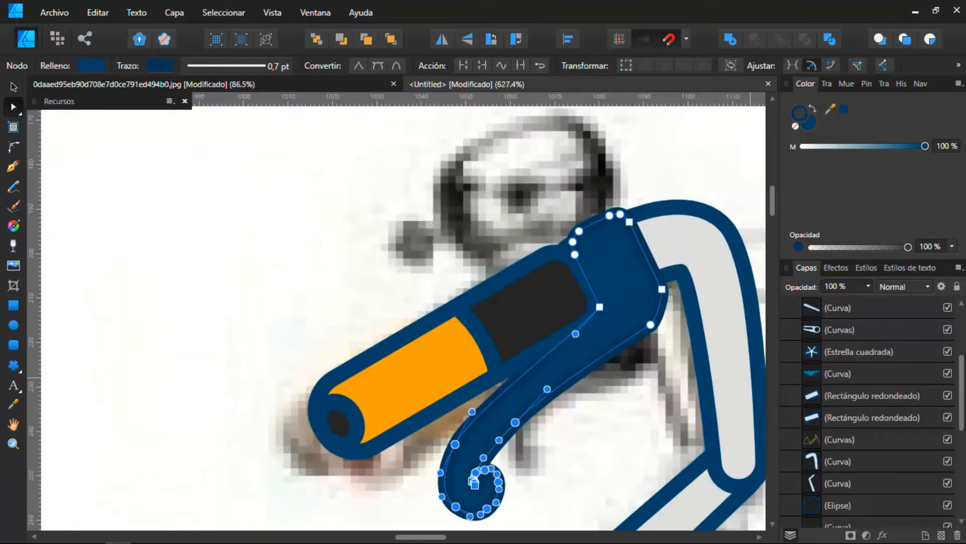
Try the brake lever at lower levels inside the bicycle group and return it to the top of the layer stack
left_click_drag(822, 373, 821, 319)
scroll(563, 373, "down", 6)
scroll(558, 373, "up", 2)
scroll(558, 372, "up", 2)
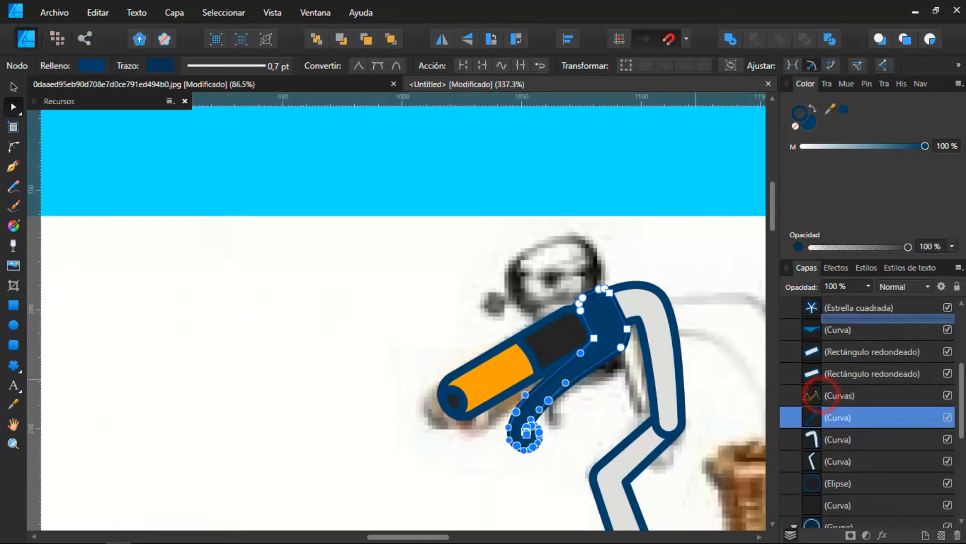
left_click_drag(822, 395, 822, 302)
scroll(572, 338, "down", 3)
Adjust the nodes along the upper corners of the brake lever's clamp
scroll(585, 333, "up", 10)
left_click_drag(559, 290, 455, 165)
scroll(398, 312, "down", 1)
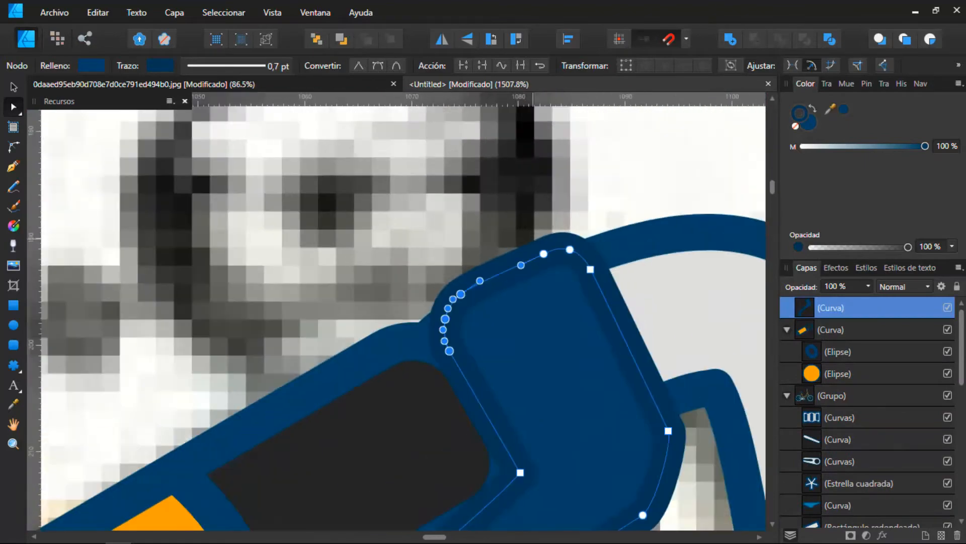
left_click_drag(468, 301, 453, 346)
left_click_drag(608, 358, 490, 263)
scroll(589, 237, "down", 15)
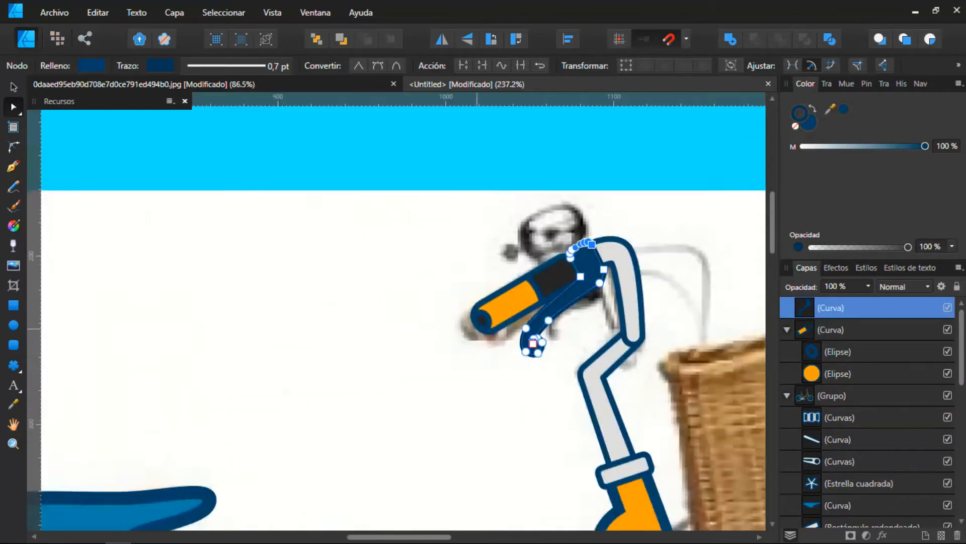
Hide the reference photo and review the whole bicycle against the cyan background
scroll(866, 428, "down", 8)
left_click(947, 484)
scroll(452, 327, "up", 3)
key("v")
scroll(408, 304, "down", 6)
left_click(428, 331)
scroll(382, 370, "up", 5)
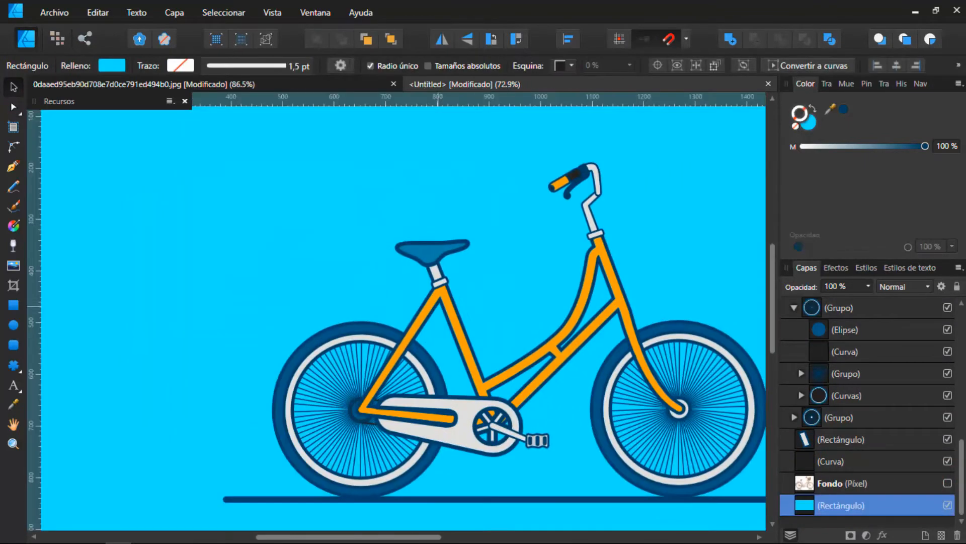
scroll(415, 334, "down", 5)
scroll(464, 373, "up", 3)
scroll(463, 336, "down", 3)
scroll(543, 302, "up", 2)
scroll(856, 377, "up", 10)
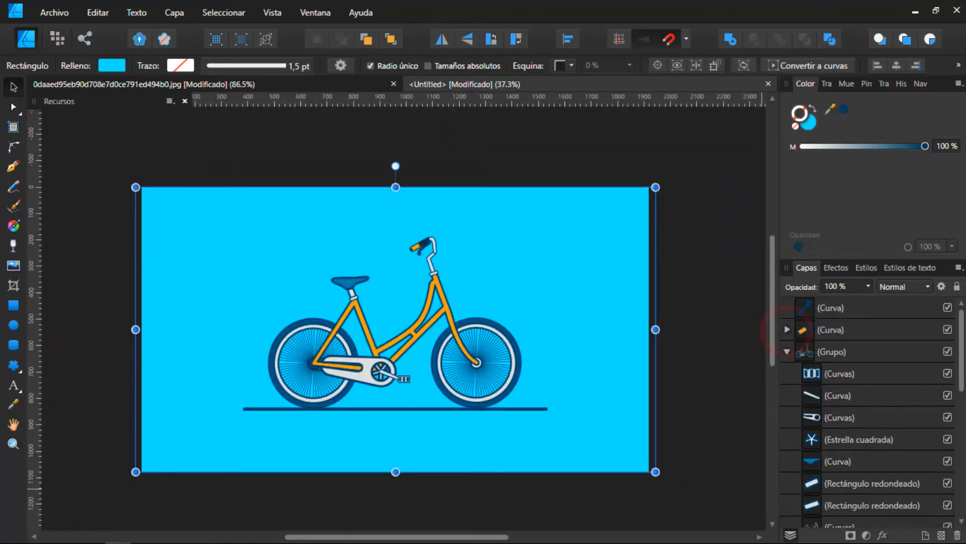
Try shortening and shifting the ground line beneath the rear wheel, and undo those changes
left_click(788, 351)
scroll(400, 470, "up", 2)
left_click(599, 374)
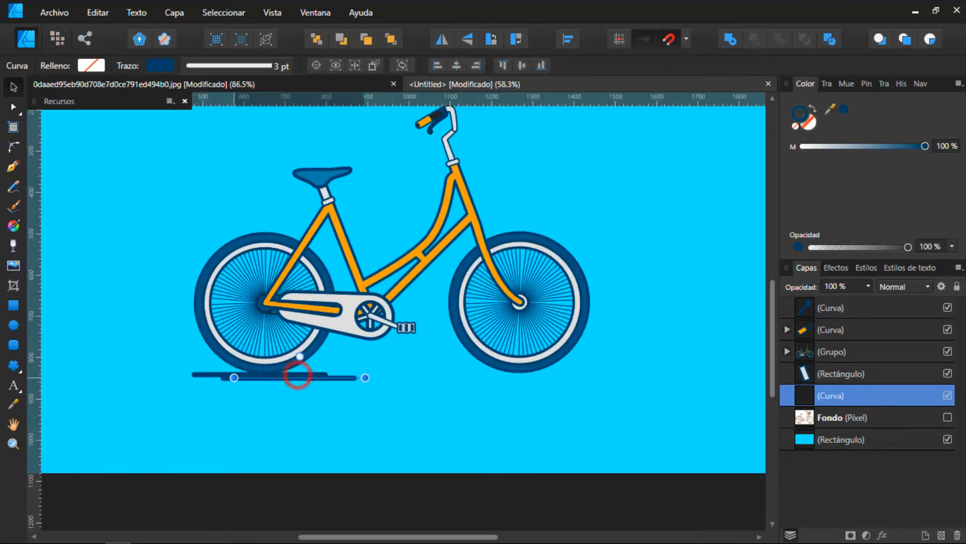
scroll(317, 380, "up", 5)
left_click_drag(298, 374, 387, 363)
key("ctrl+z")
key("ctrl+z")
key("ctrl+z")
Shorten the ground line so it ends just past the front edge of the rear wheel
scroll(410, 366, "down", 7)
left_click_drag(567, 361, 390, 361)
scroll(390, 368, "up", 5)
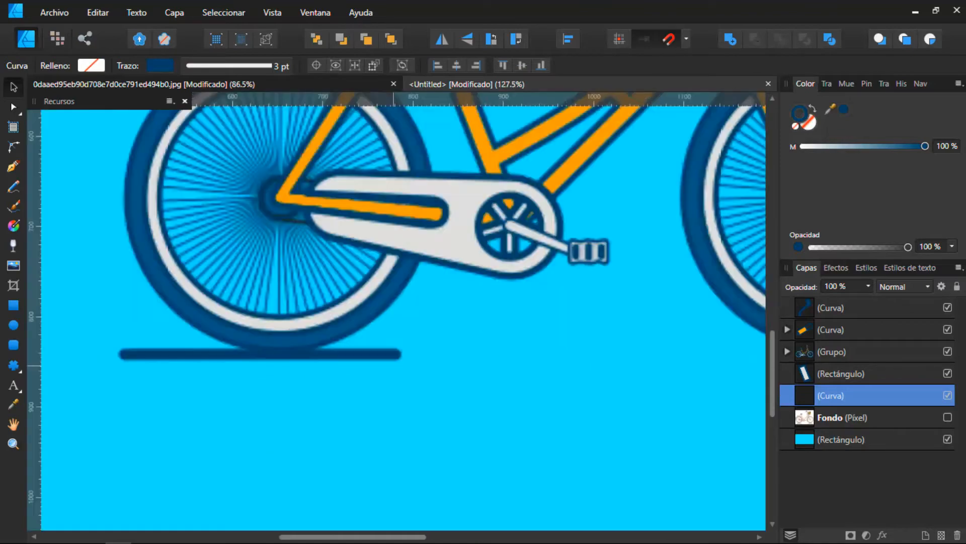
Duplicate the ground line and reduce the copy to a small dash just ahead of the rear segment
scroll(393, 365, "down", 2)
left_click_drag(186, 356, 143, 352)
scroll(365, 360, "up", 2)
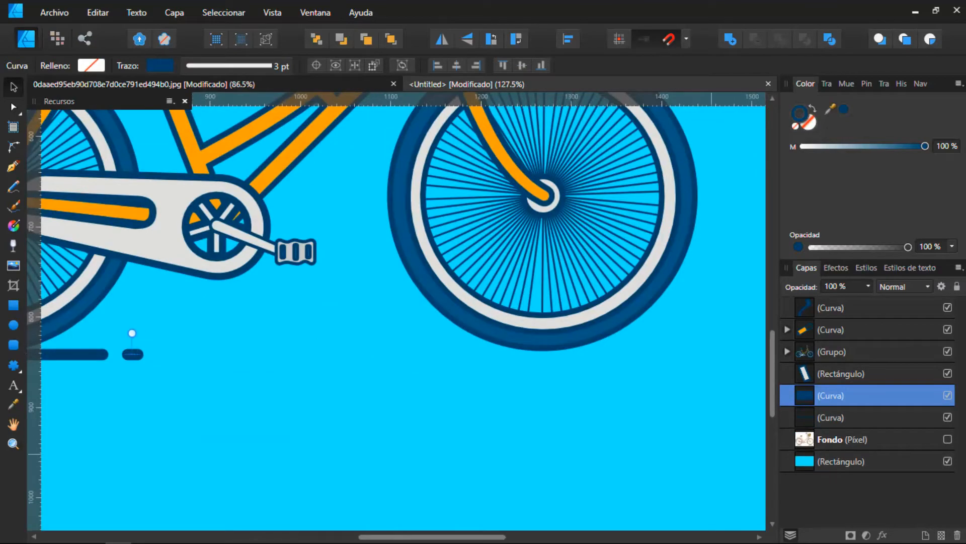
scroll(712, 453, "down", 2)
Duplicate the long ground segment, place the copy after the small dash and extend it beneath the front wheel
left_click(880, 418)
key("ctrl+j")
scroll(297, 381, "up", 3)
left_click_drag(186, 388, 599, 388)
scroll(594, 387, "down", 2)
scroll(302, 449, "down", 2)
scroll(537, 412, "up", 1)
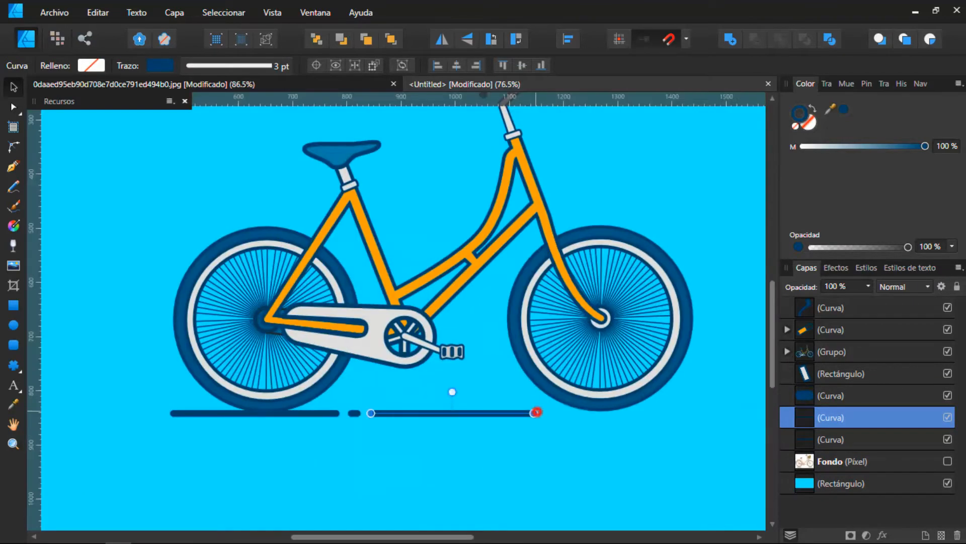
left_click_drag(537, 411, 673, 412)
Add a ground dash about 86 px long beyond the front wheel and one about 26 px long behind the rear segment
left_click_drag(674, 412, 509, 415)
key("ctrl+j")
scroll(431, 412, "down", 5)
scroll(531, 422, "up", 3)
left_click_drag(682, 403, 384, 403)
scroll(362, 405, "up", 6)
left_click_drag(467, 388, 452, 389)
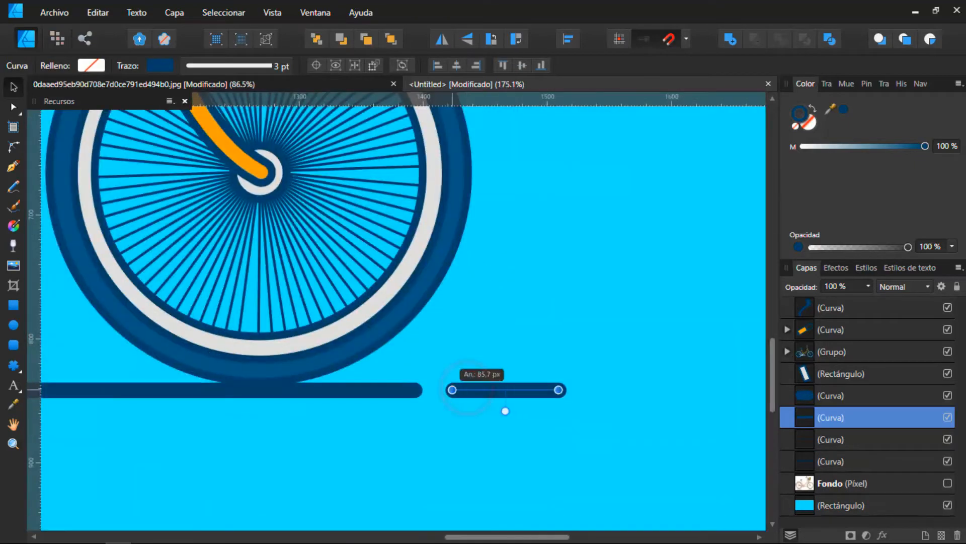
scroll(452, 390, "down", 4)
scroll(452, 390, "up", 1)
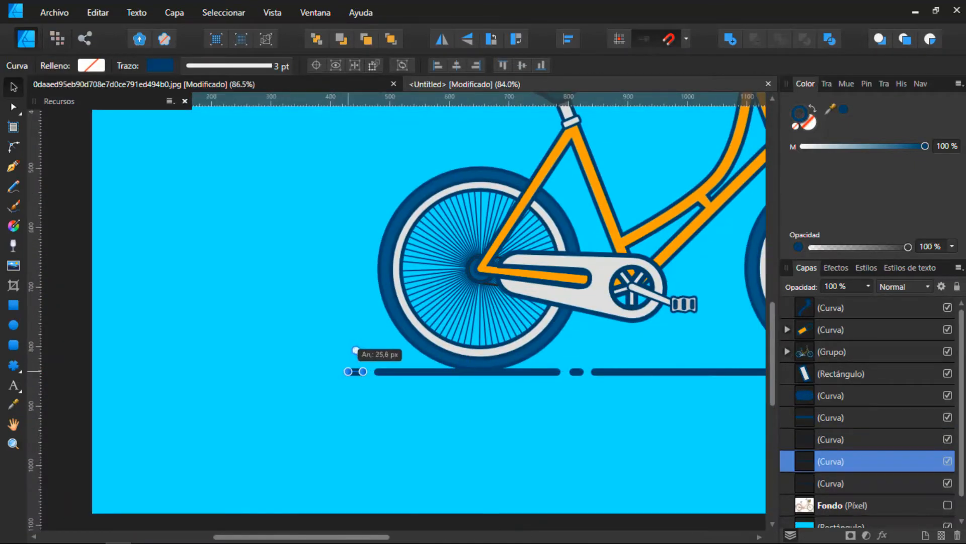
scroll(349, 371, "down", 3)
Draw a curved shadow shape with the Pen tool across the upper edge and rounded front of the chain guard
scroll(504, 310, "up", 6)
left_click(787, 351)
left_click(840, 417)
scroll(638, 409, "up", 3)
left_click(14, 166)
left_click_drag(394, 239, 437, 217)
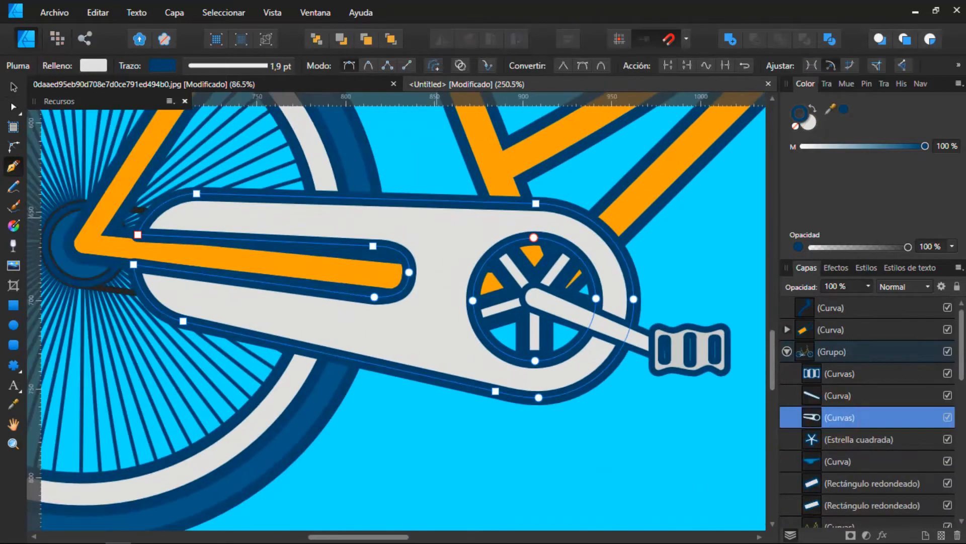
left_click_drag(561, 414, 681, 297)
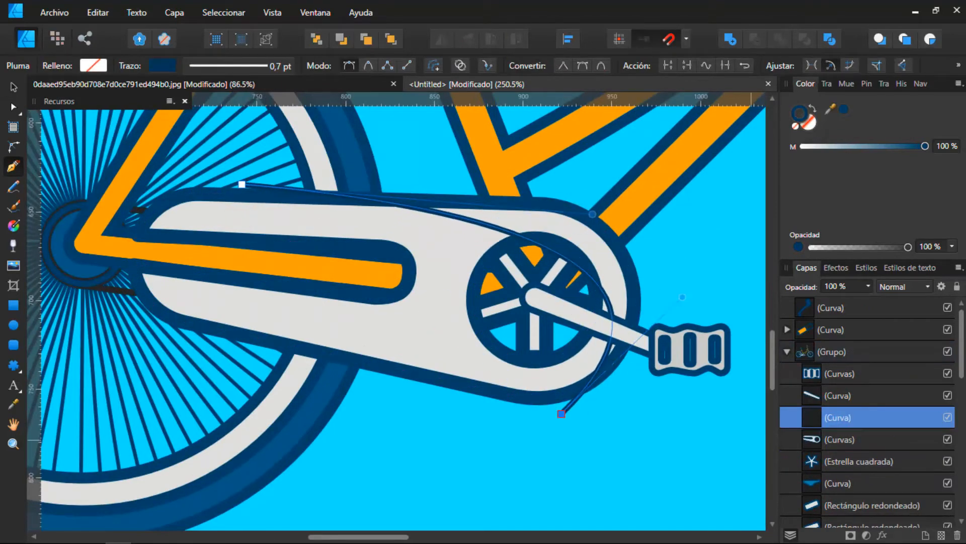
Fill the chain guard's shadow shape with black, 000000, and give it no outline
left_click(795, 126)
double_click(809, 123)
left_click(282, 393)
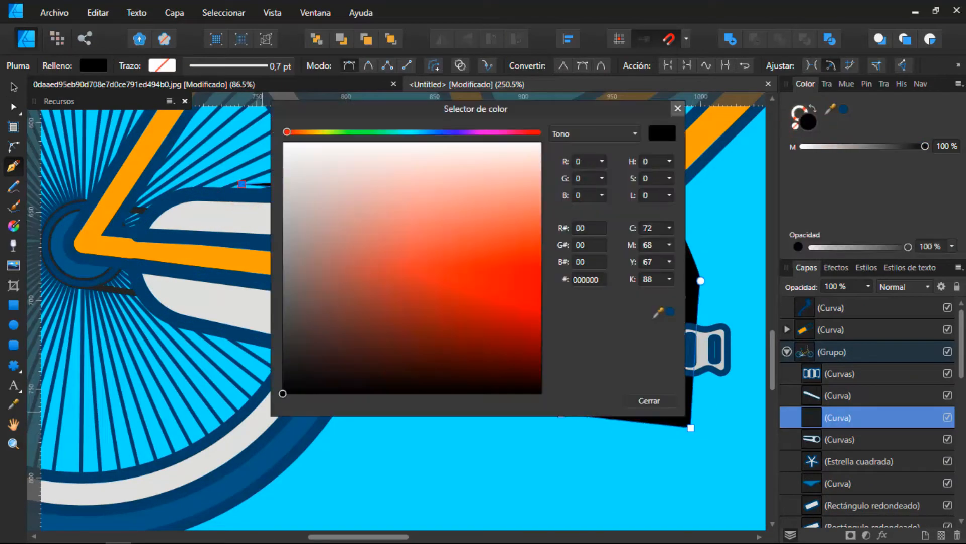
left_click(685, 109)
Set the shadow shape's opacity to 12% and nest it inside the chain guard
left_click(836, 286)
type("12")
key("Return")
left_click_drag(838, 417, 846, 440)
Move the shadow's rear node towards the chain guard's upper rear corner and reshape the curve along the upper edge
scroll(227, 168, "up", 4)
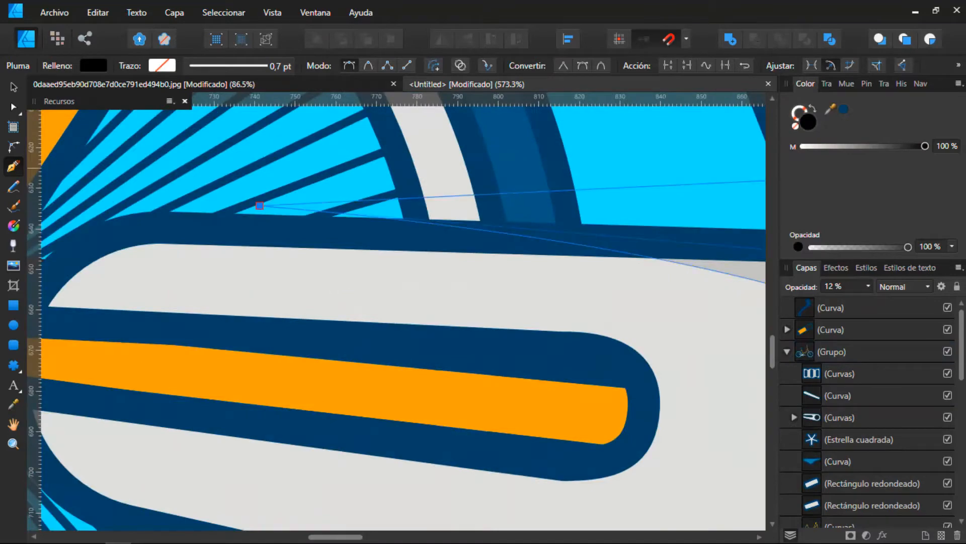
key("a")
left_click_drag(260, 206, 119, 243)
scroll(76, 224, "down", 5)
scroll(368, 286, "up", 2)
left_click_drag(320, 262, 352, 254)
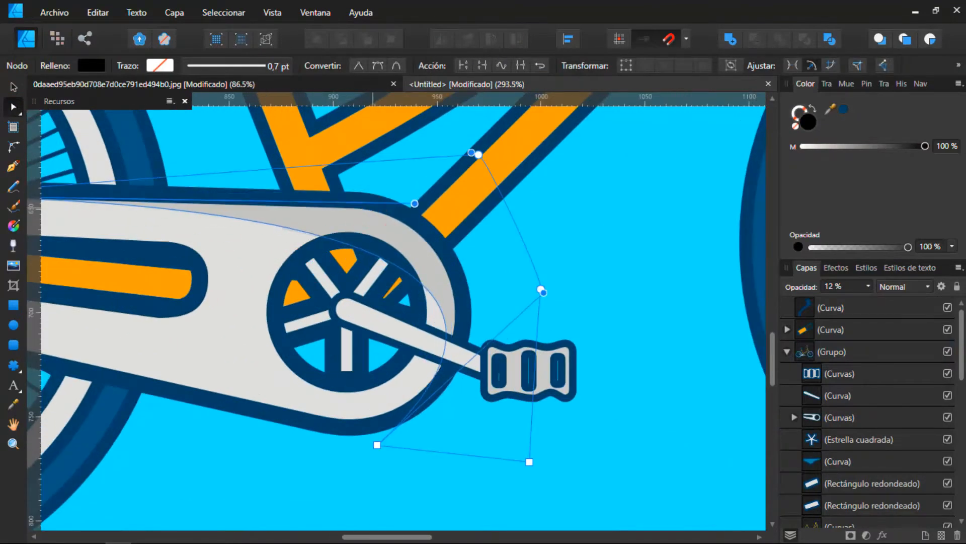
scroll(398, 312, "down", 2)
scroll(550, 240, "down", 4)
scroll(454, 302, "up", 5)
Adjust the shadow's front curve so it follows the rounded end of the chain guard around the chainring
left_click_drag(556, 306, 503, 282)
scroll(529, 202, "down", 5)
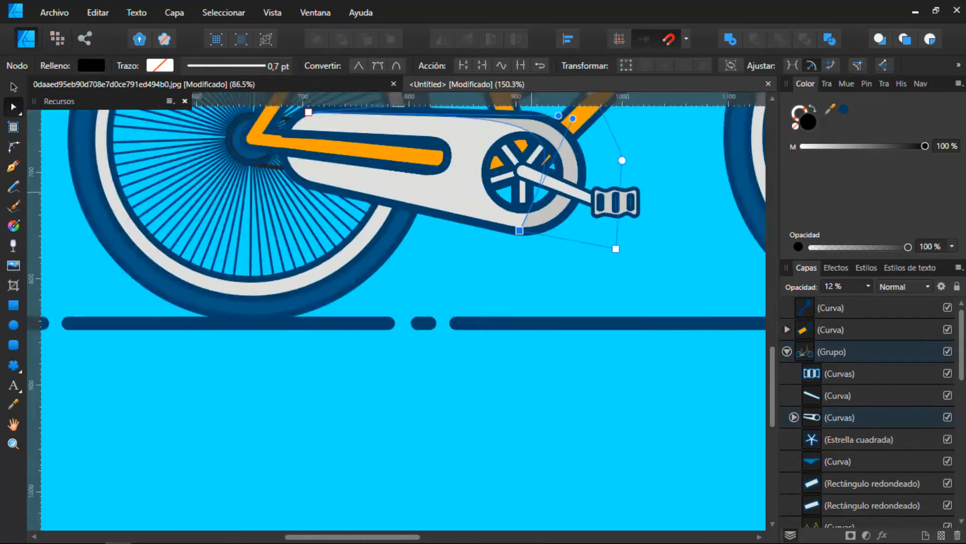
scroll(572, 122, "up", 2)
left_click_drag(584, 125, 633, 151)
scroll(664, 239, "down", 6)
left_click_drag(642, 212, 402, 283)
scroll(403, 283, "up", 2)
left_click_drag(338, 126, 347, 201)
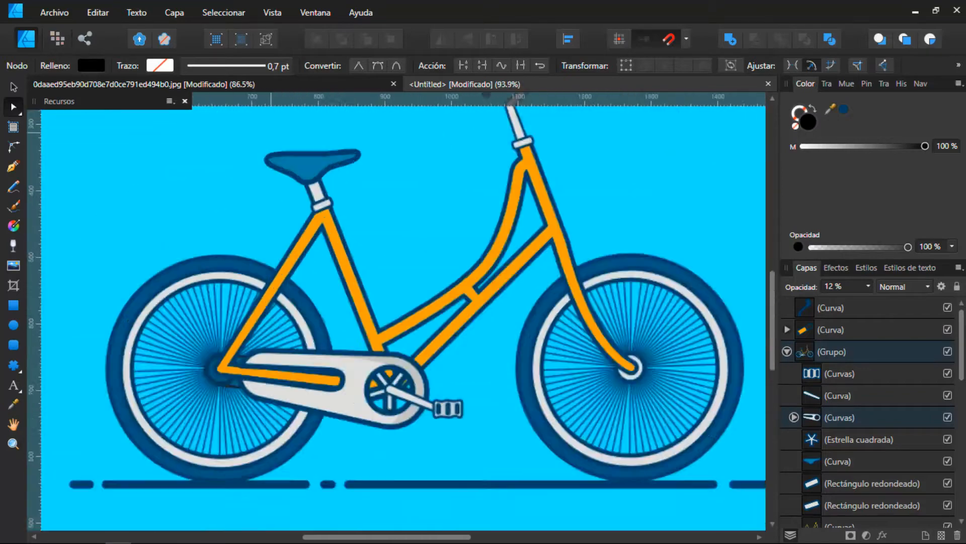
Draw a curved shadow shape with the Pen tool over the rear end of the seat post collar
scroll(346, 150, "up", 3)
scroll(838, 383, "down", 2)
left_click(838, 439)
left_click(838, 352)
scroll(287, 253, "up", 6)
key("p")
left_click(260, 233)
left_click(330, 319)
left_click_drag(292, 271, 280, 284)
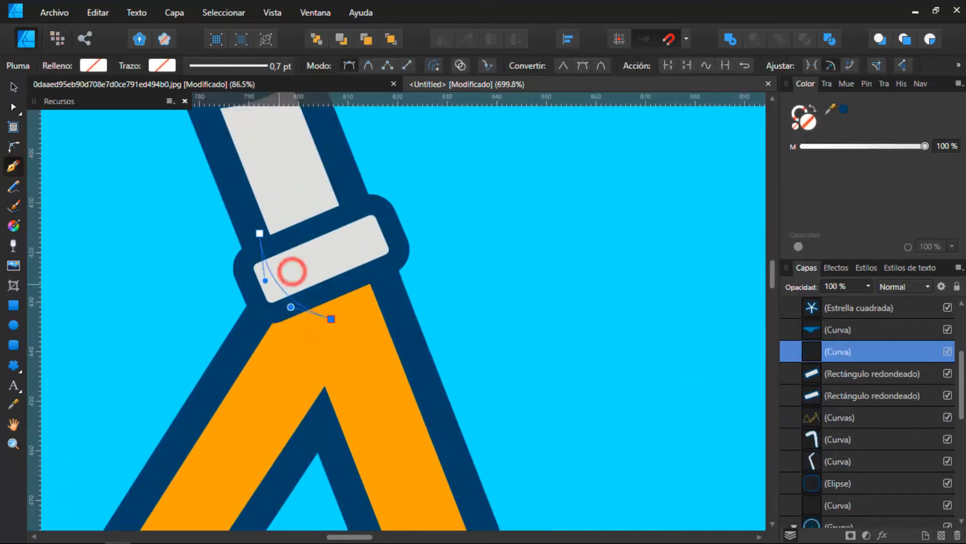
Fill the seat collar's shadow with black, set its opacity to 12% and nest it inside the collar
double_click(809, 122)
left_click(283, 392)
left_click(650, 399)
left_click(836, 287)
type("12")
left_click_drag(838, 352, 856, 374)
scroll(264, 311, "down", 8)
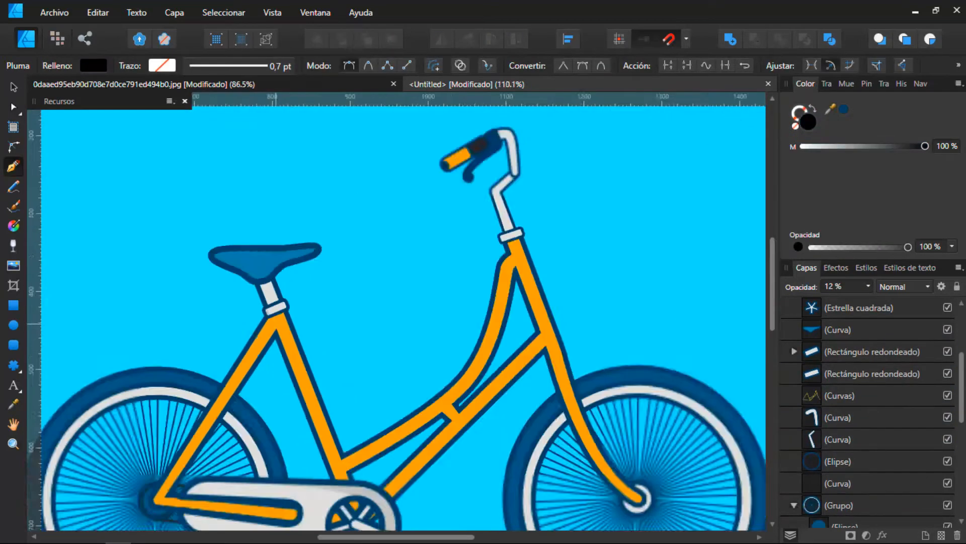
Add a black shadow at 12% opacity to the rear end of the handlebar stem's collar, nested inside it
scroll(496, 265, "up", 8)
double_click(808, 121)
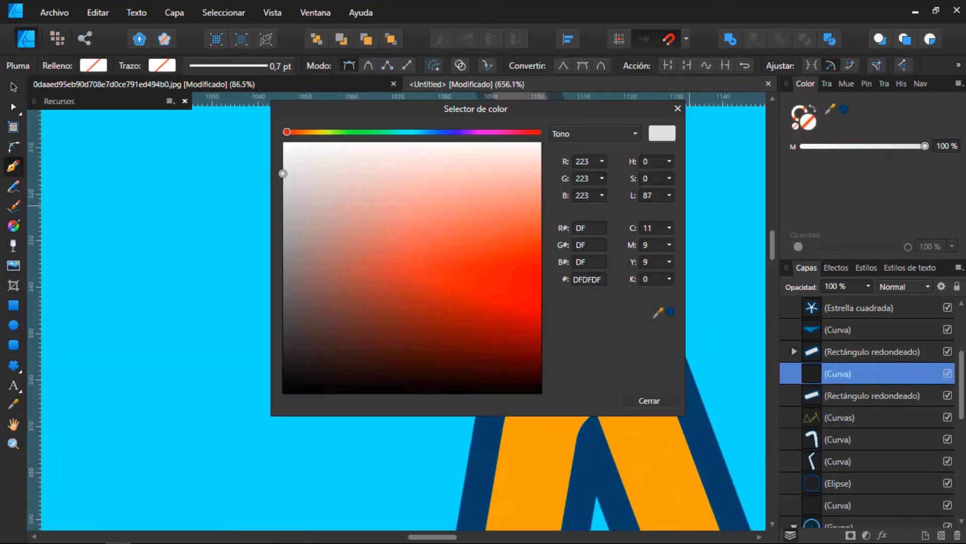
left_click(282, 391)
left_click(649, 399)
left_click(835, 287)
type("12")
left_click(869, 375)
left_click_drag(869, 375, 873, 396)
scroll(647, 279, "down", 8)
scroll(455, 301, "up", 5)
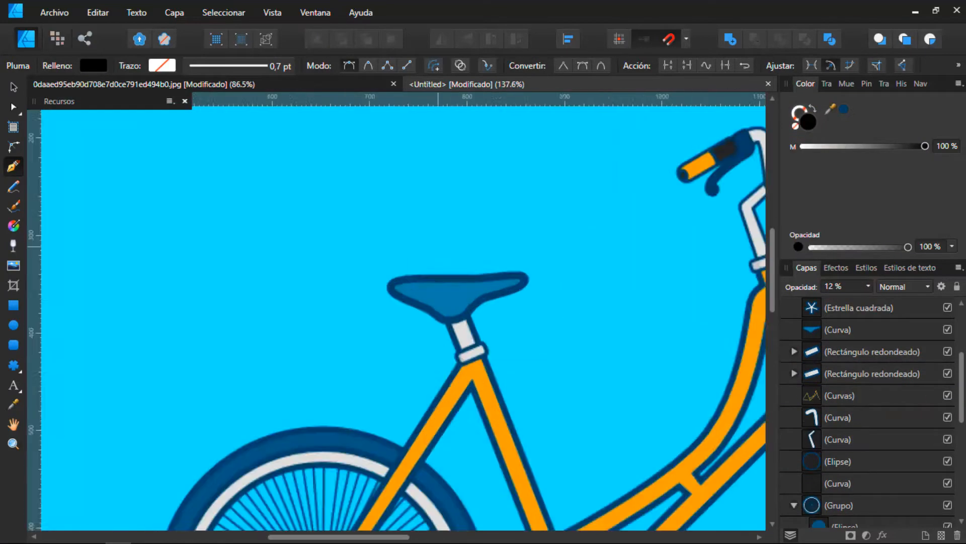
Draw a shadow shape with the Pen tool over the saddle's rear and underside, filled black at 12% opacity
left_click(455, 301, "ctrl")
left_click(357, 243)
double_click(809, 122)
left_click(283, 393)
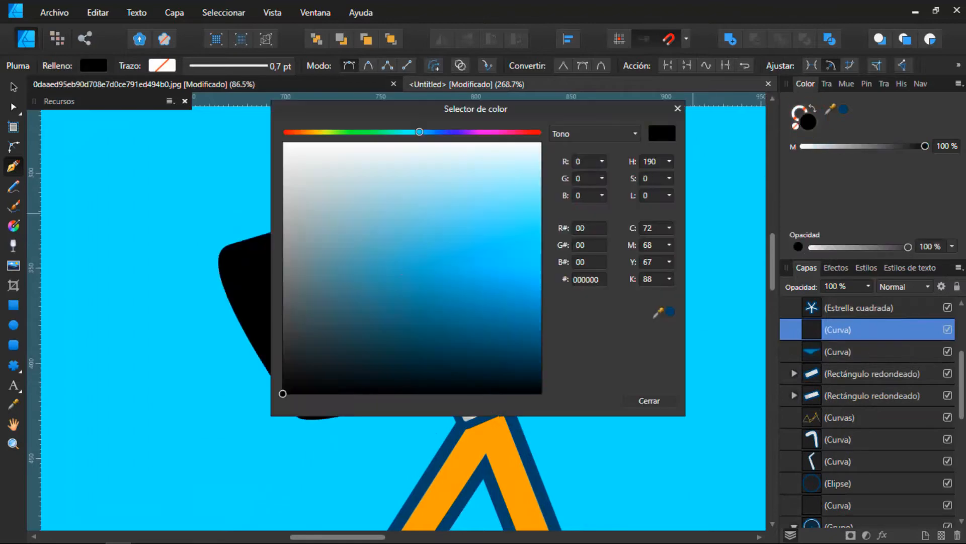
left_click(649, 399)
left_click(836, 286)
type("12")
Refine the curve of the saddle's shadow and nest the shadow inside the saddle shape
scroll(456, 281, "down", 1)
left_click(14, 147)
scroll(451, 340, "up", 2)
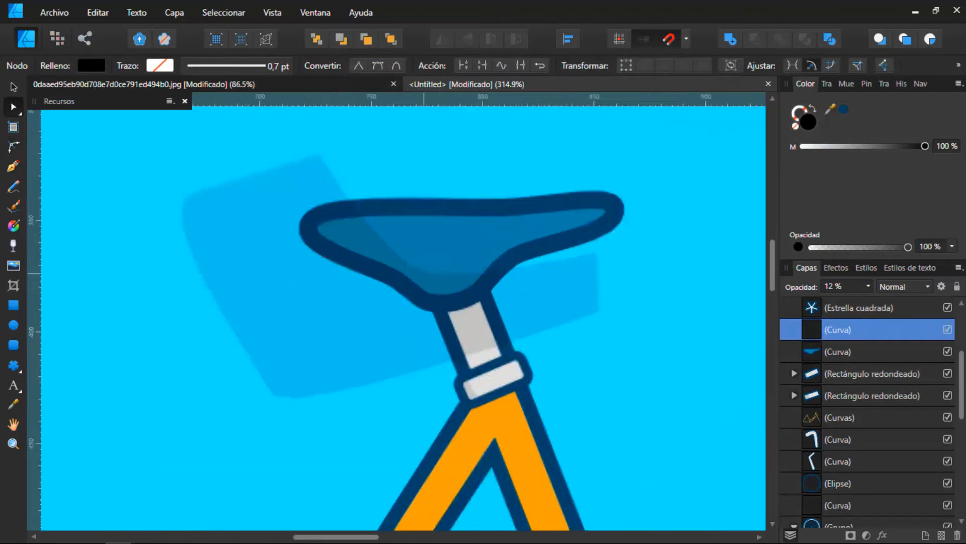
left_click_drag(311, 189, 294, 188)
left_click_drag(428, 271, 441, 268)
left_click_drag(850, 329, 850, 352)
scroll(458, 222, "down", 8)
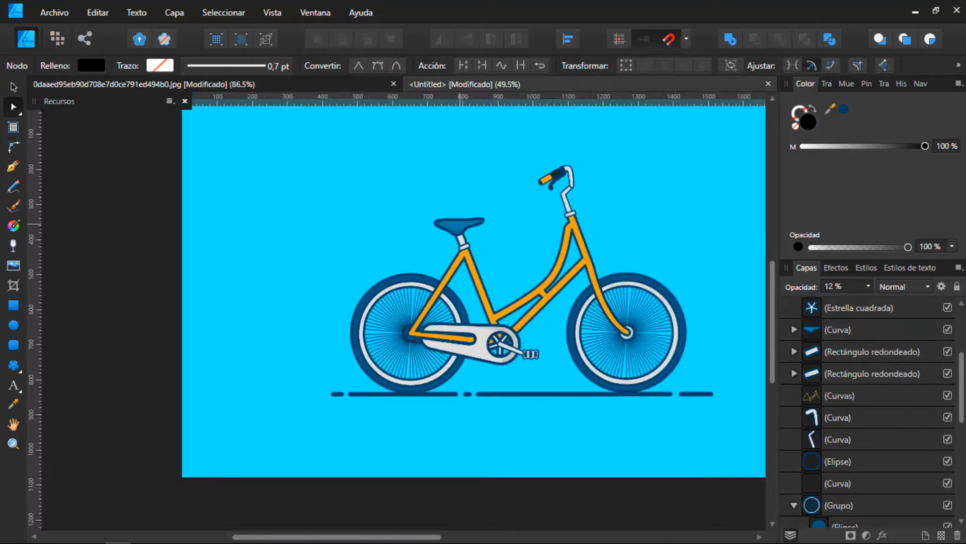
Start a Pen highlight on the handlebar's upper bend with a white outline and no fill
scroll(553, 225, "up", 4)
scroll(328, 254, "up", 8)
left_click(817, 422)
scroll(691, 356, "down", 5)
scroll(584, 146, "up", 7)
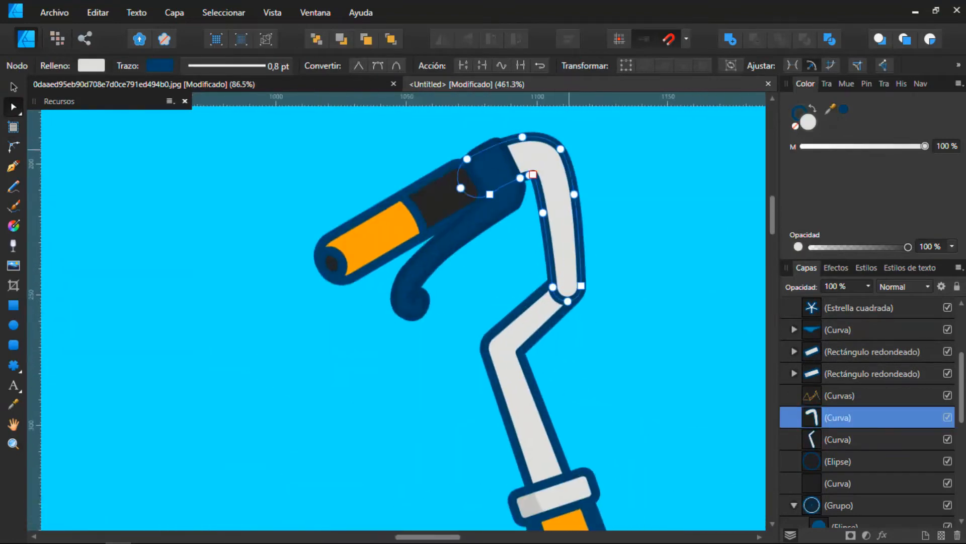
left_click(13, 166)
left_click(466, 157)
left_click(839, 147)
double_click(808, 123)
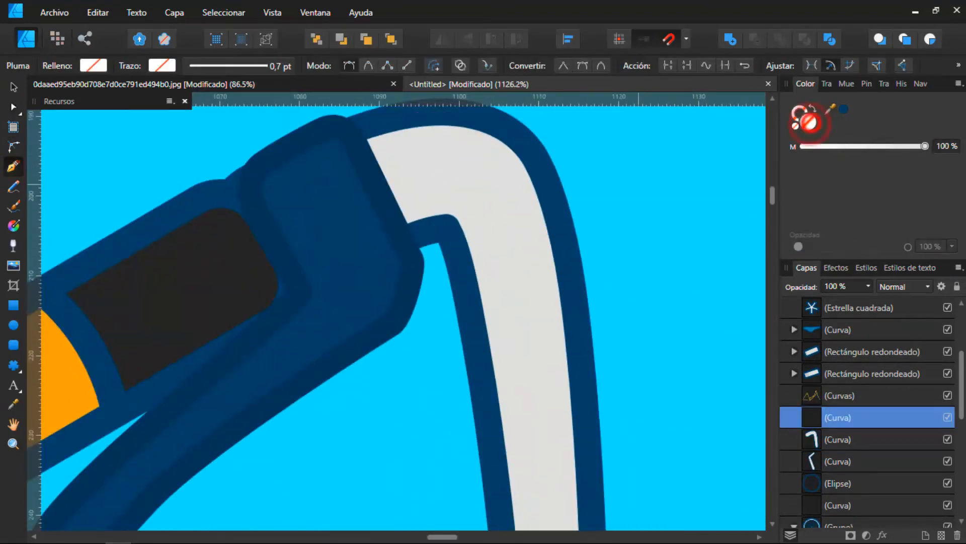
left_click(660, 399)
double_click(801, 111)
left_click(661, 399)
Curve the white highlight around the handlebar's bend and finish the path
scroll(547, 178, "up", 2)
left_click_drag(536, 331, 510, 268)
scroll(541, 196, "down", 12)
left_click(399, 335)
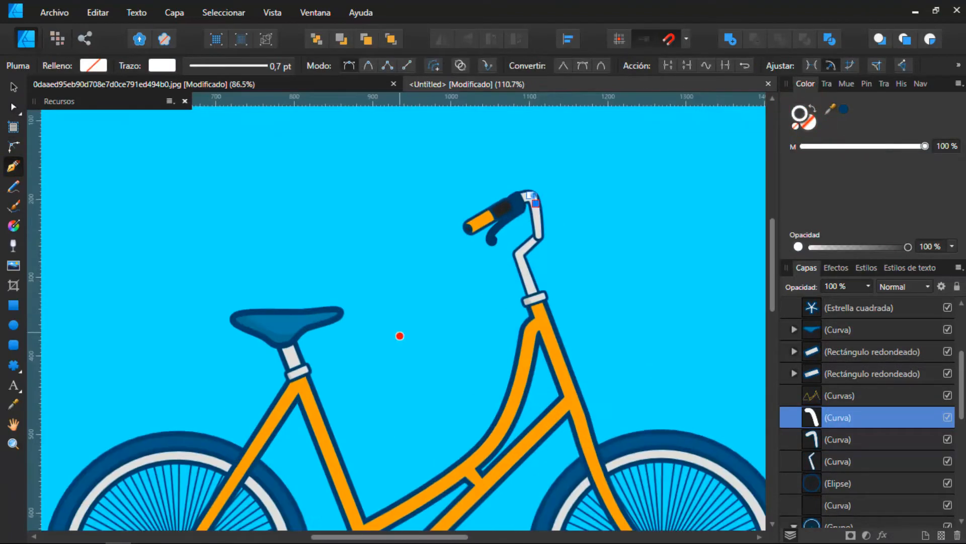
scroll(553, 288, "up", 7)
key("Escape")
scroll(862, 432, "down", 2)
Draw a white highlight line along the straight lower section of the handlebar stem
left_click(862, 433)
scroll(433, 218, "up", 1)
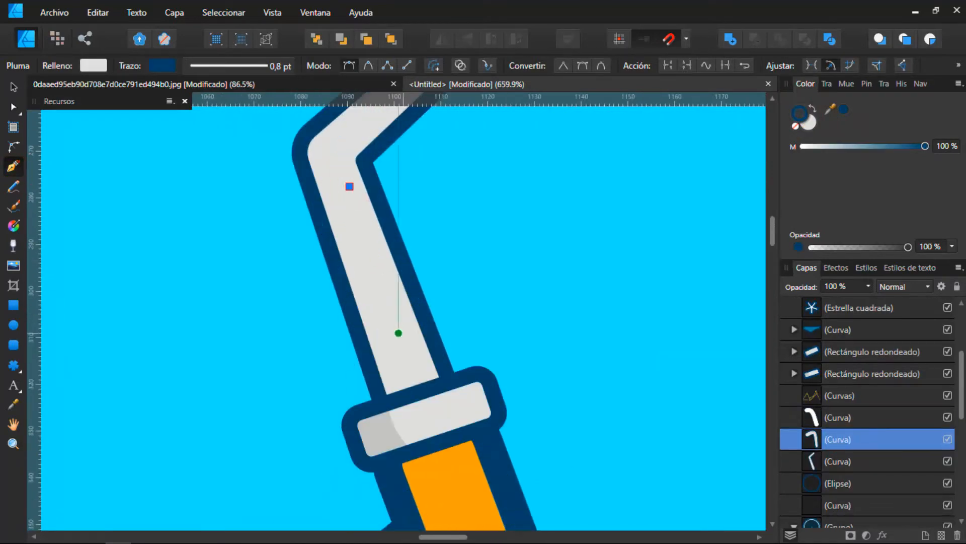
left_click(400, 333)
scroll(402, 337, "up", 2)
left_click_drag(401, 326, 374, 237)
left_click_drag(374, 237, 370, 346)
Add a short white dash below the stem's highlight line and align it with the tube
left_click(390, 380)
scroll(391, 384, "up", 2)
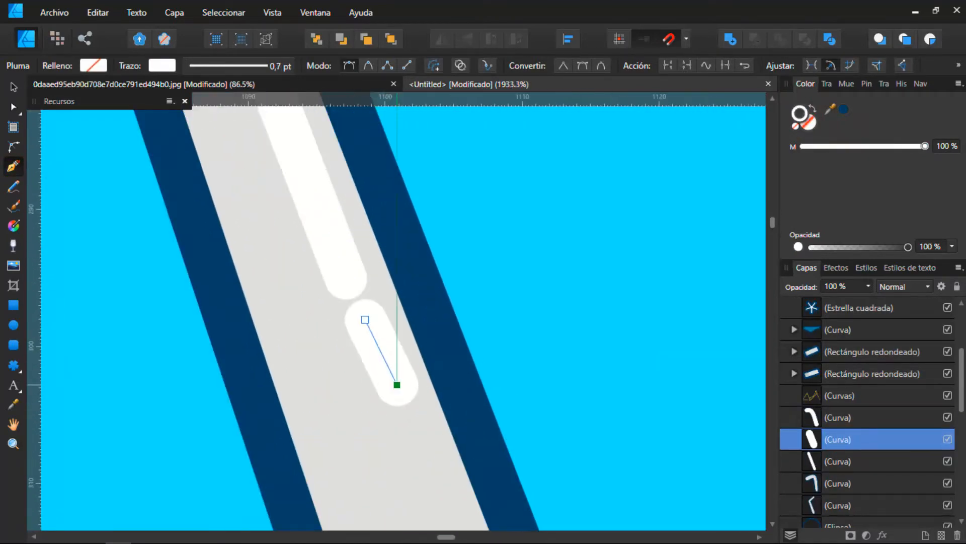
left_click_drag(397, 384, 389, 390)
scroll(398, 387, "down", 2)
scroll(390, 361, "up", 3)
left_click_drag(373, 308, 383, 332)
scroll(397, 372, "down", 13)
Draw a long white highlight along the front edge of the orange head tube with a short dash below it
scroll(415, 452, "up", 7)
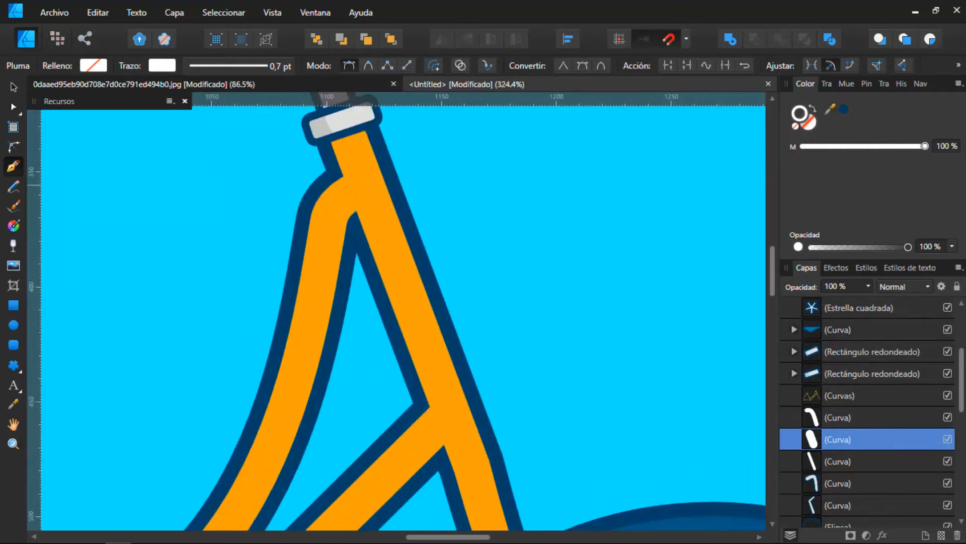
left_click(392, 239, "ctrl")
left_click(372, 177)
left_click(411, 280)
scroll(403, 272, "up", 3)
left_click_drag(398, 202, 387, 316)
key("v")
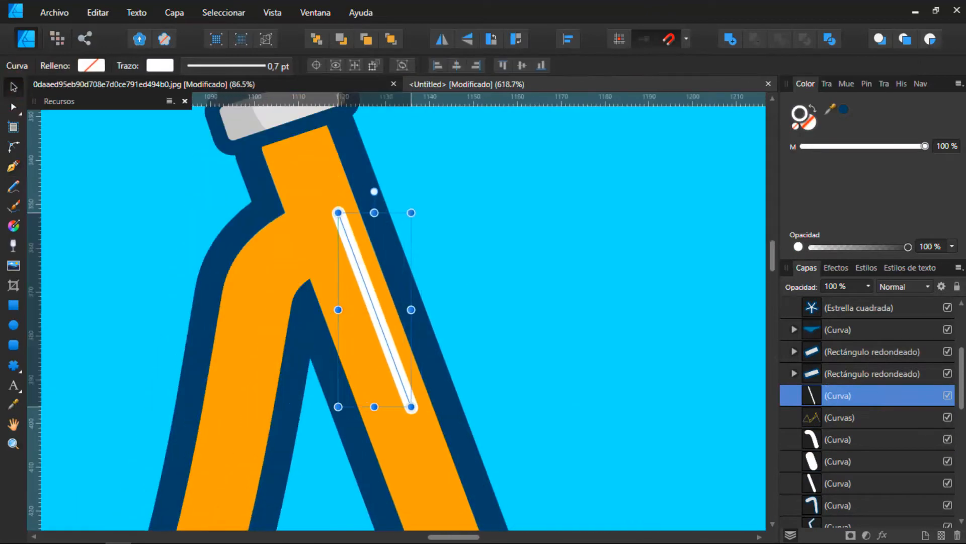
scroll(375, 212, "down", 5)
scroll(388, 302, "up", 4)
scroll(433, 359, "down", 11)
left_click(459, 248)
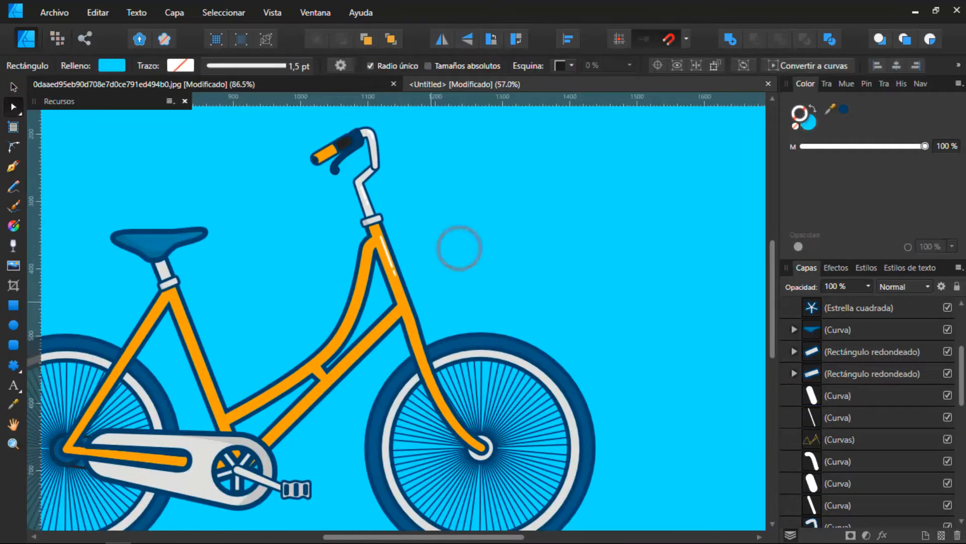
Draw a short curved white highlight on the orange front fork where it crosses the wheel's spokes
scroll(457, 433, "up", 9)
left_click(13, 166)
left_click(425, 322)
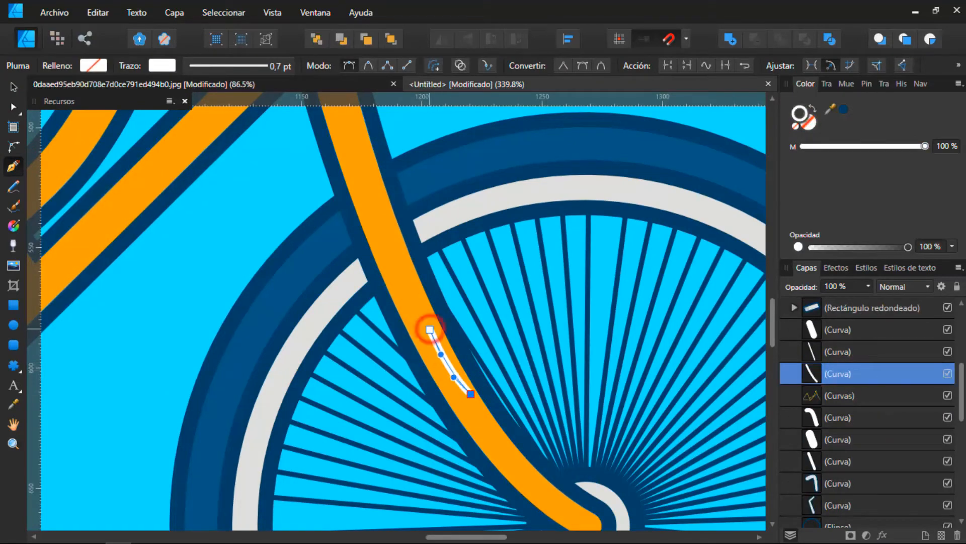
scroll(454, 377, "down", 4)
scroll(466, 423, "up", 9)
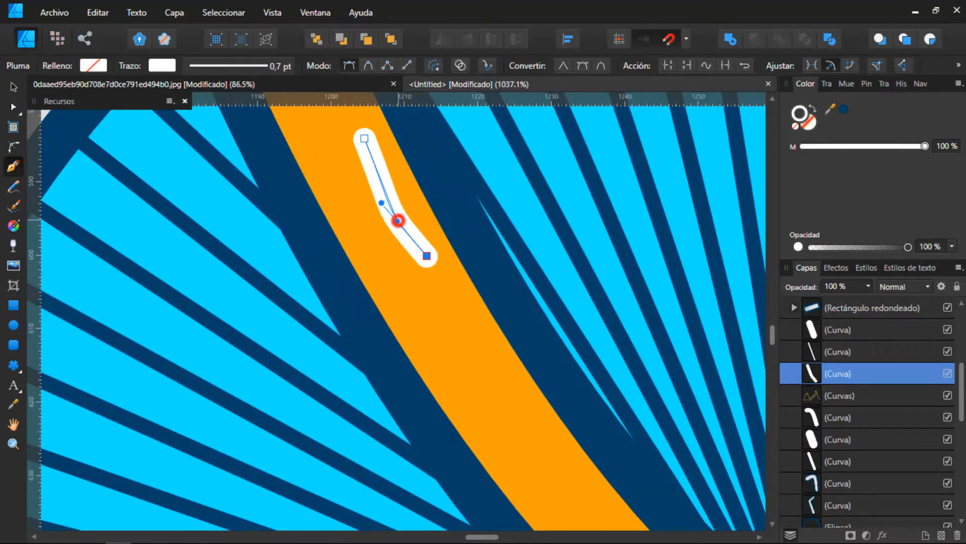
Rotate the curved white highlight on the front fork slightly so it follows the tube
key("v")
scroll(398, 201, "down", 10)
scroll(413, 302, "up", 7)
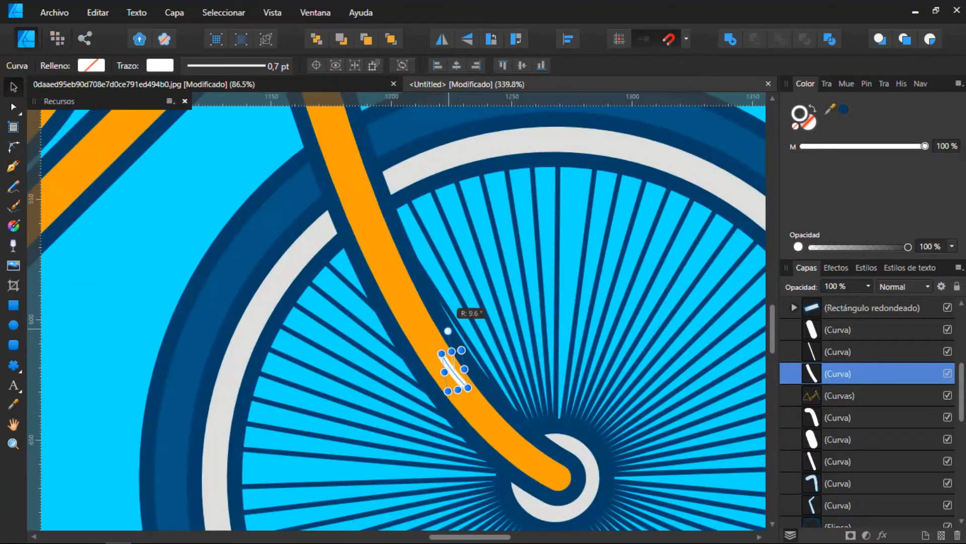
left_click_drag(448, 330, 446, 331)
Draw a small dark blue circle without an outline on the fork's lower end at the front wheel hub
scroll(503, 402, "up", 3)
left_click(503, 313)
left_click(13, 325)
scroll(512, 328, "up", 5)
left_click_drag(481, 282, 527, 325)
key("d")
left_click_drag(831, 109, 650, 309)
left_click(795, 126)
scroll(449, 273, "up", 2)
mouse_move(568, 360)
left_mouse_down()
mouse_move(628, 418)
mouse_move(551, 326)
left_mouse_up()
Select the orange frame and outline a shadow shape along the inner edge of its curved tube below the head tube
left_click(14, 88)
scroll(551, 327, "down", 17)
scroll(392, 314, "up", 1)
scroll(365, 322, "up", 2)
left_click(367, 322)
key("p")
scroll(433, 176, "up", 5)
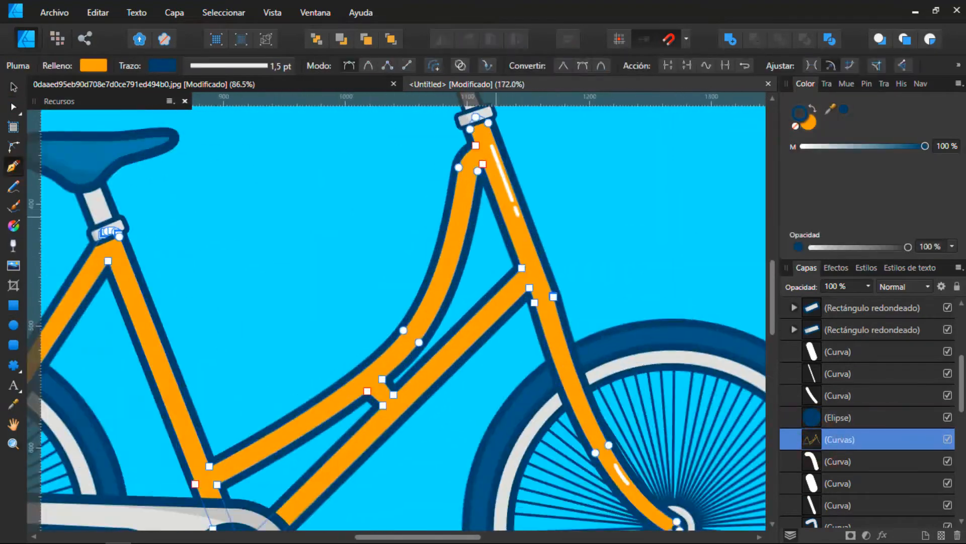
scroll(402, 312, "up", 3)
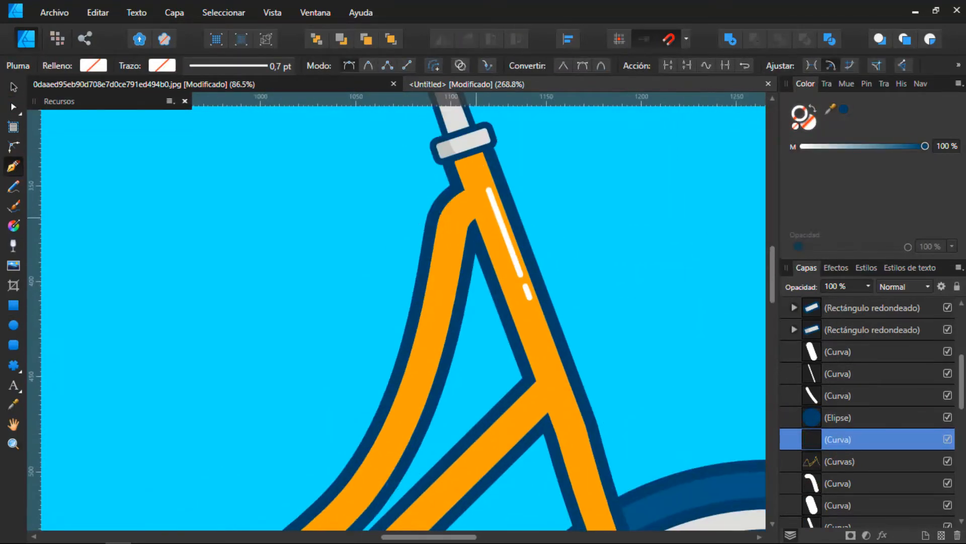
scroll(423, 376, "down", 3)
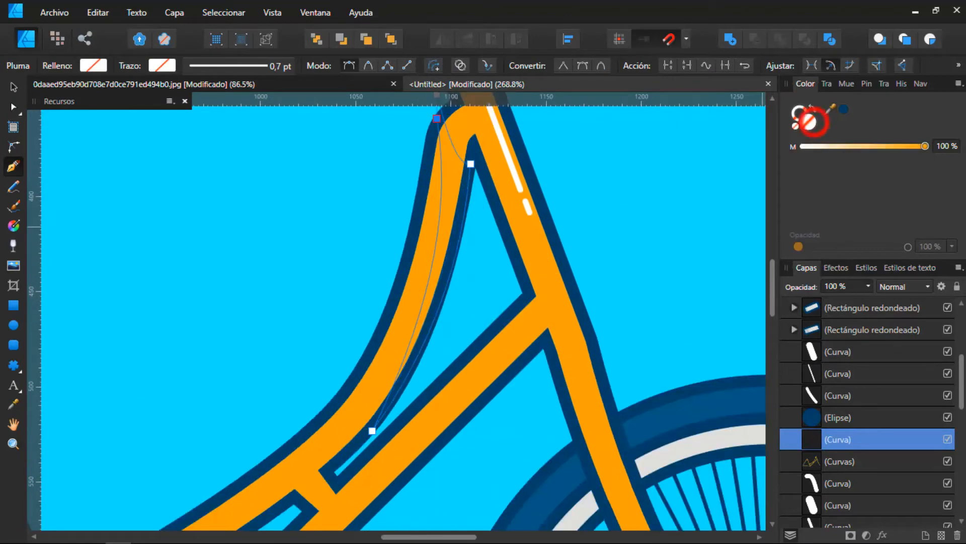
Fill the curved tube's shadow shape with black at 12% opacity and clip it inside the frame
double_click(814, 123)
left_click(664, 400)
left_click_drag(868, 447, 868, 449)
Reshape the nodes and handles of the curved tube's shadow so it follows the tube's inner edge
scroll(445, 206, "up", 4)
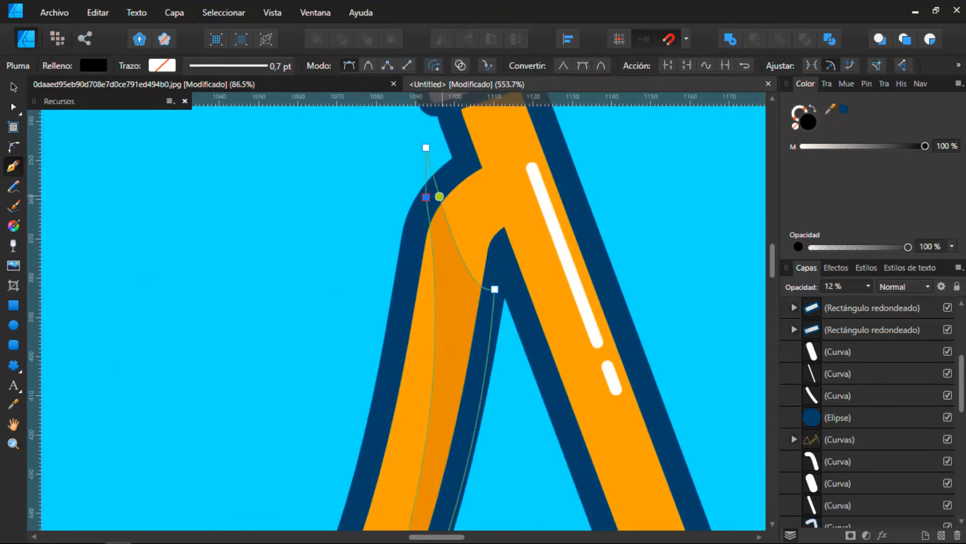
scroll(434, 242, "down", 4)
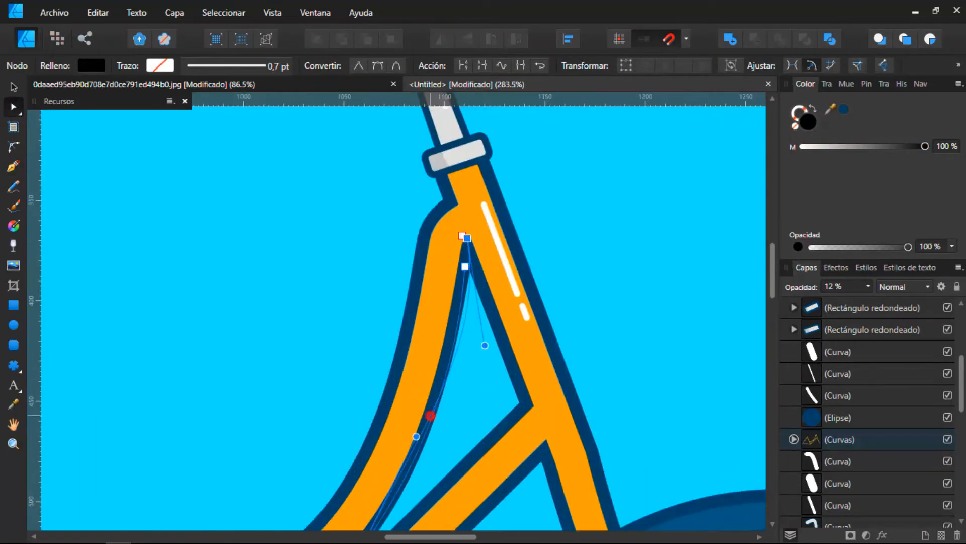
left_click_drag(476, 321, 445, 325)
scroll(447, 325, "down", 4)
scroll(412, 422, "up", 5)
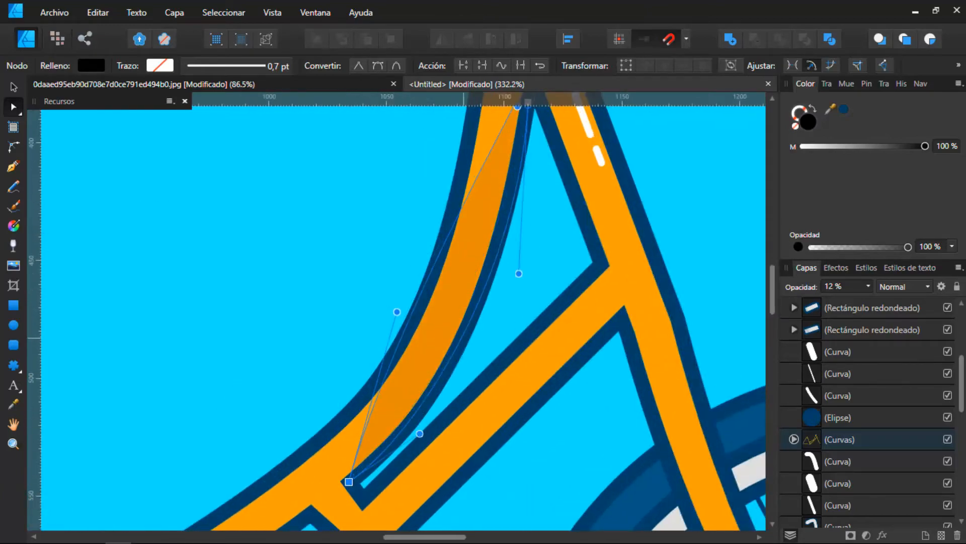
left_click_drag(365, 413, 370, 440)
scroll(404, 252, "down", 3)
scroll(403, 441, "up", 4)
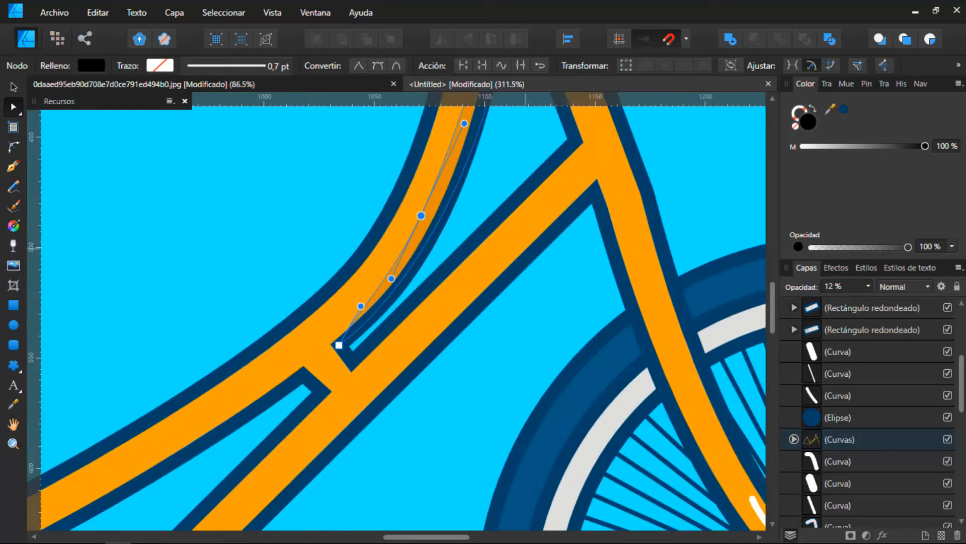
scroll(589, 322, "down", 4)
scroll(285, 205, "up", 2)
scroll(272, 166, "down", 2)
scroll(297, 217, "up", 1)
Outline a closed shadow shape with the Pen tool along the rear edge of the seat tube, down to the chain guard
key("p")
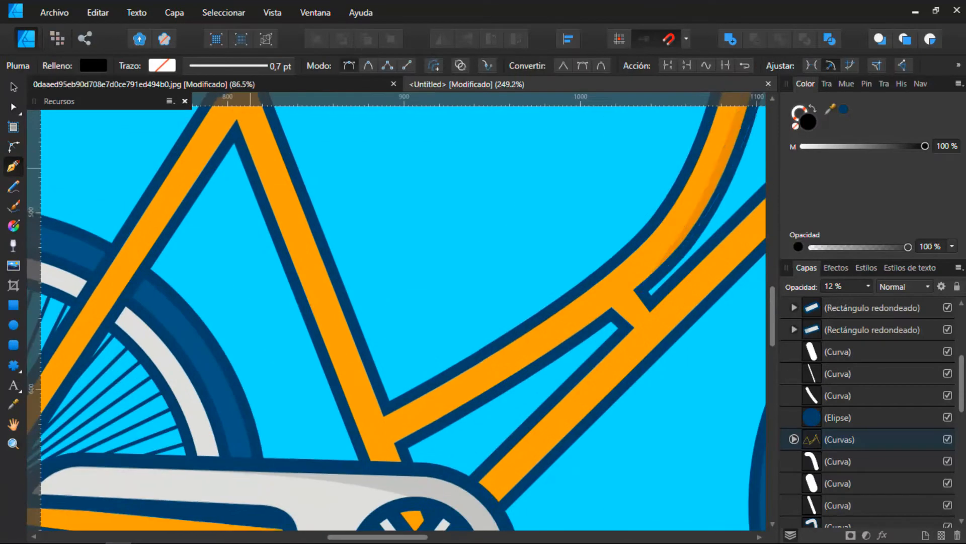
scroll(400, 474, "down", 2)
scroll(405, 477, "up", 3)
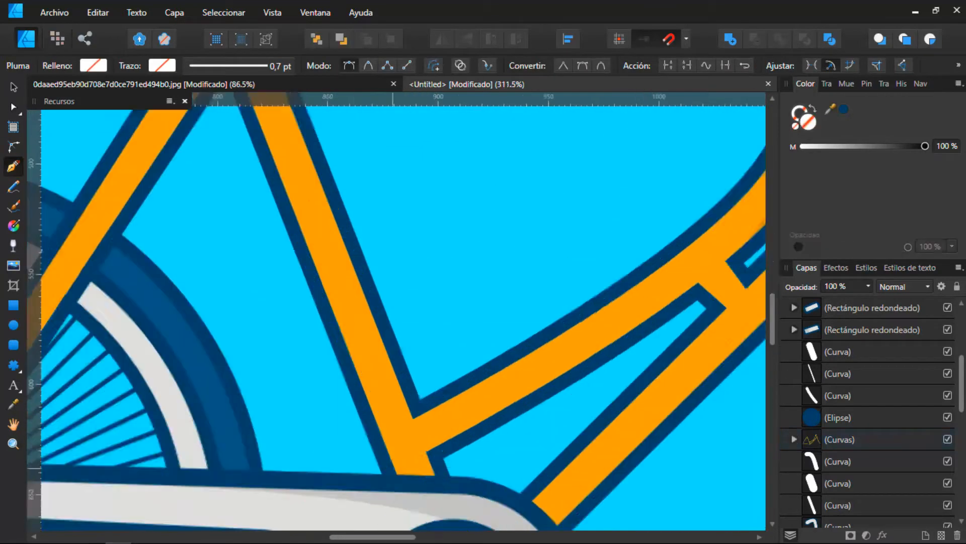
left_click_drag(387, 456, 413, 521)
scroll(382, 443, "down", 2)
scroll(322, 226, "up", 2)
left_click(232, 172)
scroll(282, 222, "down", 1)
scroll(252, 202, "up", 1)
left_click(275, 243)
scroll(353, 403, "down", 2)
left_click(315, 386)
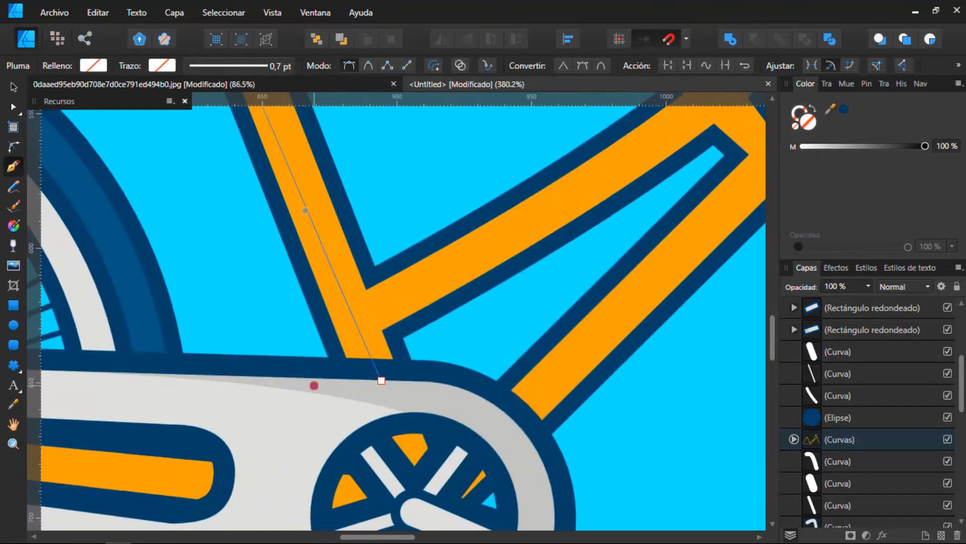
left_click(120, 350)
left_click(142, 164)
Fill the seat tube's shadow shape with black and set its opacity to 12%
scroll(217, 262, "down", 9)
double_click(808, 122)
left_click(641, 401)
left_click(844, 285)
type("12")
key("Return")
scroll(187, 312, "up", 7)
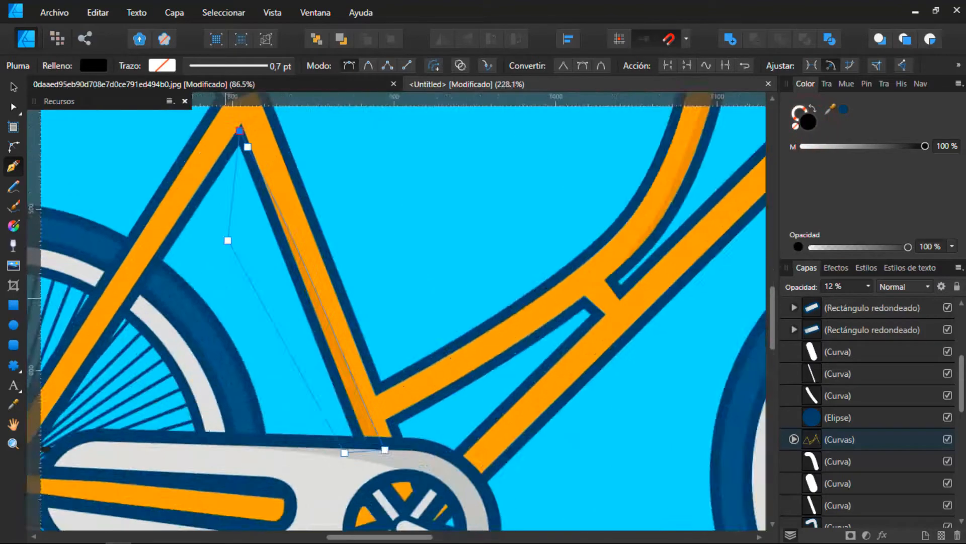
Outline a closed shadow shape along the outer edge of the rear stay, from below the seat to the rear hub
scroll(403, 161, "down", 1)
scroll(243, 242, "down", 1)
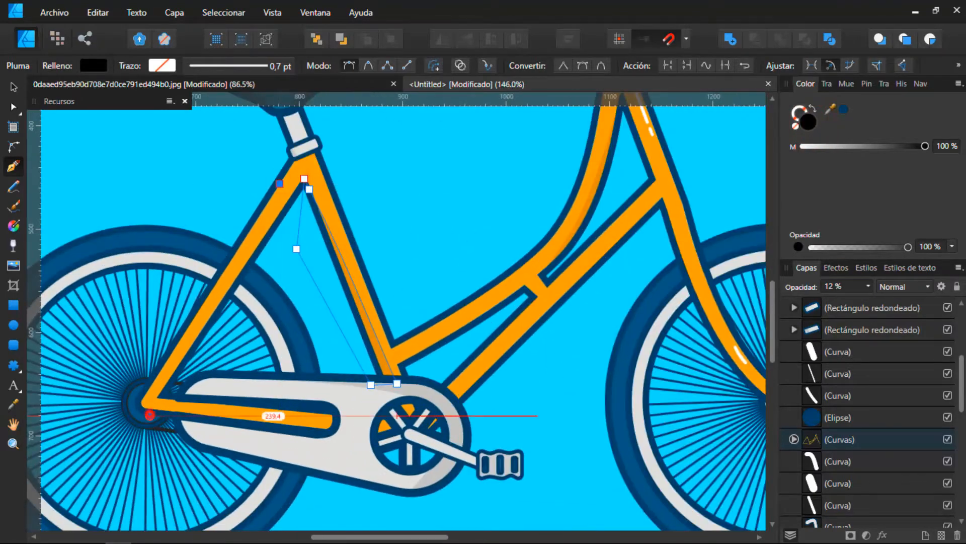
left_click(150, 414)
scroll(149, 415, "up", 3)
left_click(82, 376)
scroll(179, 277, "up", 4)
left_click(179, 276)
left_click(435, 209)
scroll(464, 225, "down", 4)
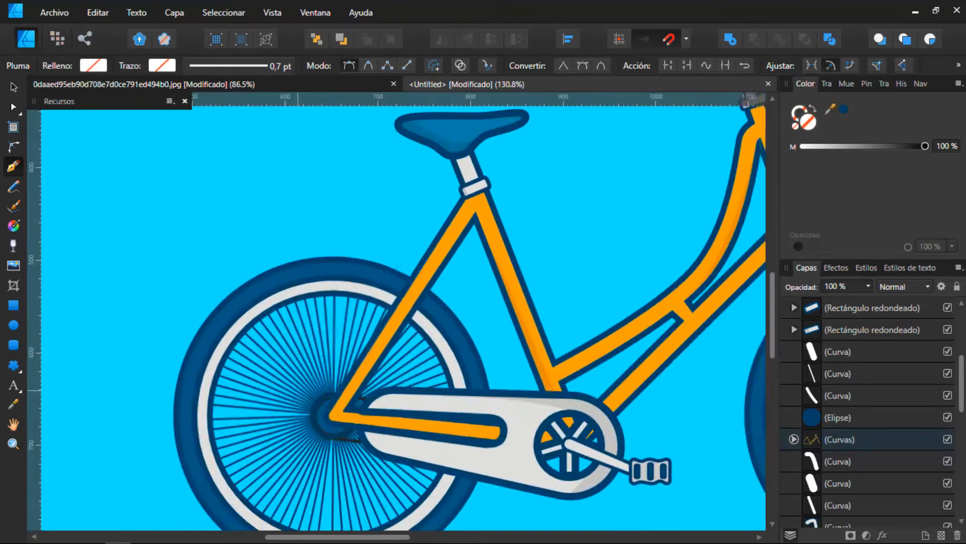
Fill the rear stay's shadow shape with black and set its opacity to 12%
double_click(809, 121)
left_click(648, 401)
left_click(842, 287)
type("12")
key("Return")
scroll(359, 376, "down", 4)
scroll(665, 455, "up", 3)
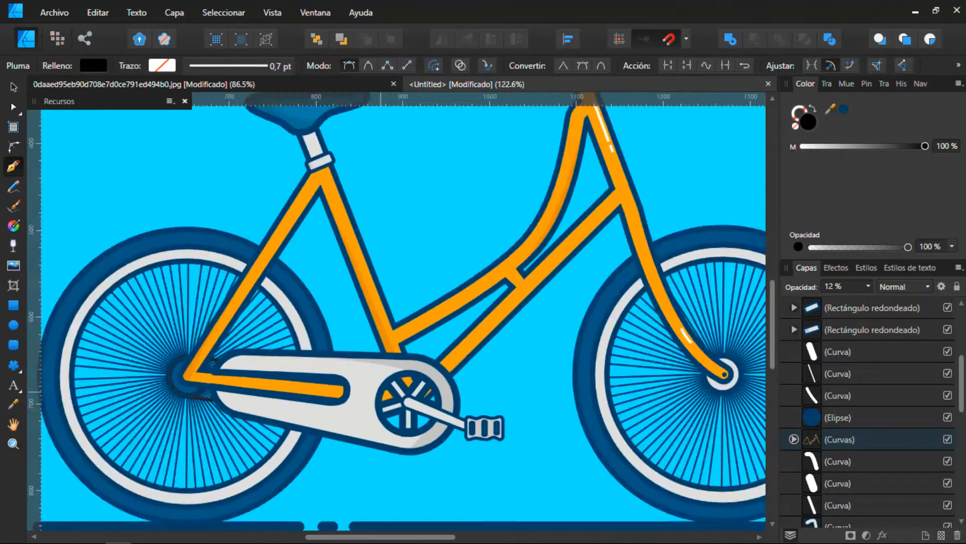
Select the light grey chain guard and outline a curved shadow shape over its upper edge and rear end
scroll(390, 387, "up", 5)
scroll(845, 440, "down", 3)
left_click(13, 87)
left_click(427, 346)
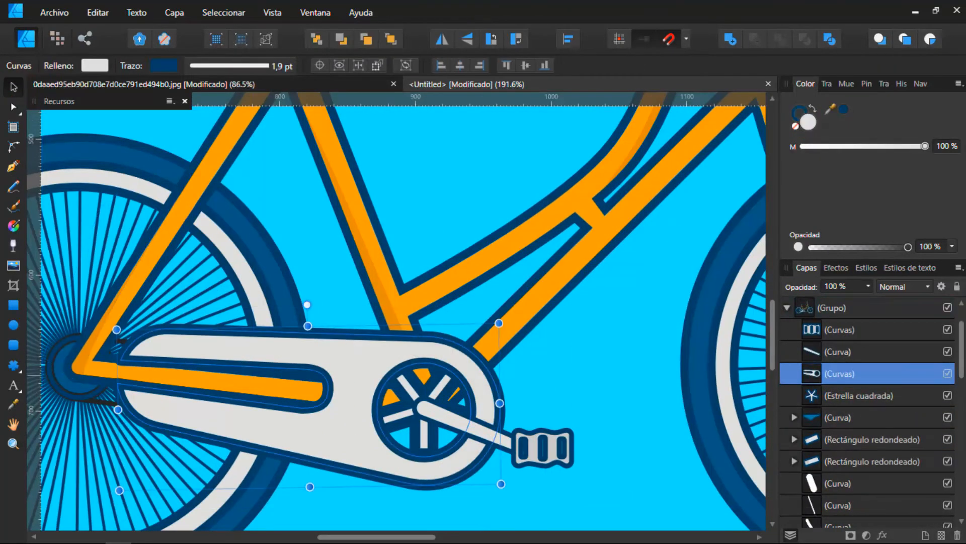
key("p")
left_click(434, 328)
left_click_drag(304, 414, 216, 473)
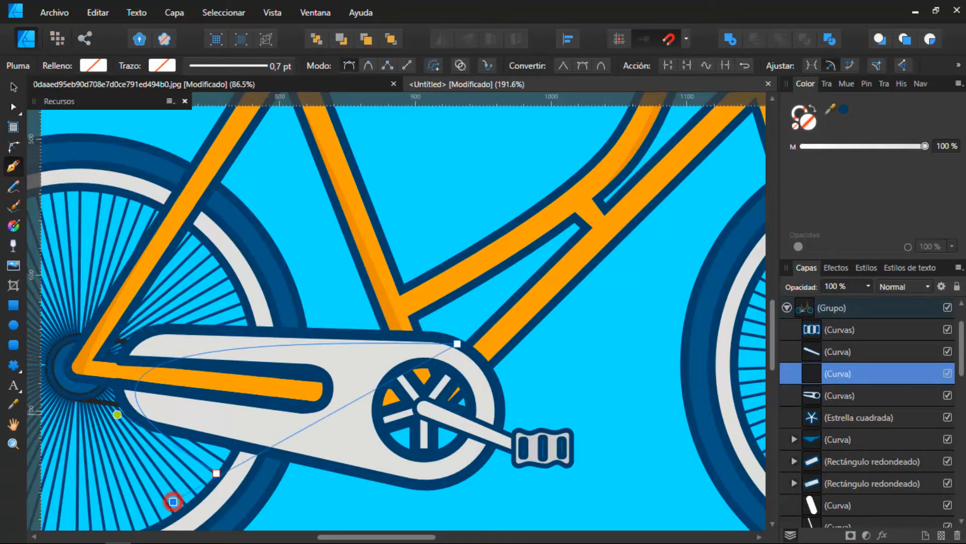
Fill the chain guard's shadow shape with black at 12% opacity and clip it inside the guard
double_click(809, 122)
left_click_drag(297, 377, 281, 393)
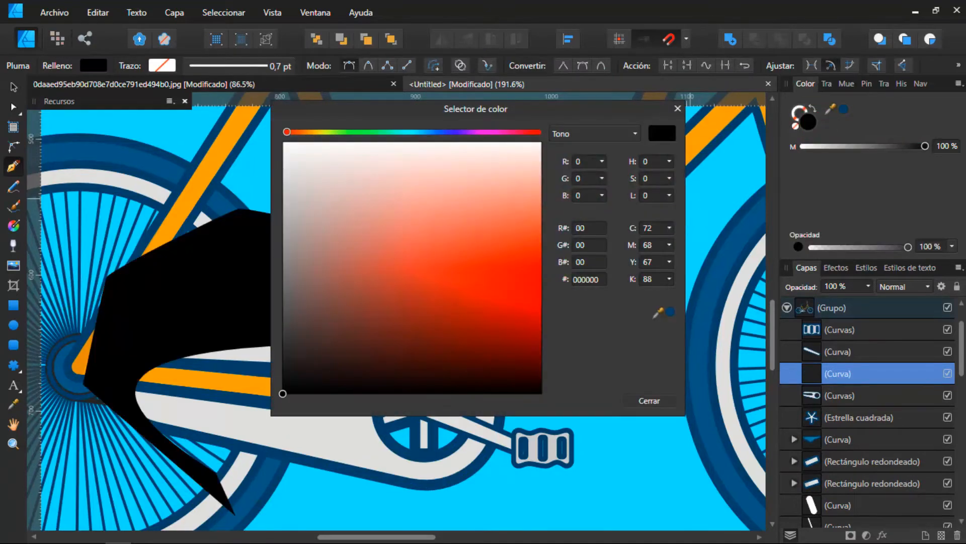
left_click(648, 400)
left_click(842, 287)
type("12")
key("Return")
left_click_drag(867, 374, 866, 403)
scroll(579, 402, "down", 2)
scroll(241, 403, "up", 5)
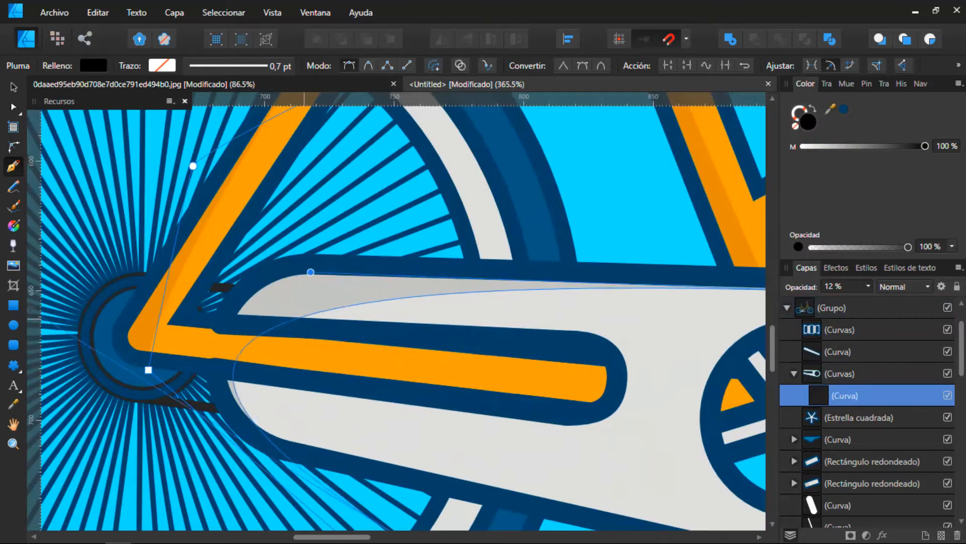
Outline a curved shadow shape over the lower edge and hub end of the crank arm
scroll(157, 224, "down", 3)
scroll(333, 266, "down", 5)
scroll(380, 280, "up", 8)
left_click(415, 330, "ctrl")
scroll(423, 342, "down", 1)
left_click_drag(435, 350, 340, 278)
left_click(360, 268, "ctrl")
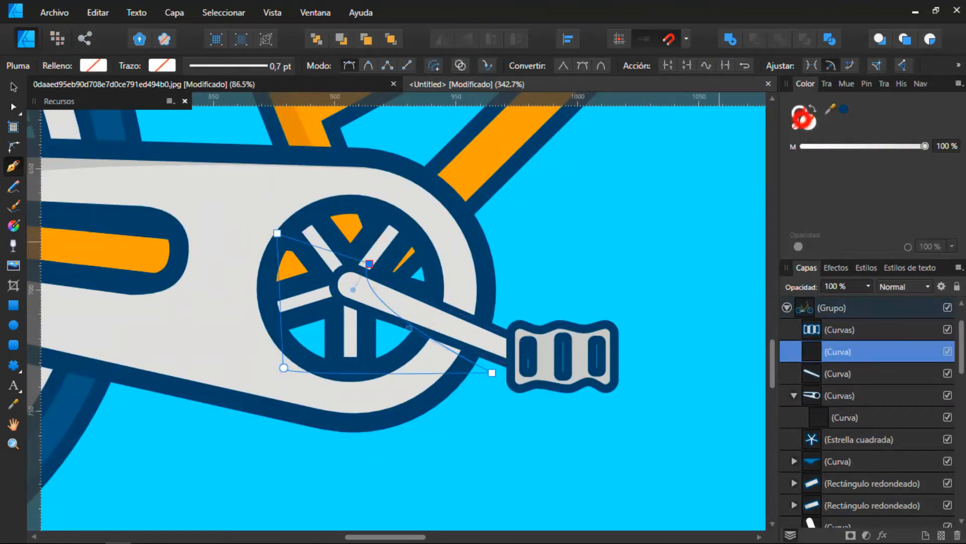
Fill the crank arm's shadow shape with black at 12% opacity and clip it inside the arm
double_click(802, 120)
left_click_drag(298, 377, 279, 396)
left_click(651, 397)
left_click(836, 286)
type("12")
key("Return")
scroll(405, 284, "down", 7)
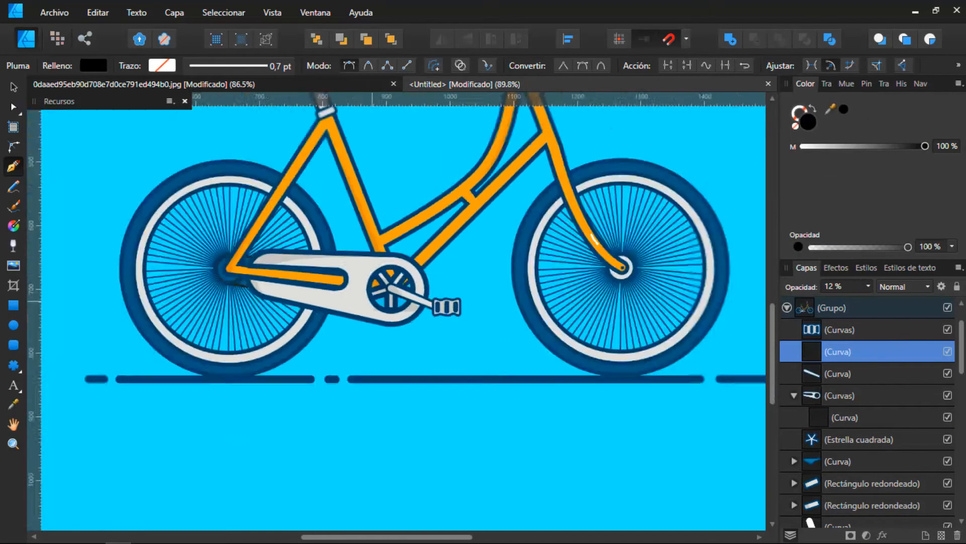
scroll(388, 293, "up", 8)
left_click_drag(838, 351, 856, 375)
Add a black shadow at 12% opacity over the outer end of the chainring spoke that points towards the rear wheel
left_click(838, 440)
scroll(378, 214, "up", 5)
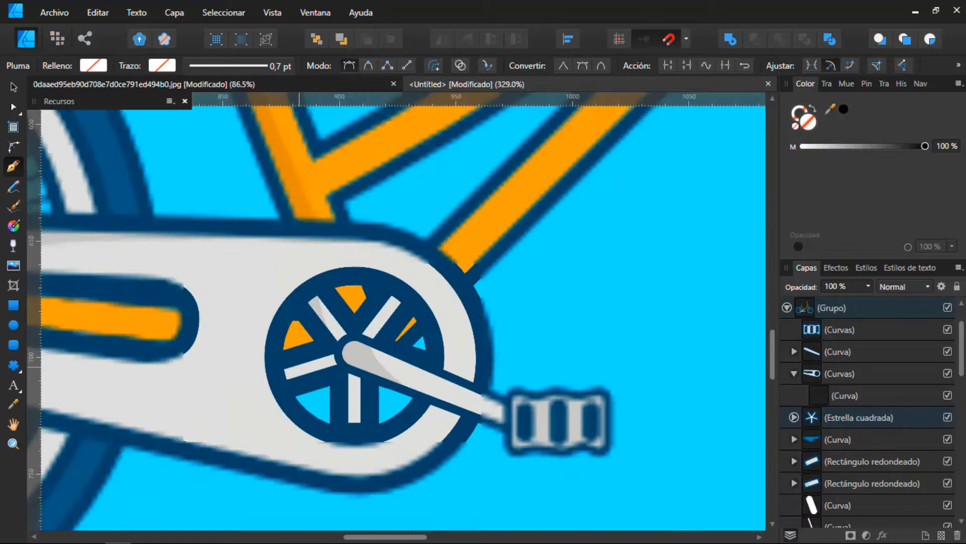
left_click(844, 288)
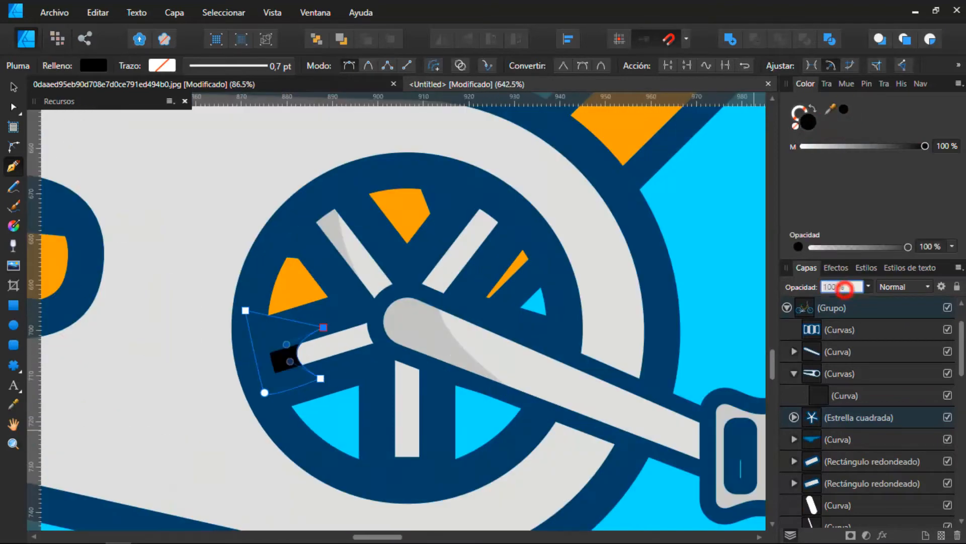
type("12")
key("Return")
Add a curved black shadow at 12% opacity along the chainring spoke that points straight down
scroll(418, 289, "up", 2)
left_click(419, 289)
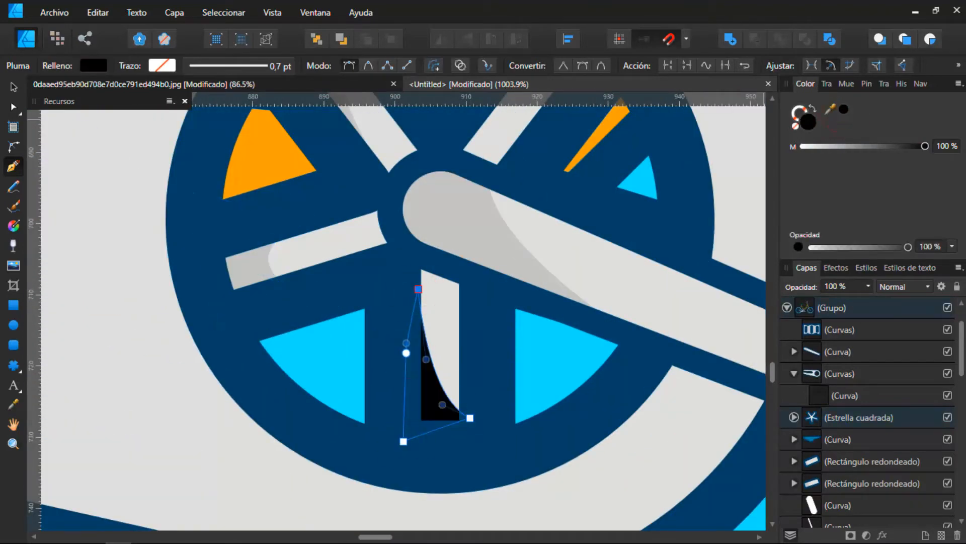
left_click(844, 287)
type("12")
key("Return")
Draw a curved black shadow at 12% opacity along the rear edge of the seat post and clip it inside the post
scroll(418, 289, "down", 10)
left_click_drag(418, 289, 502, 425)
scroll(436, 168, "up", 6)
key("v")
left_click(372, 240)
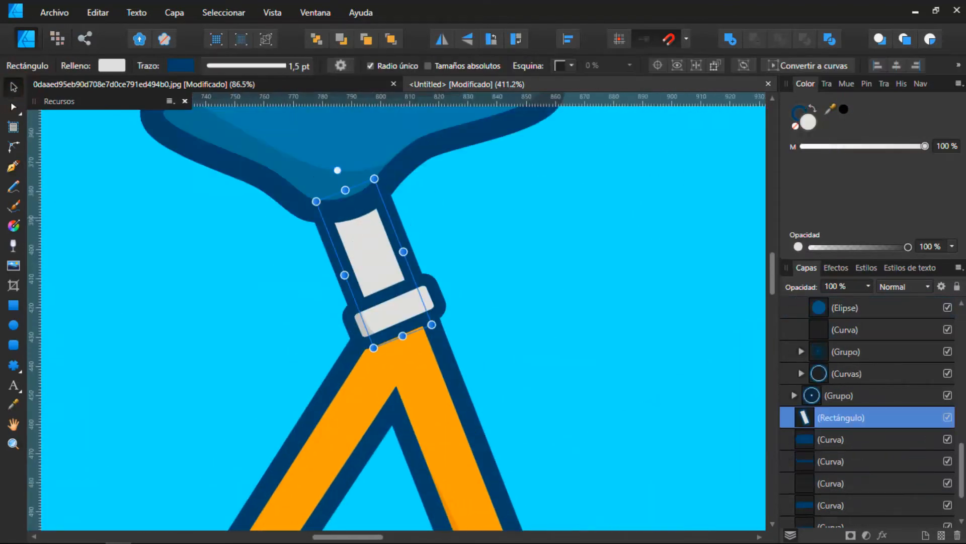
key("p")
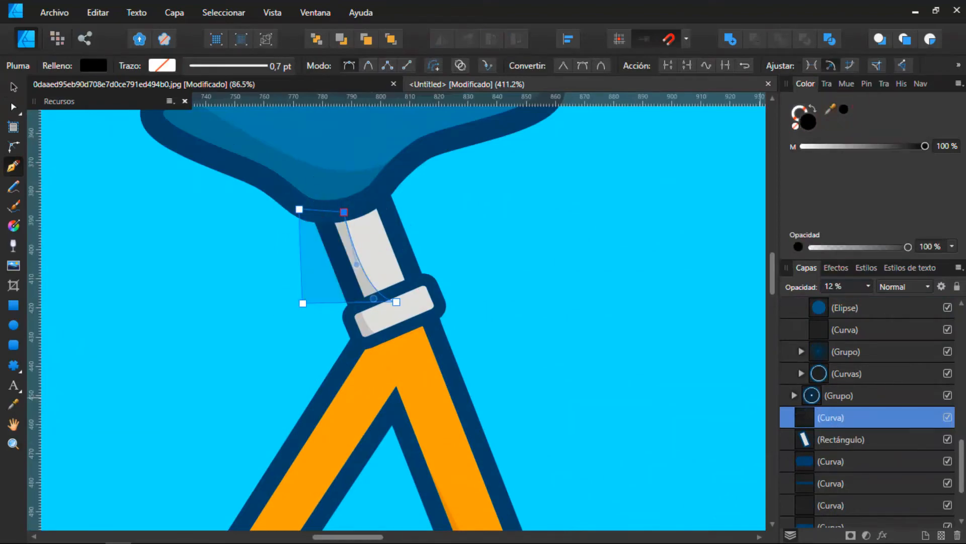
left_click_drag(830, 418, 841, 440)
key("Escape")
Draw a closed shape along the underside of the frame's straight down tube and fill it with black
scroll(446, 289, "down", 10)
scroll(524, 423, "up", 4)
scroll(505, 249, "up", 2)
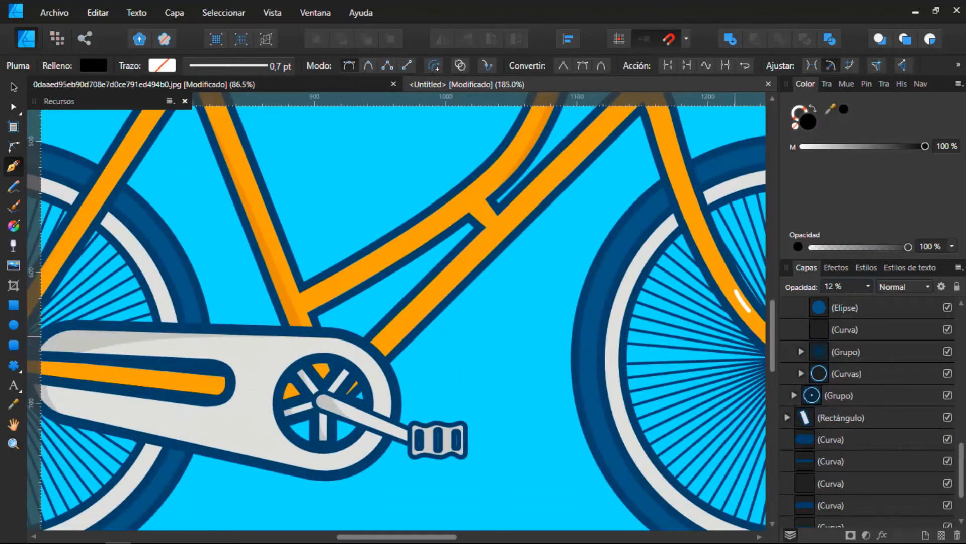
scroll(839, 374, "up", 5)
left_click(840, 373)
left_click(591, 151)
left_click(368, 357)
left_click(591, 151)
left_click(844, 109)
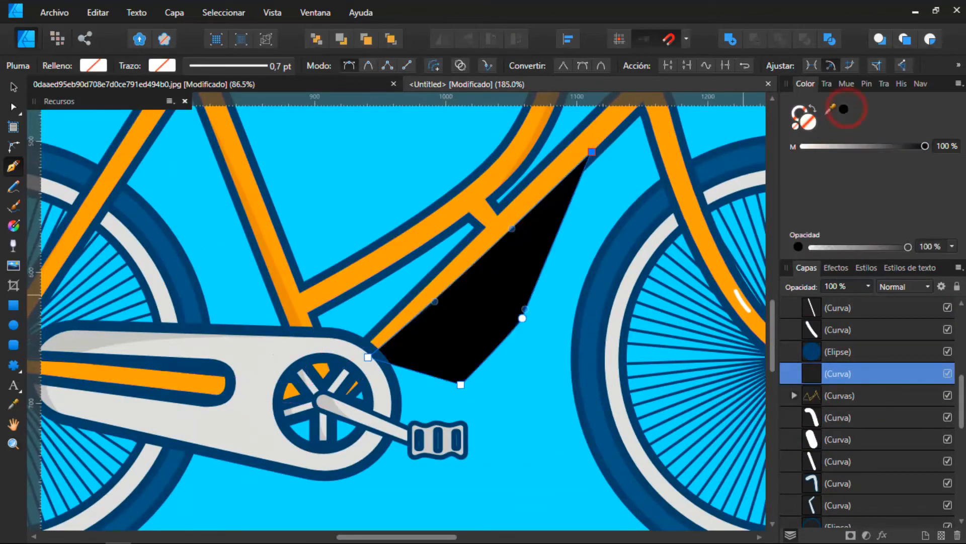
Set the down tube's shadow to 12% opacity and clip it inside the frame
left_click(837, 286)
type("12")
key("Return")
left_click_drag(868, 374, 864, 396)
scroll(531, 312, "down", 8)
Outline a shadow shape along the front fork from above the tyre to the wheel hub
scroll(617, 297, "up", 9)
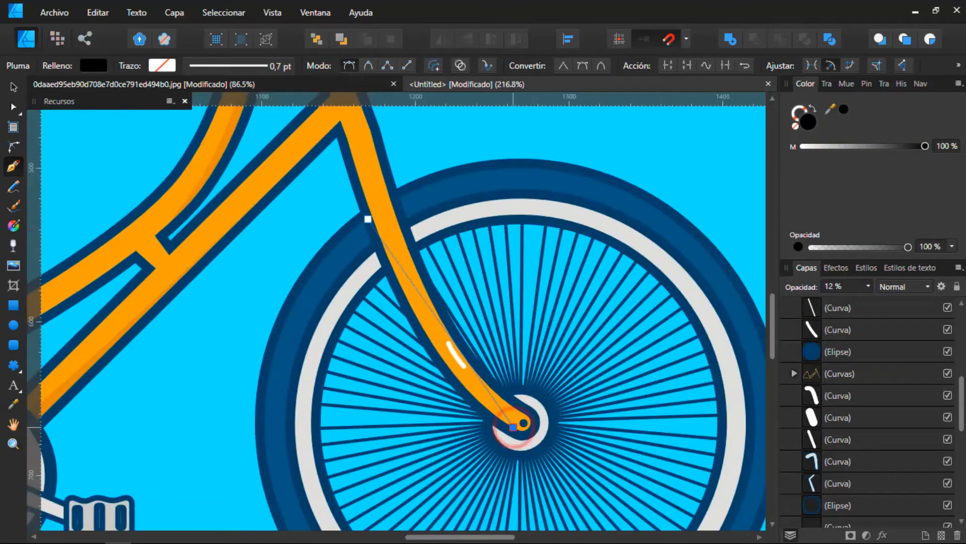
key("Return")
scroll(541, 359, "down", 5)
Select the light grey rim ring nested in the rear tyre and remove its outline
left_click(280, 322, "ctrl")
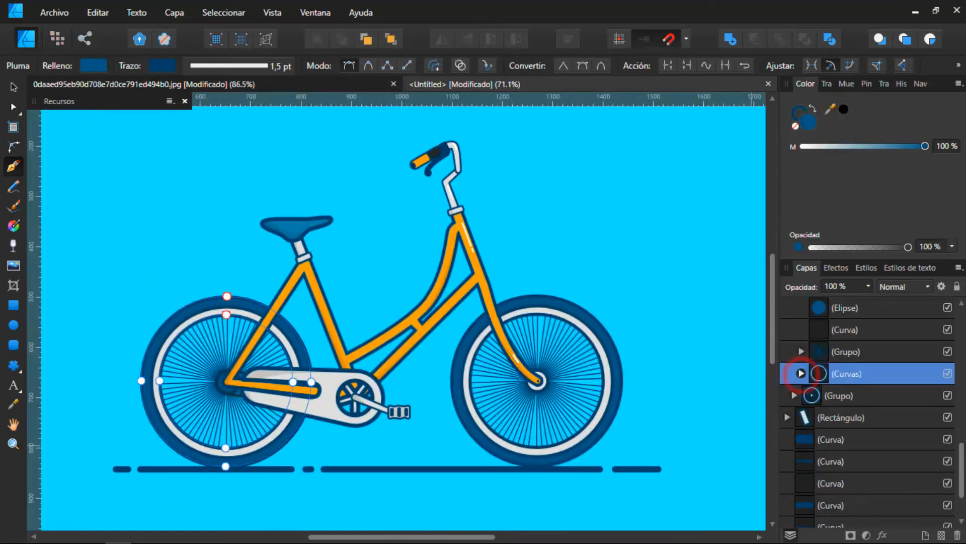
left_click(800, 374)
scroll(302, 373, "up", 1)
left_click(853, 396)
scroll(481, 366, "up", 2)
left_click(797, 111)
left_click(795, 126)
scroll(330, 326, "down", 2)
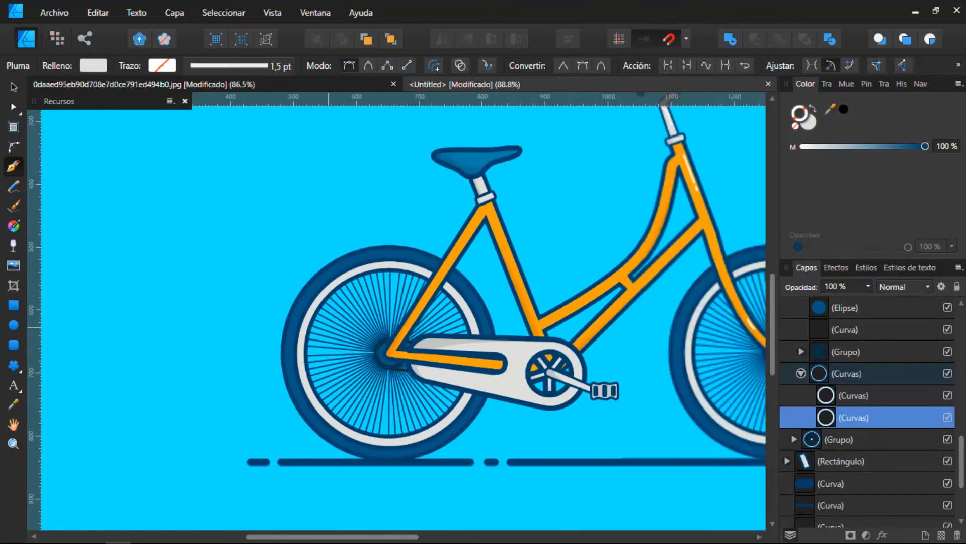
Shift the upper copy of the rear rim ring slightly right and fill the lower ring with the chain guard's shadow grey
scroll(318, 334, "up", 3)
key("v")
left_click(854, 396)
left_click_drag(417, 350, 428, 351)
left_click(853, 418)
left_click(809, 122)
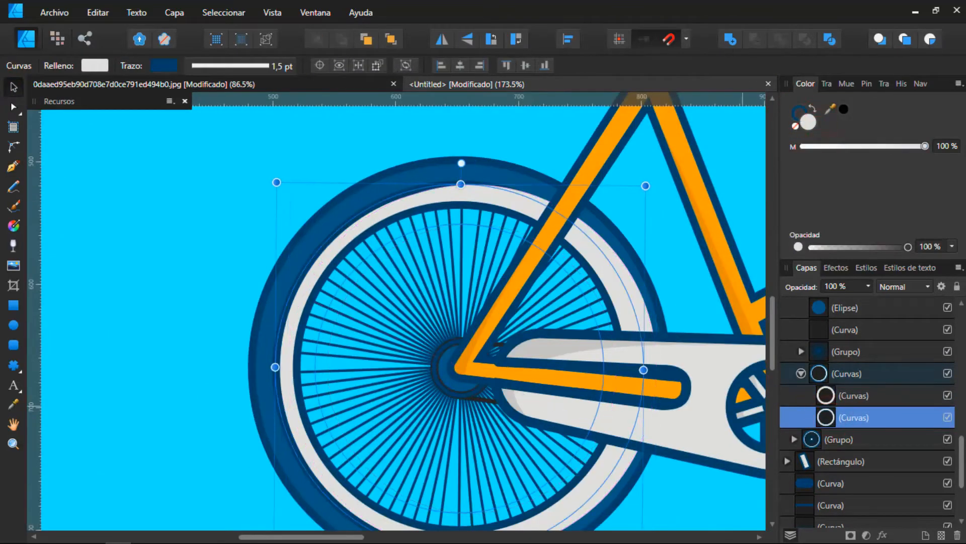
left_click_drag(830, 109, 531, 346)
left_click(844, 109)
Clip the shifted ring copy inside the rear wheel's lower rim ring
left_click_drag(854, 395, 854, 417)
scroll(292, 360, "down", 4)
scroll(335, 350, "up", 2)
left_click_drag(335, 350, 228, 344)
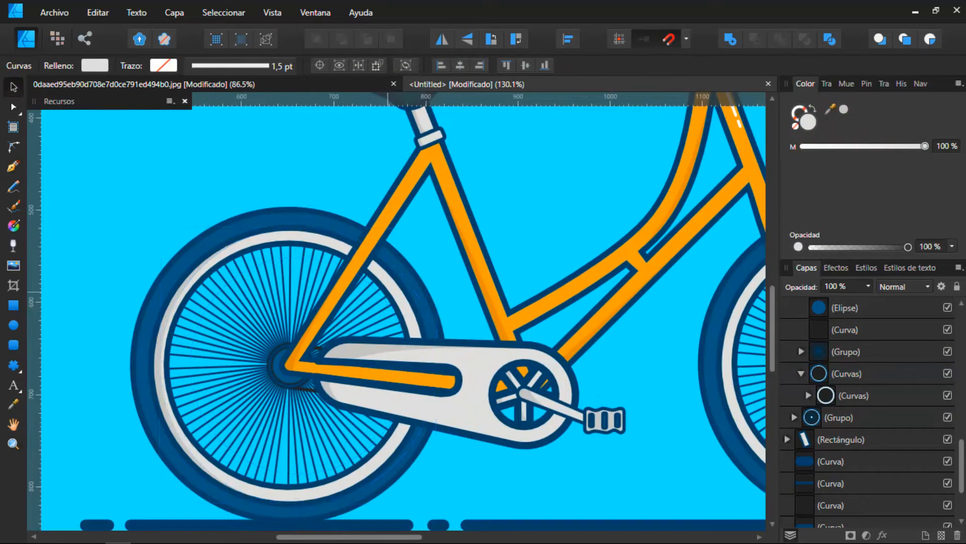
Duplicate the front wheel's rim ring, leave the copy without an outline and sample the chain guard's shadow grey
scroll(819, 417, "up", 2)
left_click(819, 418)
left_click(819, 505)
scroll(579, 302, "down", 2)
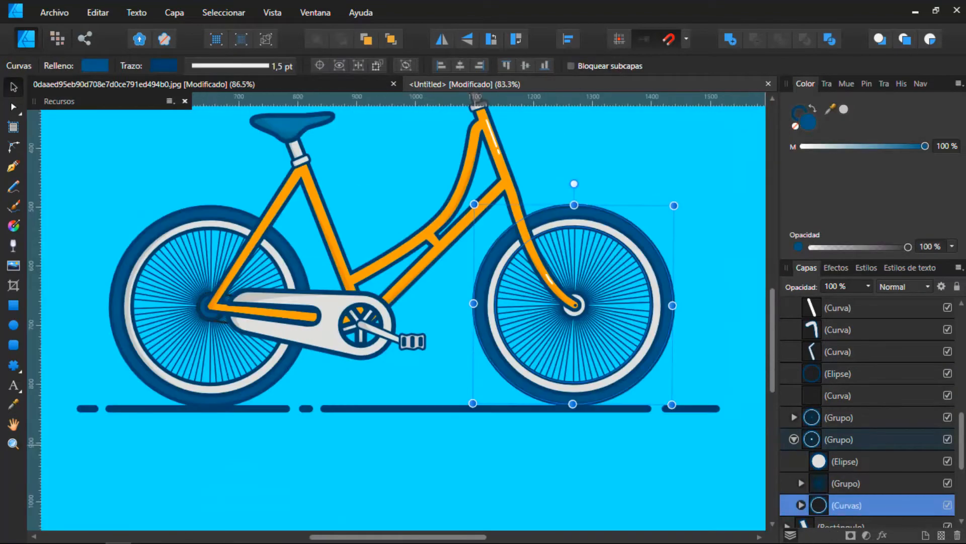
left_click(801, 504)
left_click(825, 329)
scroll(571, 247, "up", 2)
key("ctrl+j")
left_click(796, 126)
left_click_drag(830, 108, 75, 333)
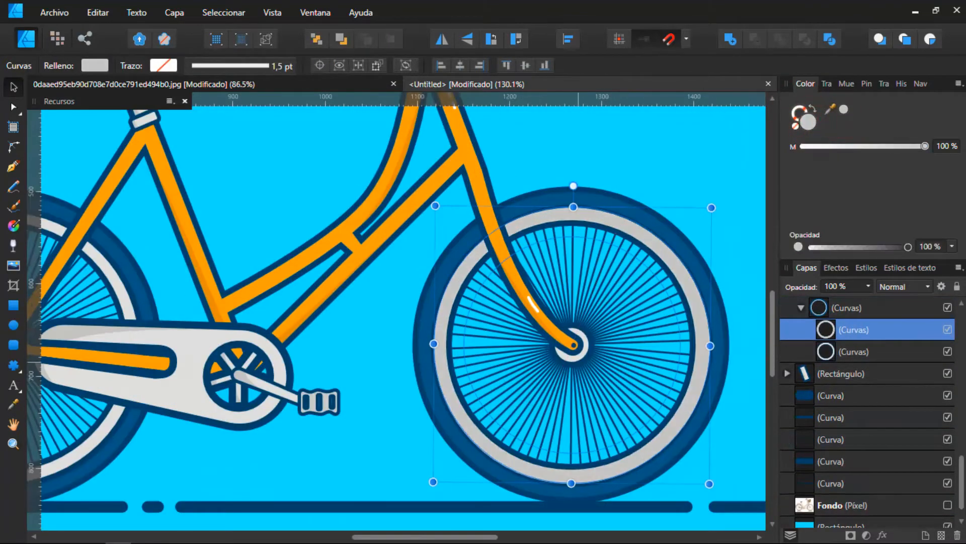
Shift the front wheel's rim ring copy slightly right and clip it inside the lower ring
left_click(826, 330)
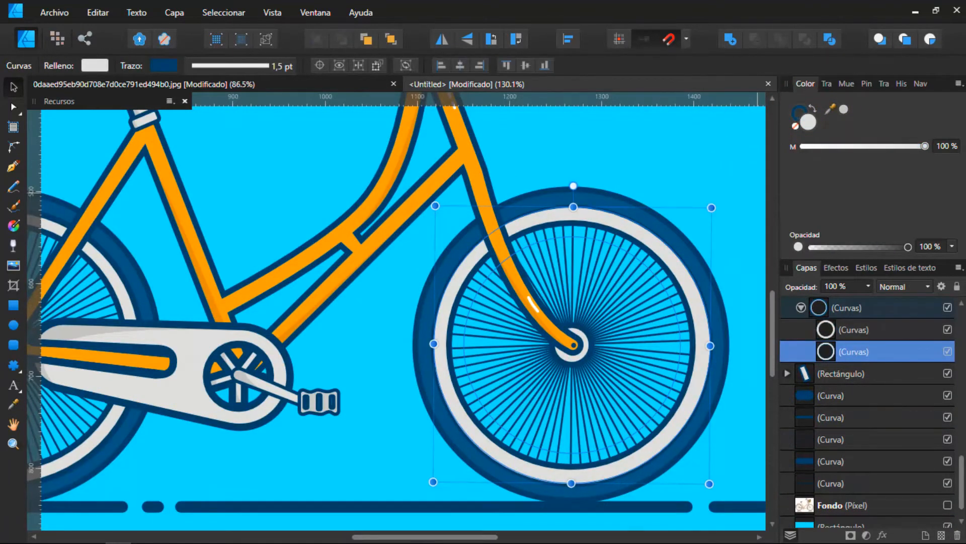
left_click(826, 330)
left_click_drag(598, 339, 606, 340)
left_click_drag(853, 329, 854, 352)
scroll(561, 346, "down", 4)
scroll(560, 346, "up", 4)
scroll(501, 306, "down", 5)
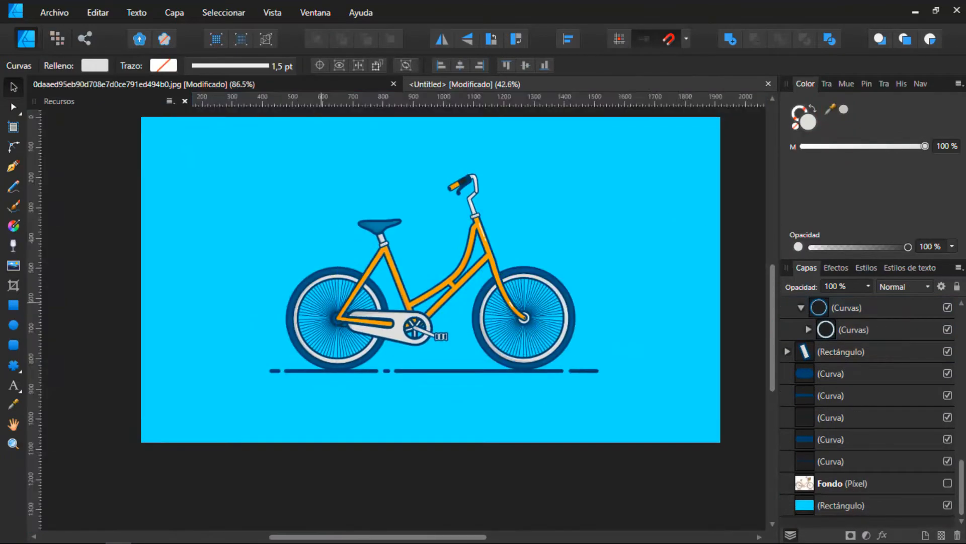
Draw a short curved highlight line on the front tyre's upper right with the Pen tool and make its stroke white
scroll(583, 282, "up", 6)
left_click(521, 241)
left_click(14, 166)
scroll(499, 194, "up", 5)
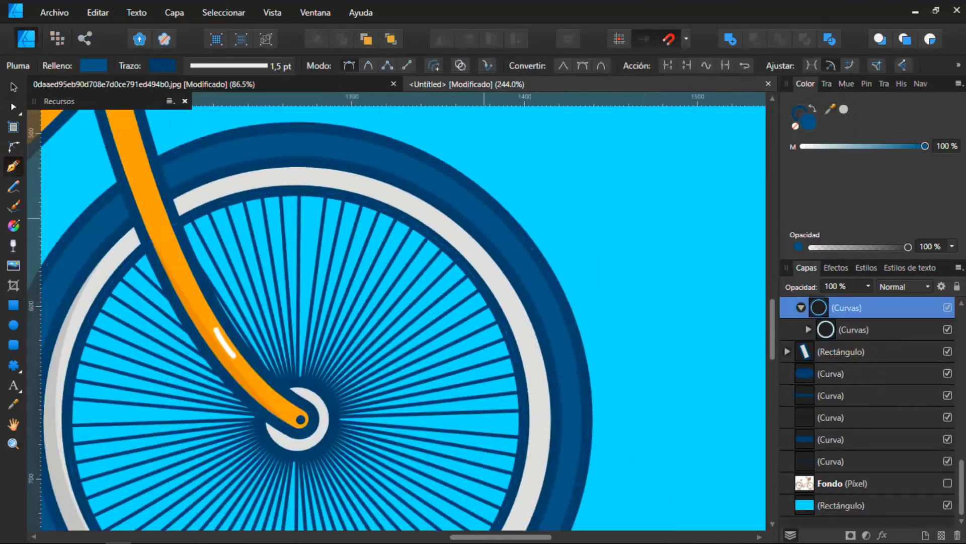
left_click(453, 212)
left_click(525, 296)
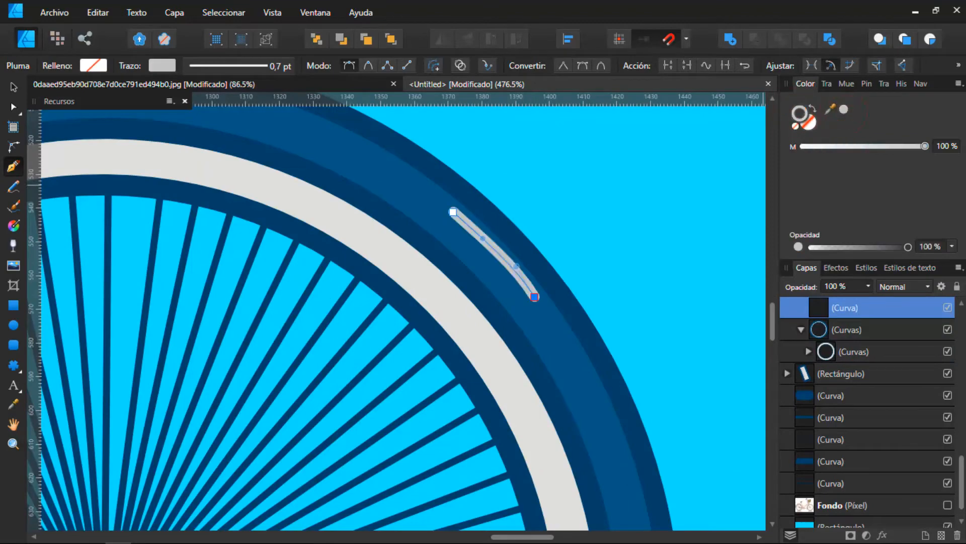
double_click(800, 113)
left_click(283, 143)
left_click(649, 400)
scroll(489, 243, "up", 3)
scroll(463, 241, "down", 6)
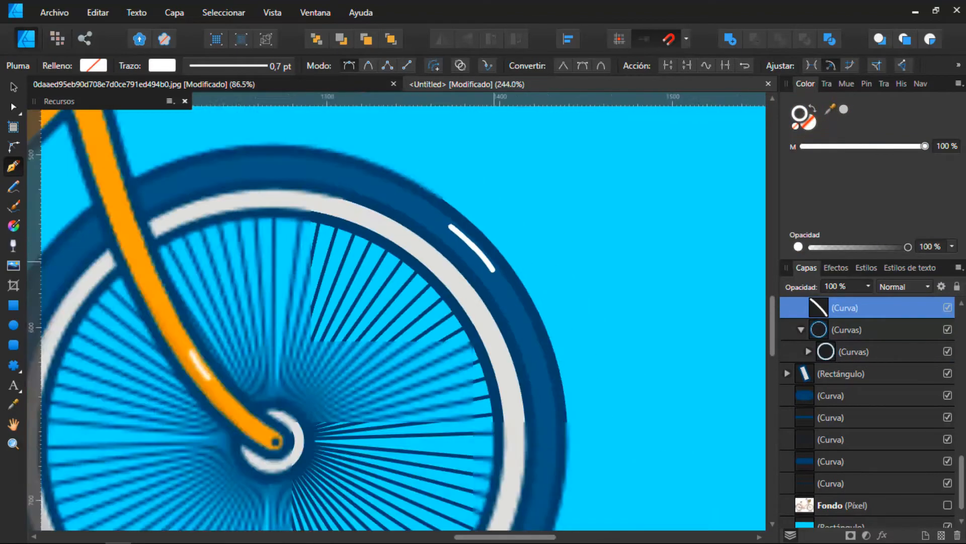
Bend the front tyre's white highlight and move it slightly up and to the left on the tyre
scroll(481, 260, "up", 7)
scroll(413, 151, "up", 2)
left_click_drag(416, 161, 408, 153)
left_click(14, 87)
left_click_drag(438, 204, 420, 191)
scroll(450, 220, "down", 12)
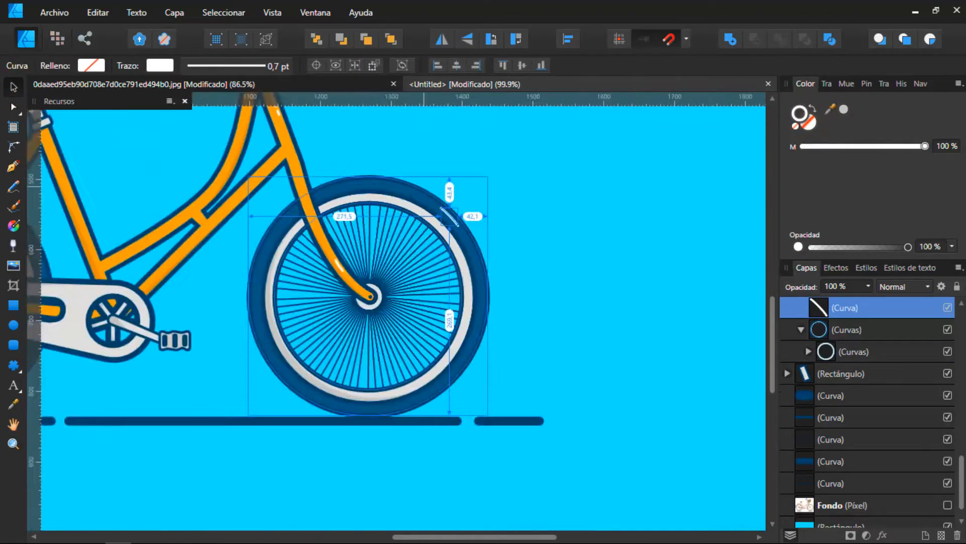
Adjust the tyre highlight's end node and curvature so the line follows the front tyre's arc
scroll(448, 214, "up", 12)
left_click(12, 106)
left_click_drag(571, 374, 532, 340)
left_click_drag(462, 249, 455, 258)
scroll(526, 320, "down", 10)
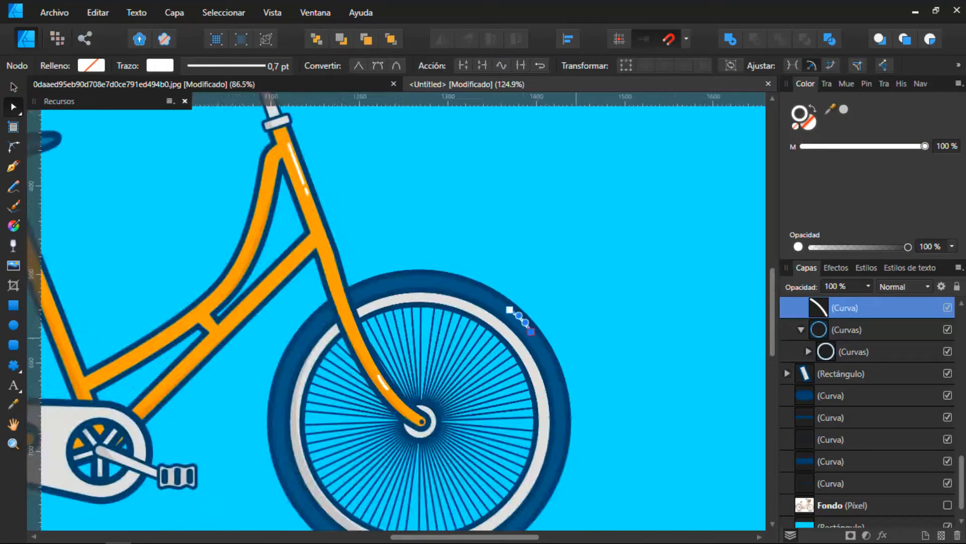
scroll(520, 318, "up", 10)
scroll(538, 342, "down", 9)
Duplicate the tyre highlight, rotate the copy to match the tyre's curve and place it just below the original
scroll(562, 357, "up", 10)
left_click(12, 90)
left_click_drag(352, 202, 621, 476, "ctrl")
scroll(553, 246, "down", 7)
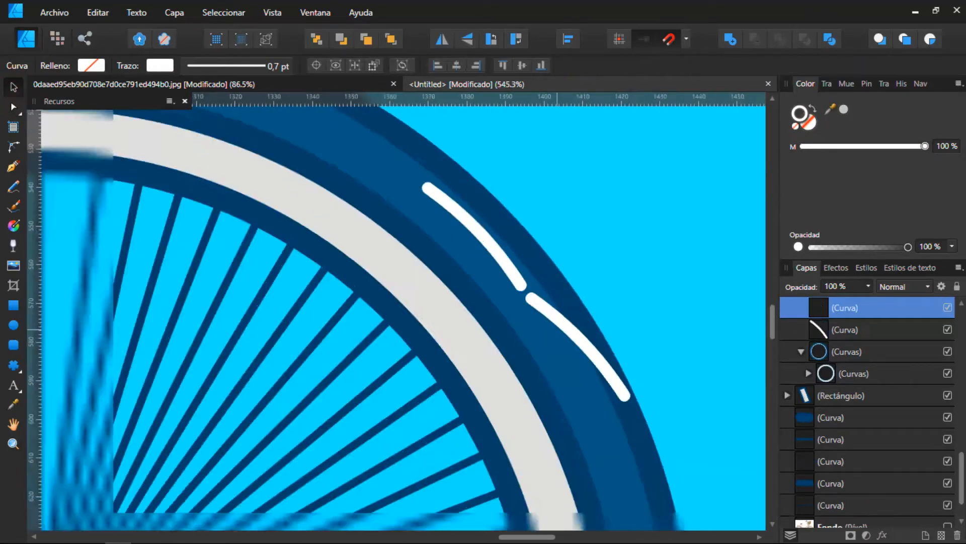
left_click(639, 221)
left_click(557, 328)
left_click_drag(566, 270, 593, 275)
scroll(561, 345, "up", 4)
left_click_drag(568, 319, 524, 349)
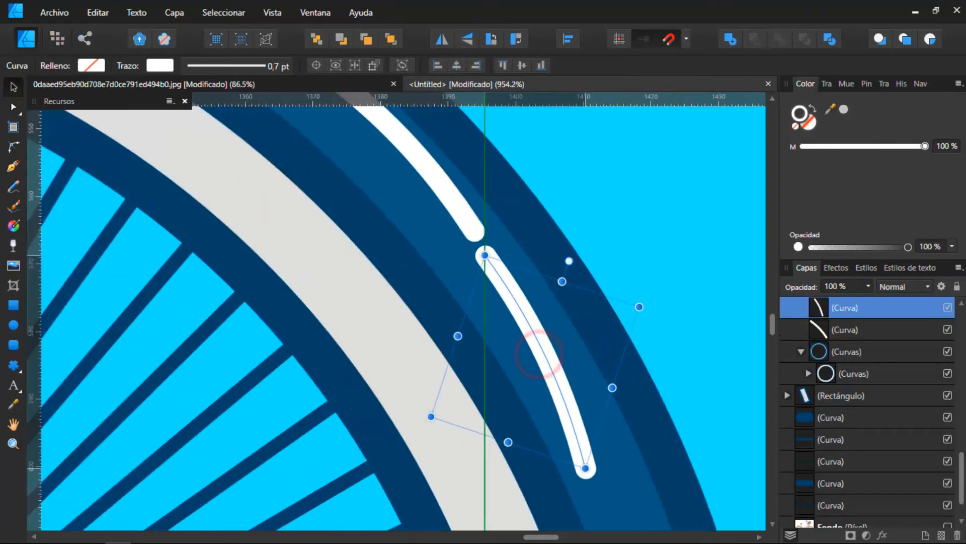
Shorten the second tyre highlight to a small dash by deleting its far end node
scroll(539, 263, "down", 2)
left_click(14, 106)
scroll(522, 278, "up", 4)
left_click(599, 448)
key("Delete")
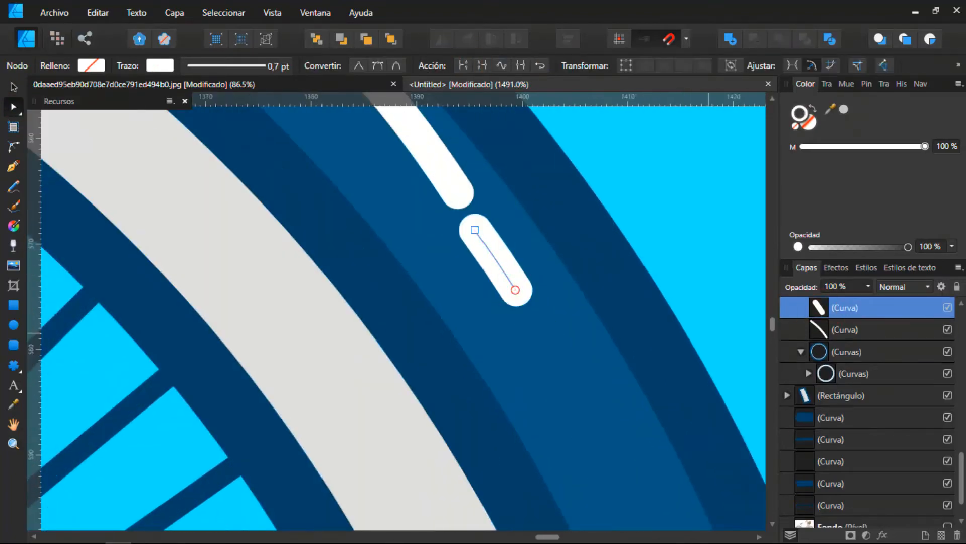
scroll(607, 402, "down", 10)
scroll(598, 397, "up", 10)
scroll(569, 302, "down", 10)
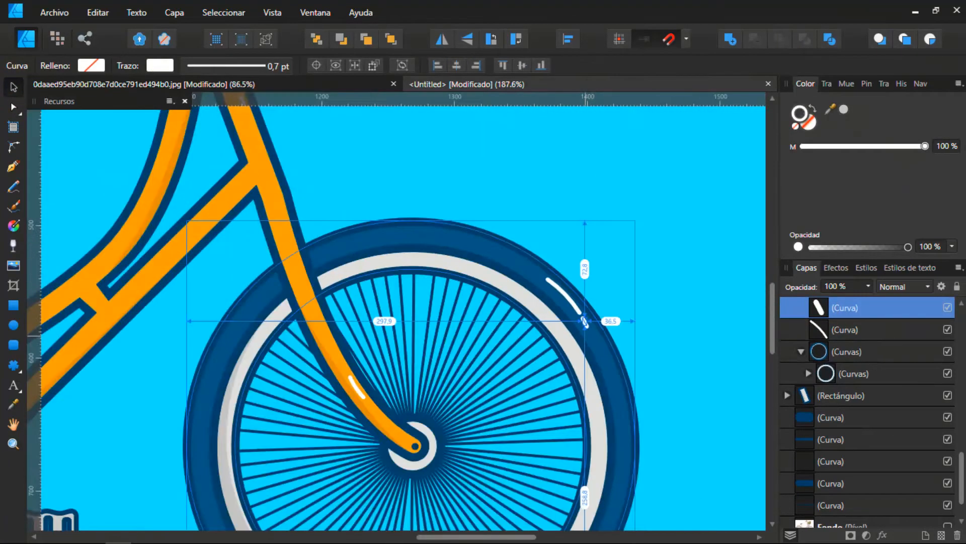
Draw one long and one short white highlight dash along the frame's seat tube and select both
scroll(518, 265, "up", 6)
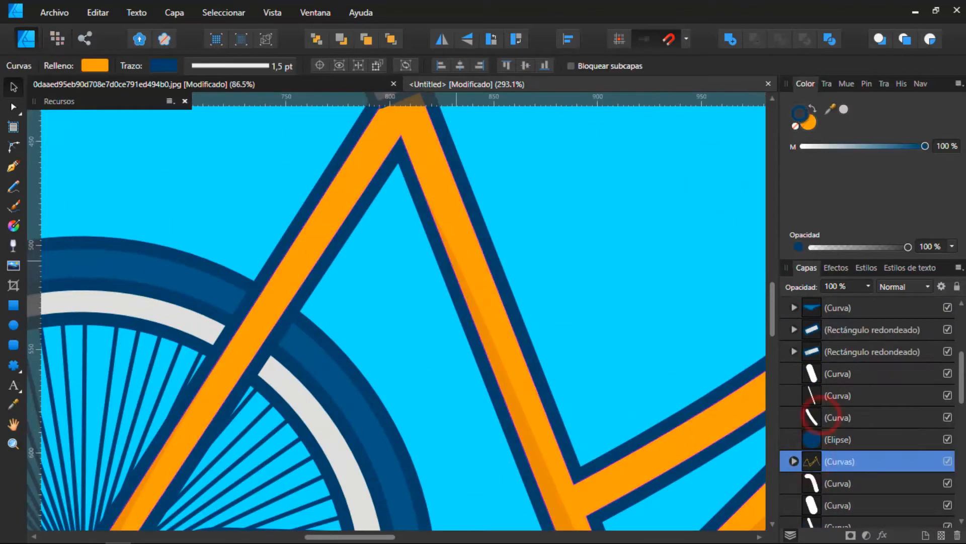
key("p")
scroll(460, 316, "up", 9)
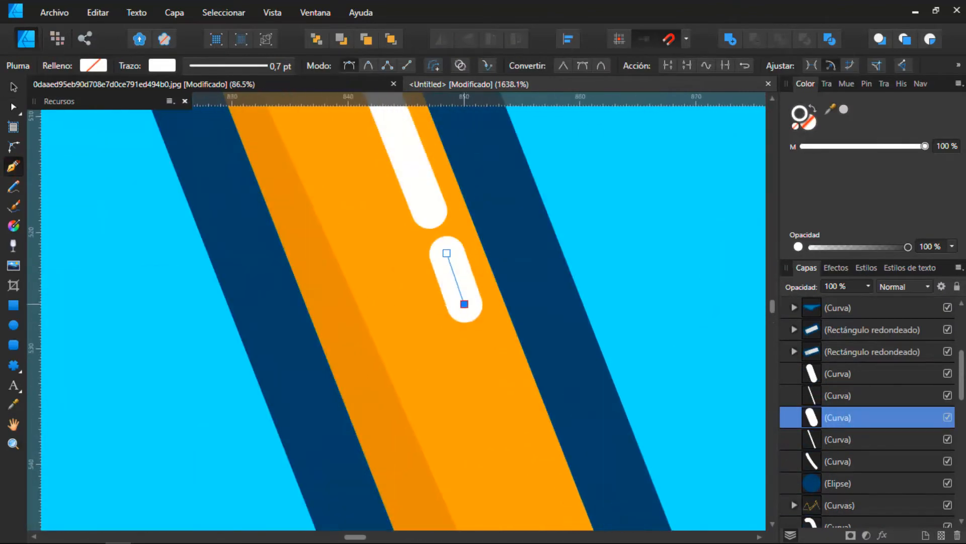
scroll(468, 318, "down", 11)
scroll(476, 308, "up", 6)
left_click(11, 92)
scroll(362, 244, "up", 8)
mouse_move(432, 422)
left_mouse_down()
mouse_move(363, 247)
mouse_move(344, 245)
left_mouse_up()
left_click(420, 413, "shift")
scroll(438, 418, "down", 16)
scroll(458, 473, "up", 6)
scroll(393, 301, "down", 8)
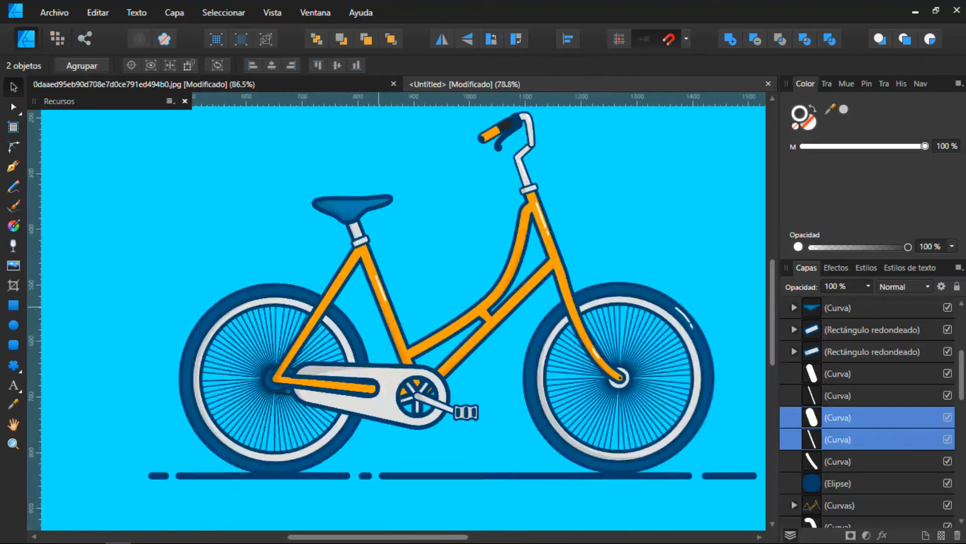
Try a curved white highlight stroke along the nose of the saddle
scroll(363, 203, "up", 11)
left_click(378, 246)
key("p")
left_click(372, 243)
left_click(444, 245)
left_click_drag(411, 244, 425, 240)
scroll(374, 365, "down", 5)
scroll(388, 318, "up", 9)
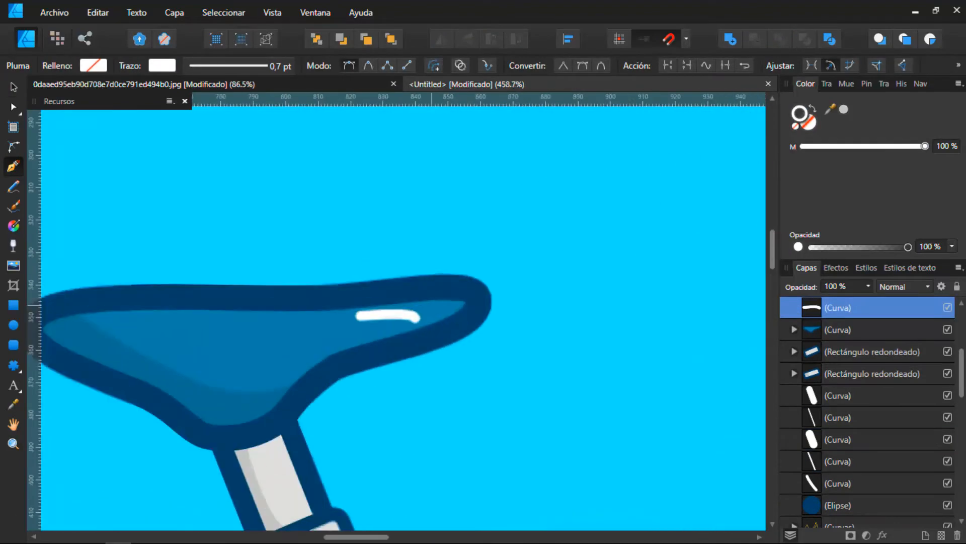
left_click_drag(283, 311, 419, 304)
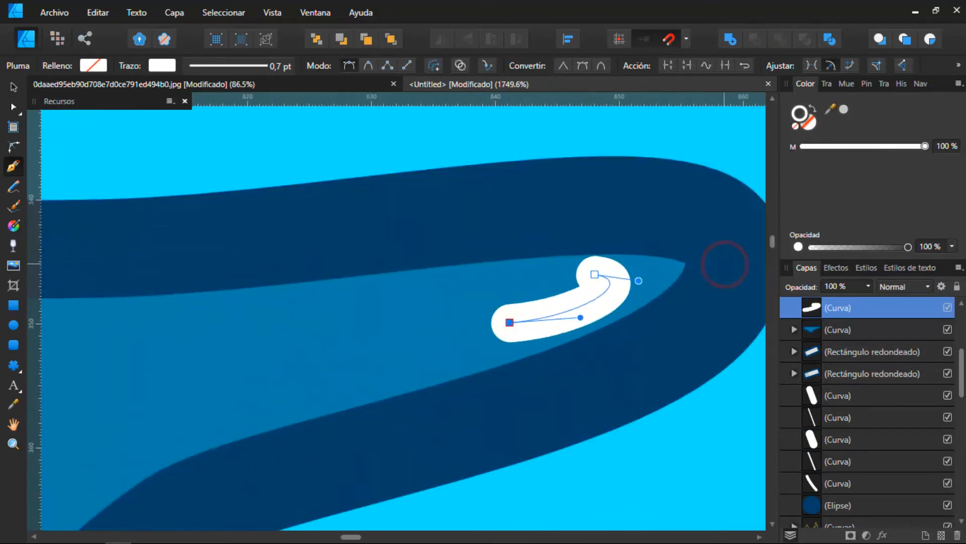
scroll(636, 278, "down", 8)
scroll(633, 278, "up", 12)
Draw a short curved white highlight inside the pointed tip of the saddle and adjust its curve
left_click_drag(569, 271, 658, 325)
left_click_drag(417, 379, 509, 346)
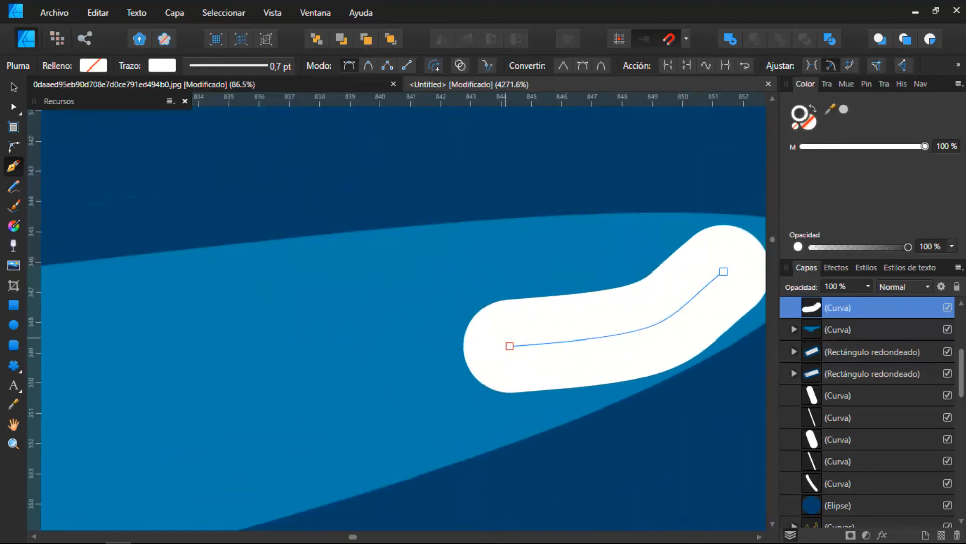
left_click_drag(682, 333, 591, 350)
scroll(590, 350, "down", 5)
scroll(599, 348, "down", 5)
Add a small white highlight dot beside the curved highlight on the saddle's tip
scroll(599, 348, "up", 8)
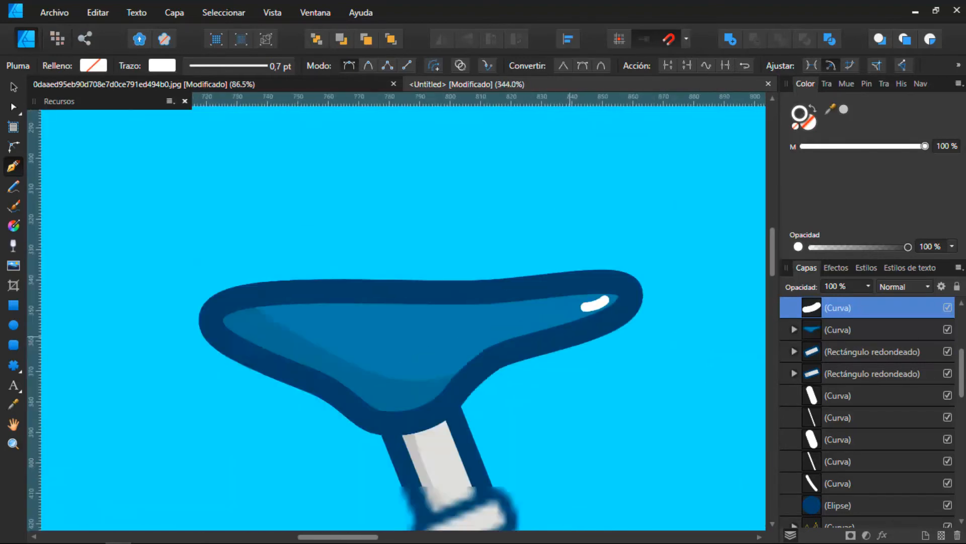
left_click(474, 336)
left_click(412, 343)
scroll(414, 344, "down", 5)
scroll(415, 344, "up", 6)
left_click_drag(479, 336, 412, 342)
scroll(443, 338, "down", 11)
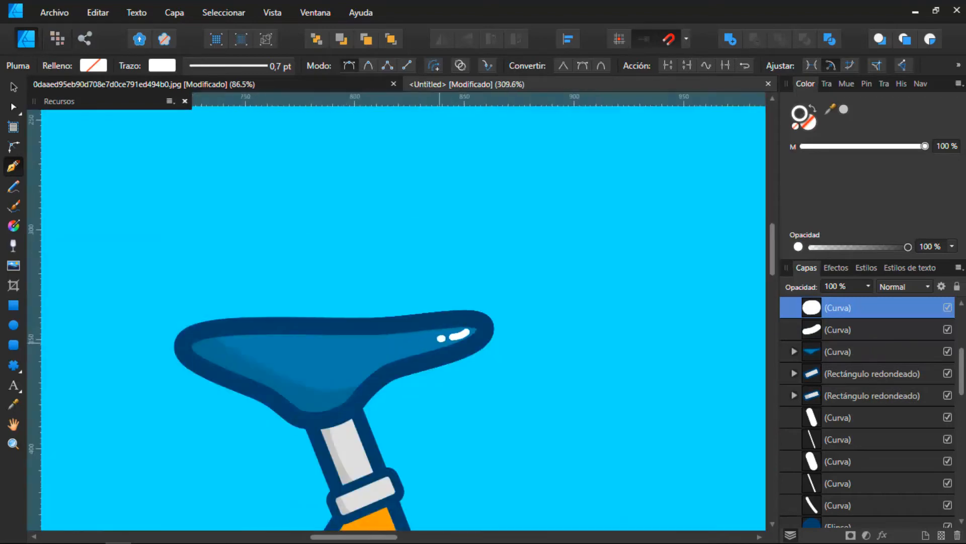
Draw a three-point white highlight on the brake lever's upper end and round its corner with an 11.4 px radius
scroll(498, 303, "up", 6)
scroll(640, 197, "up", 6)
key("v")
left_click(638, 200)
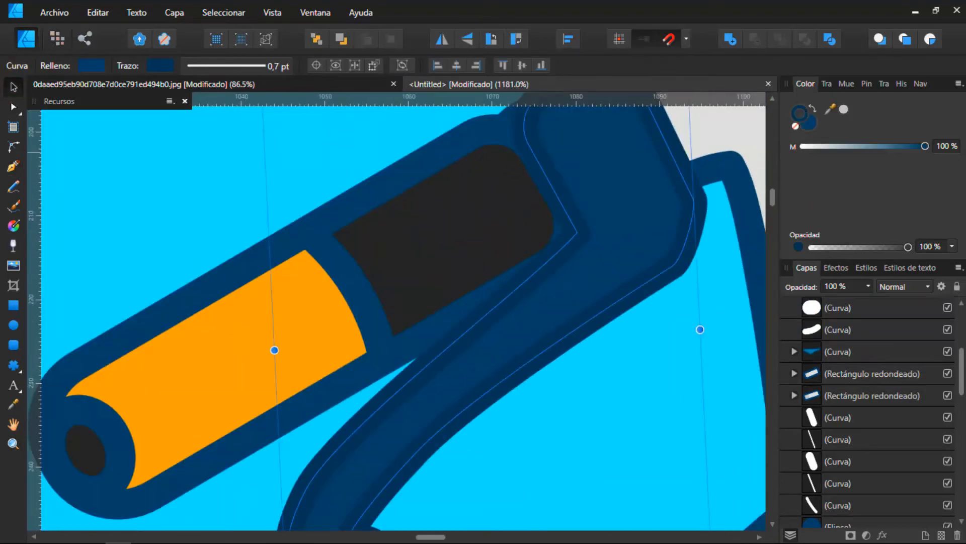
key("p")
left_click(634, 145)
left_click(663, 210)
left_click(602, 261)
scroll(602, 261, "down", 5)
scroll(690, 253, "up", 5)
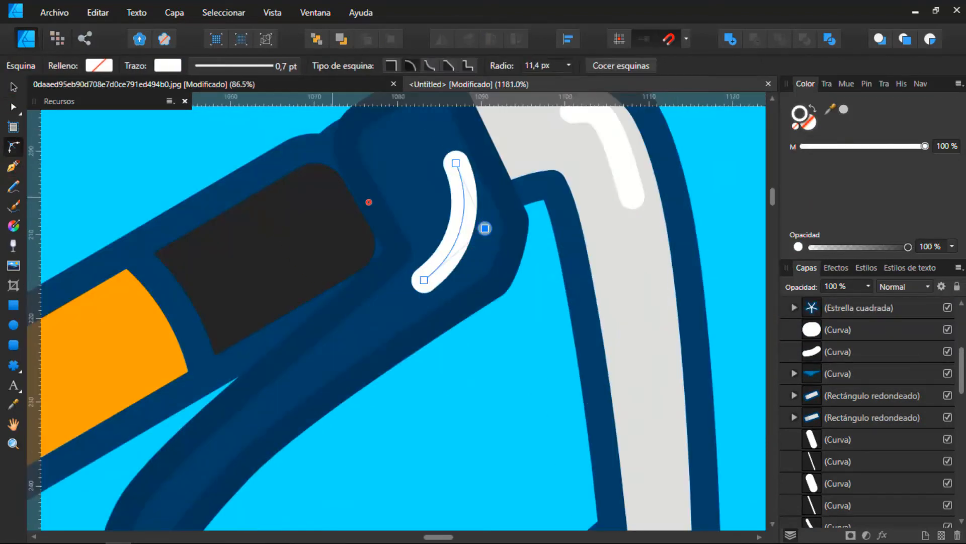
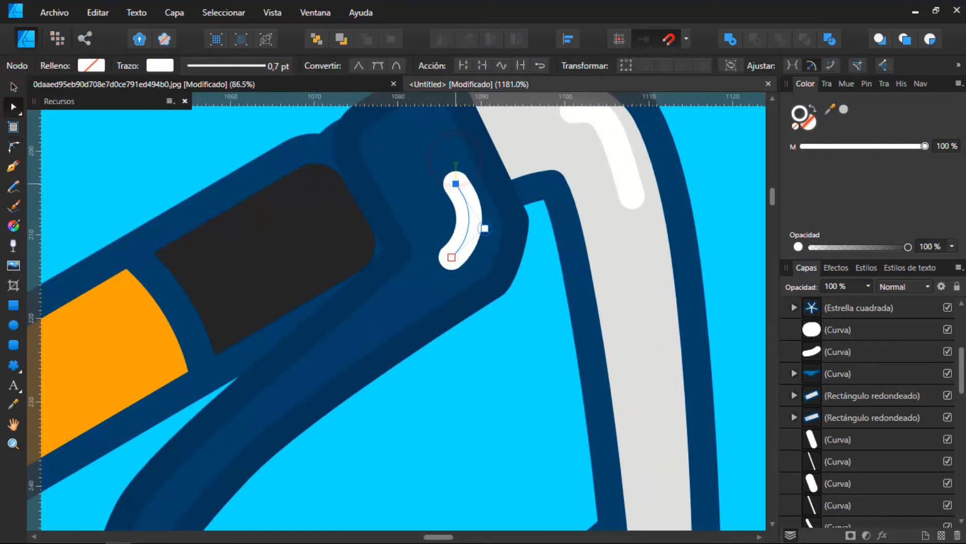
scroll(503, 215, "down", 6)
scroll(452, 228, "up", 5)
Replace the handlebar grip's black fill with a dark blue sampled from the artwork
key("v")
left_click(787, 351)
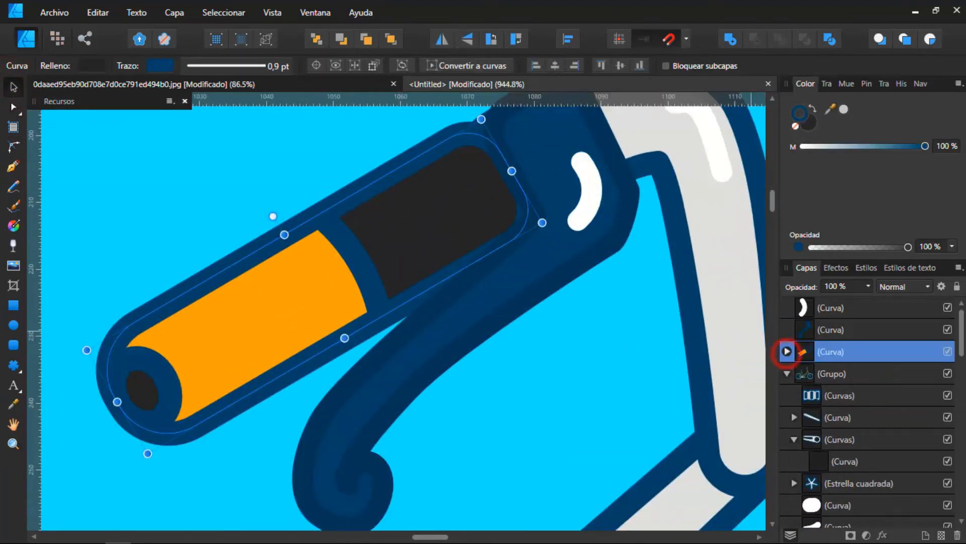
left_click_drag(523, 196, 523, 196)
left_click(844, 109)
scroll(478, 402, "down", 5)
scroll(476, 402, "up", 6)
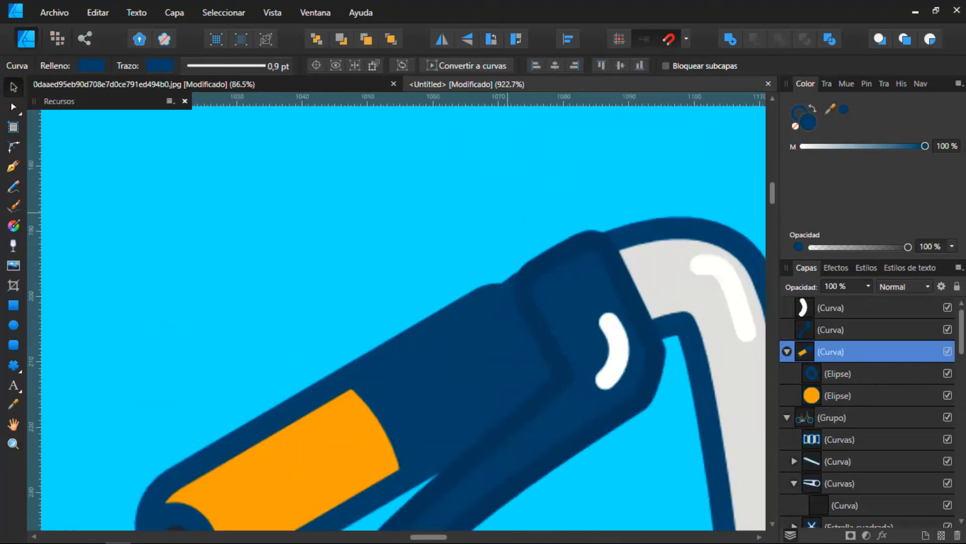
Lengthen the handlebar grip toward the handlebar's bend and slim its width slightly
left_click_drag(557, 277, 638, 231)
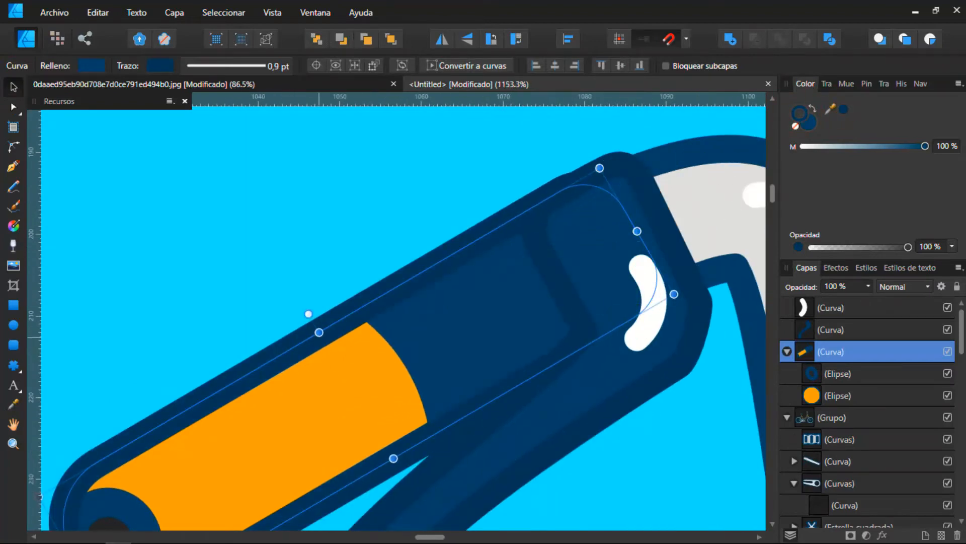
left_click_drag(319, 333, 324, 337)
scroll(326, 267, "up", 3)
left_click_drag(319, 406, 316, 401)
scroll(316, 395, "down", 6)
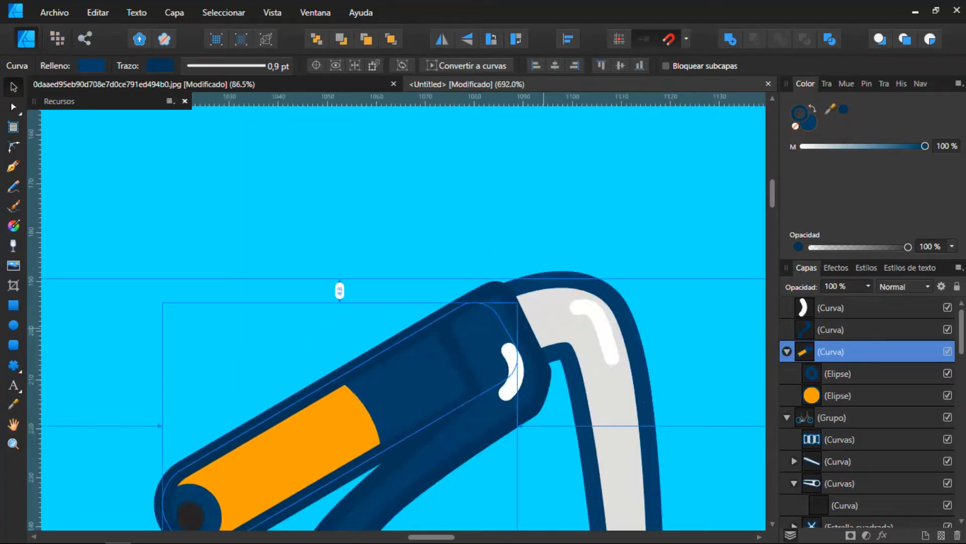
Resize the orange ellipse inside the handlebar grip to shorten the orange band
scroll(321, 478, "up", 3)
double_click(312, 403)
left_click_drag(433, 243, 408, 260)
scroll(285, 434, "down", 6)
scroll(270, 452, "up", 6)
Fill the small ellipse at the grip's outer end with the sampled dark blue
left_click(261, 255)
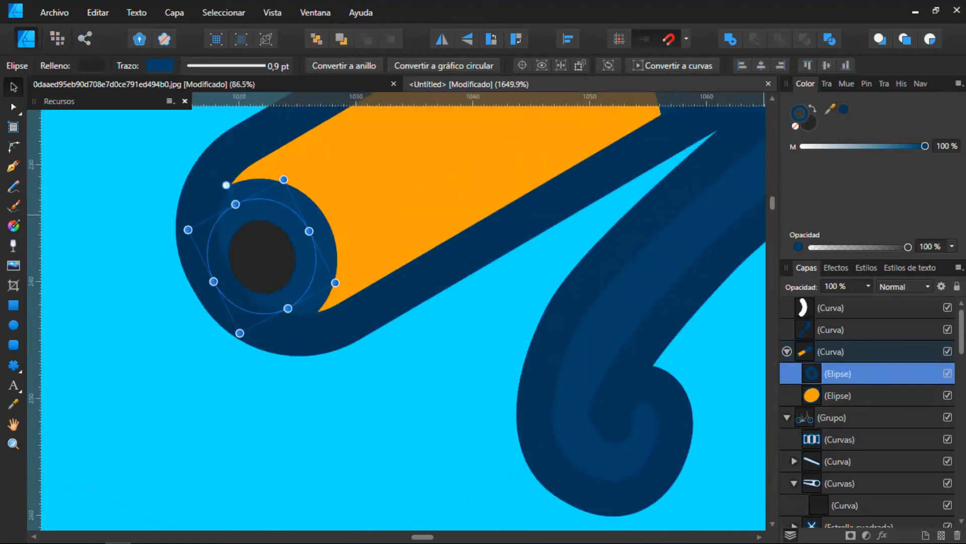
left_click(808, 123)
left_click(844, 109)
scroll(286, 290, "down", 7)
scroll(369, 279, "up", 4)
Draw a small rounded rectangle on the brake lever's curled tip, filled white without an outline
scroll(340, 304, "up", 7)
left_click(13, 345)
left_click(830, 330)
left_click_drag(321, 248, 341, 268)
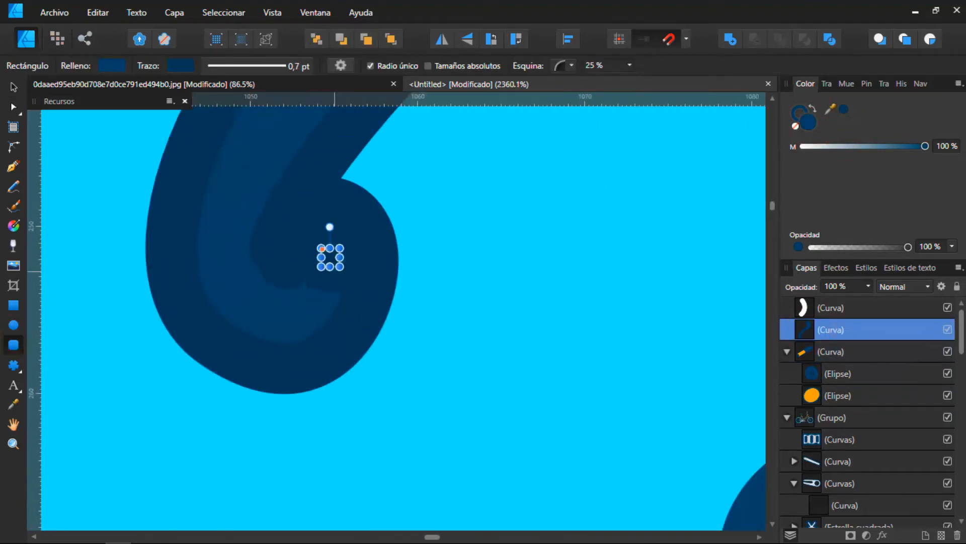
left_click(800, 111)
left_click(796, 126)
double_click(808, 122)
left_click(283, 142)
left_click(649, 401)
Give the lever tip's highlight 50% rounded corners and resize it into a narrow upright pill
scroll(370, 302, "up", 3)
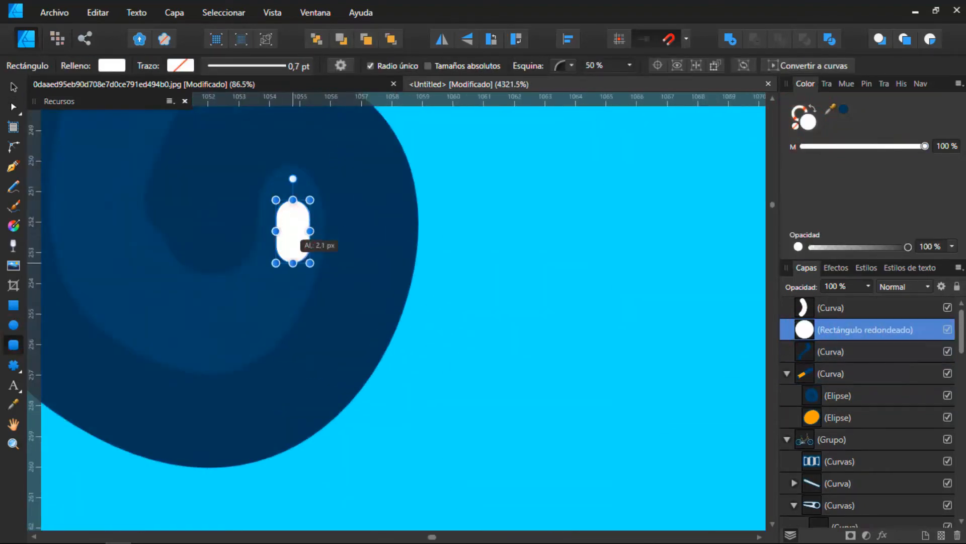
scroll(391, 282, "down", 12)
scroll(380, 280, "up", 14)
left_click_drag(473, 280, 479, 335)
left_click_drag(459, 194, 483, 194)
scroll(476, 239, "down", 18)
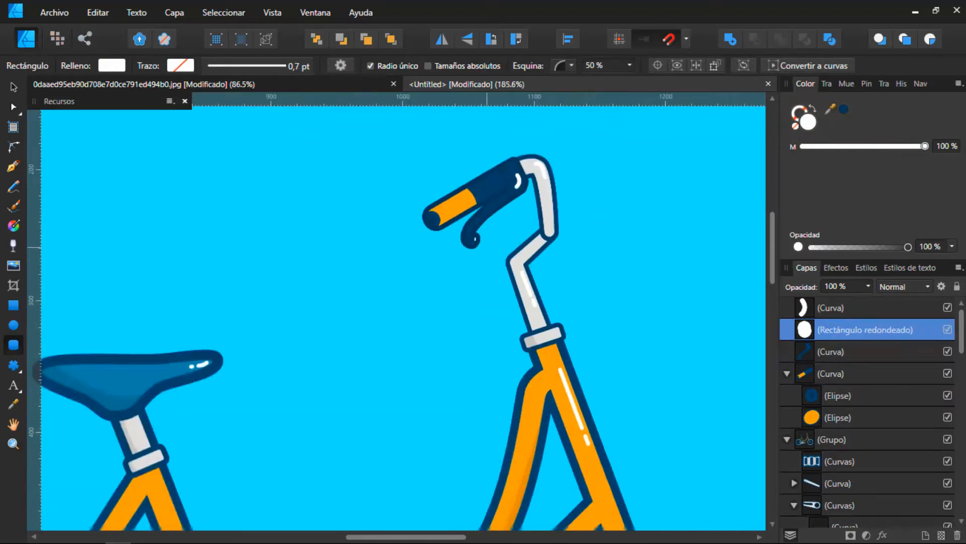
Collapse the handlebar grip's layer contents and select the topmost highlight curve
left_click(14, 87)
left_click(321, 264)
scroll(414, 274, "down", 8)
scroll(401, 257, "up", 4)
left_click(787, 374)
left_click(830, 308)
scroll(373, 241, "down", 2)
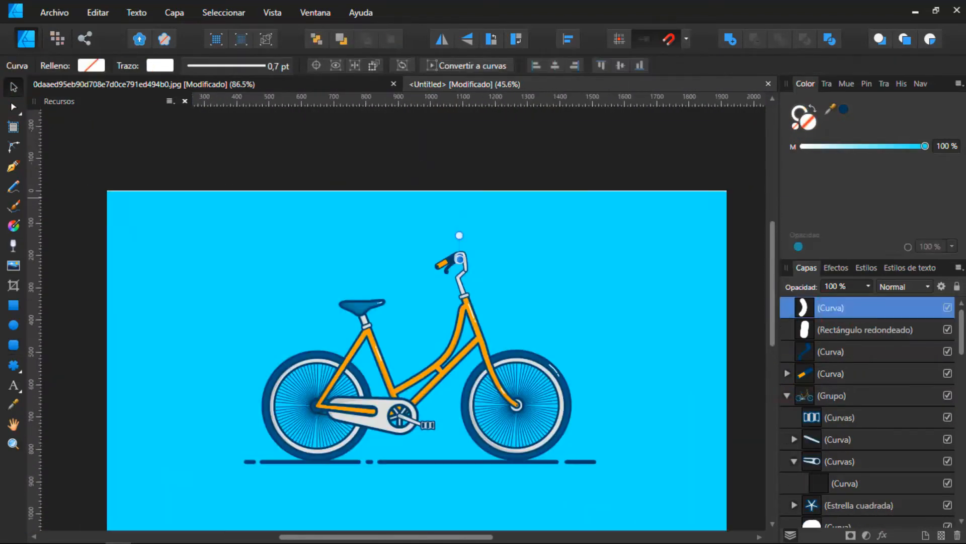
Draw a small circle in the empty background behind the saddle and give it a 3 pt outline
left_click(14, 325)
scroll(287, 323, "up", 6)
left_click(827, 84)
left_click(931, 131)
type("3")
Colour the small circle's outline with the bicycle's dark blue, keeping a white fill
left_click(805, 84)
scroll(399, 298, "down", 5)
mouse_move(831, 109)
left_mouse_down()
mouse_move(690, 359)
mouse_move(677, 366)
left_mouse_up()
left_click(844, 110)
scroll(364, 285, "down", 4)
scroll(347, 296, "up", 4)
left_click(846, 84)
left_click(802, 182)
scroll(390, 291, "up", 9)
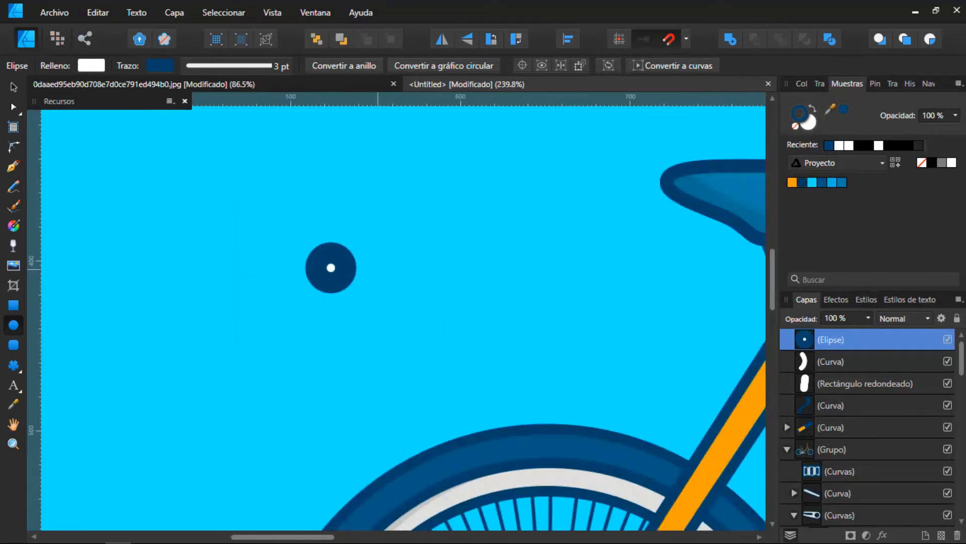
Add a second, slightly larger circle beside the first and set both circles' outlines to 2 pt
mouse_move(336, 285)
left_mouse_down()
mouse_move(317, 268)
mouse_move(313, 281)
left_mouse_up()
scroll(226, 297, "down", 7)
left_click(830, 362, "shift")
left_click(820, 84)
left_click(934, 127)
type("2")
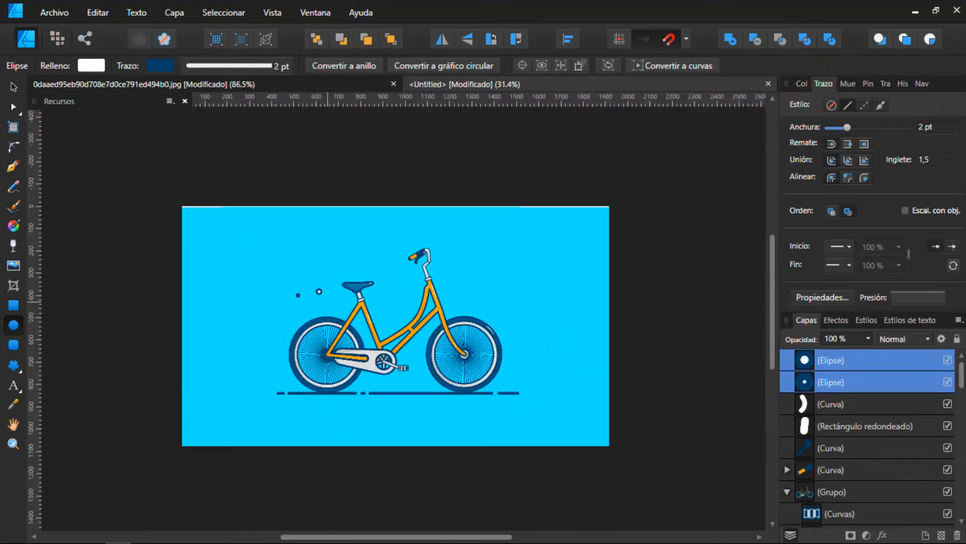
left_click(934, 127)
type("1")
key("Return")
scroll(183, 284, "up", 2)
scroll(338, 274, "down", 3)
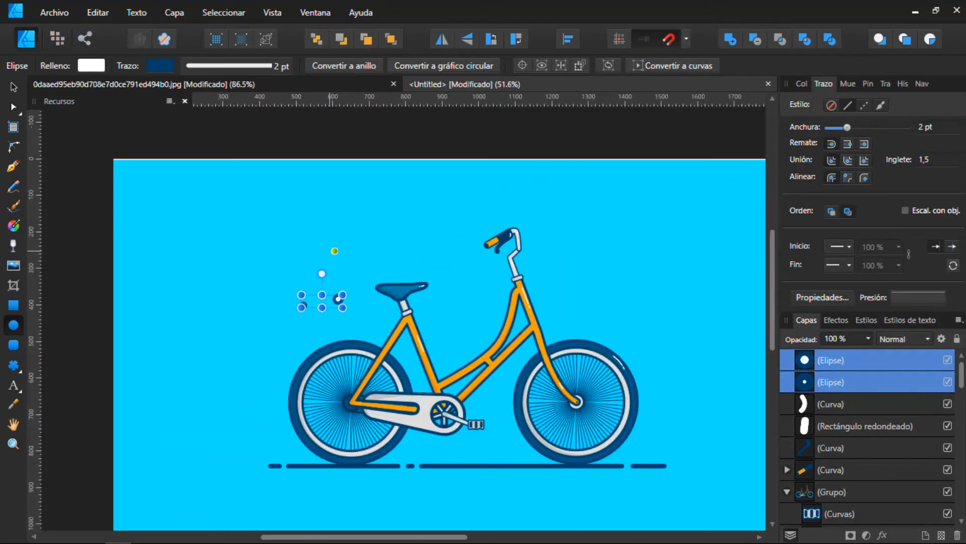
Scatter more of the small white-and-blue circles around the bicycle, behind the saddle and in front of the handlebar
left_click_drag(269, 329, 272, 330)
left_click_drag(591, 277, 600, 284)
scroll(558, 310, "down", 1)
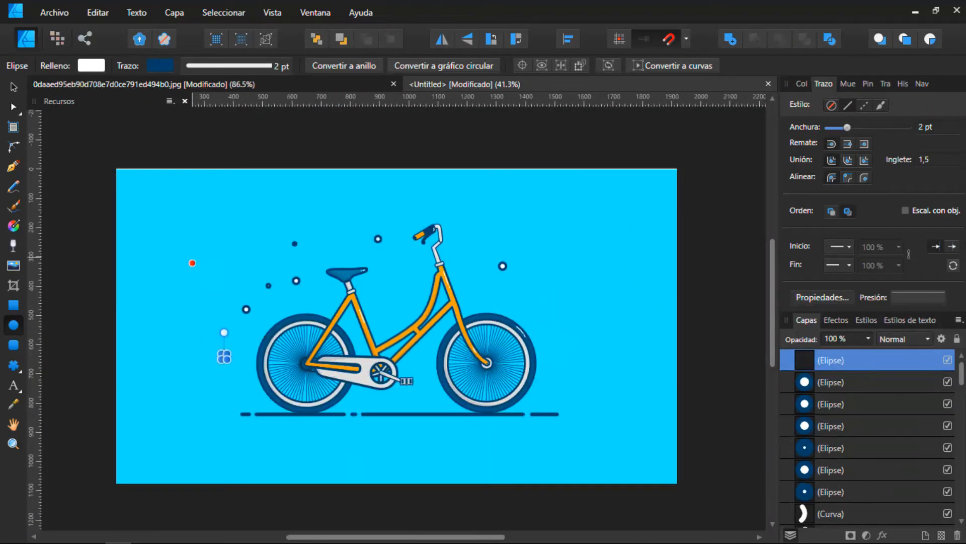
scroll(312, 306, "down", 7)
scroll(296, 299, "up", 7)
scroll(340, 349, "up", 6)
left_click_drag(305, 332, 237, 233)
scroll(312, 267, "down", 7)
scroll(533, 266, "up", 4)
left_click_drag(588, 284, 600, 296)
scroll(523, 277, "down", 6)
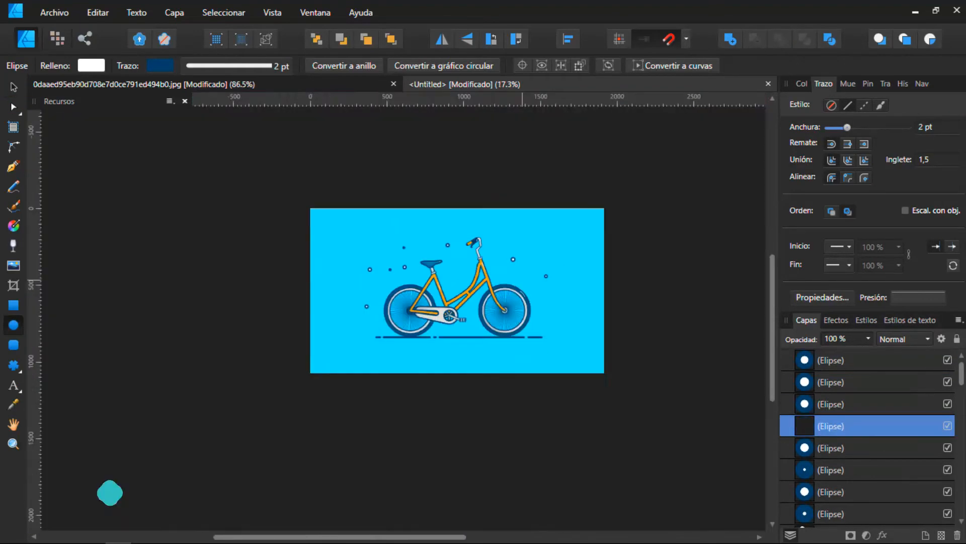
Draw a short curved line rising from the front tyre with a 1.5 pt dark blue dashed stroke
scroll(474, 274, "up", 6)
key("p")
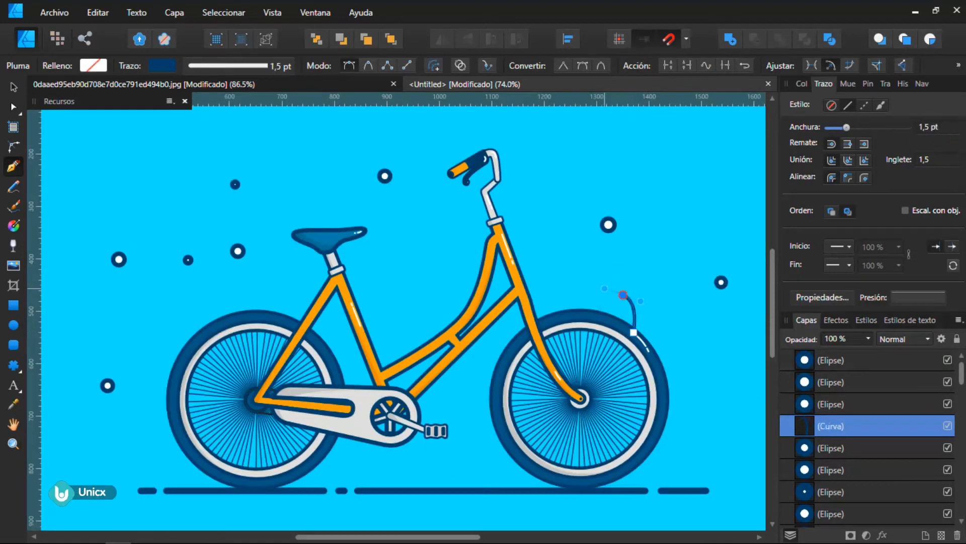
left_click(865, 106)
scroll(643, 307, "up", 3)
scroll(478, 456, "down", 1)
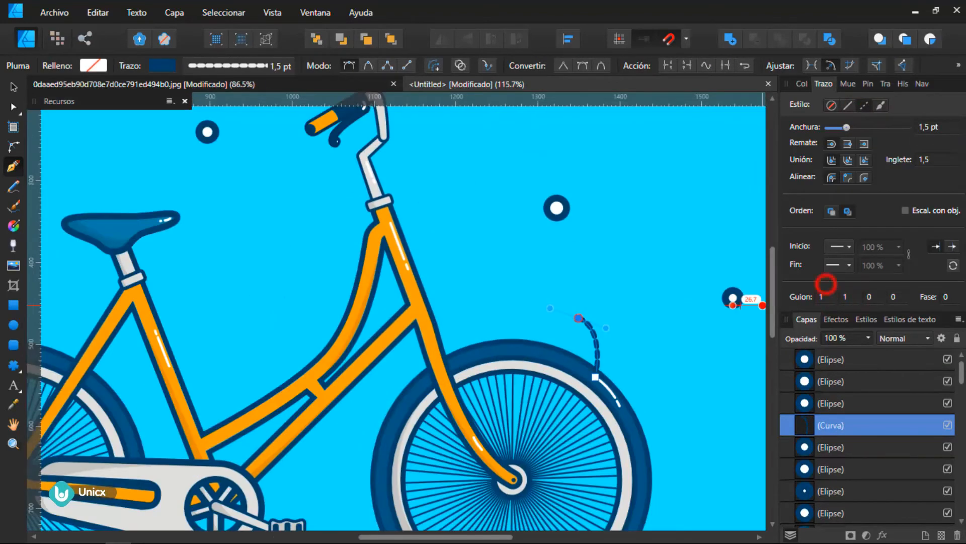
Set the curved line's dash pattern to 1 with a gap of 1.5
left_click(826, 285)
scroll(428, 382, "down", 3)
scroll(489, 355, "up", 7)
left_click(825, 297)
scroll(559, 307, "down", 6)
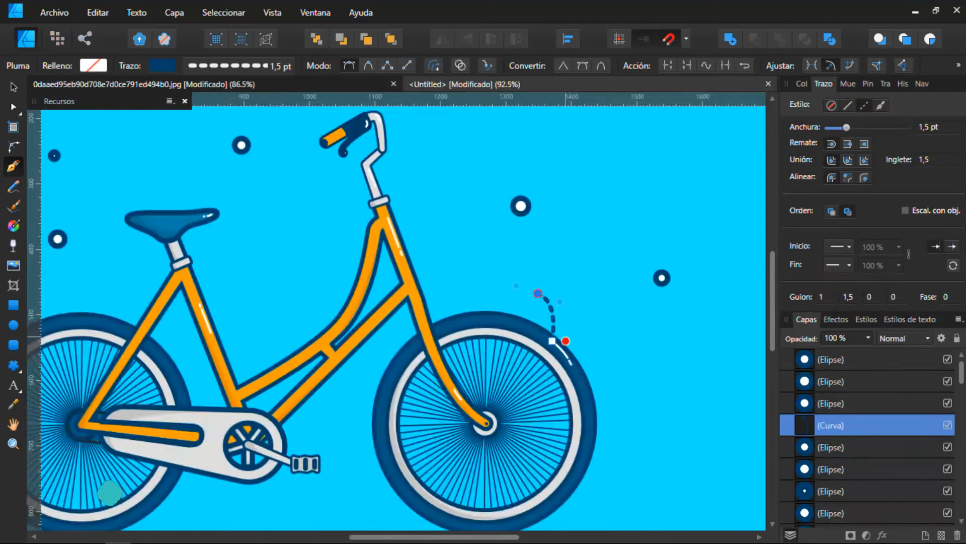
Draw a dashed looping trail from the rear tyre's upper edge out into the background with the Pen tool
scroll(558, 320, "up", 7)
scroll(611, 266, "down", 5)
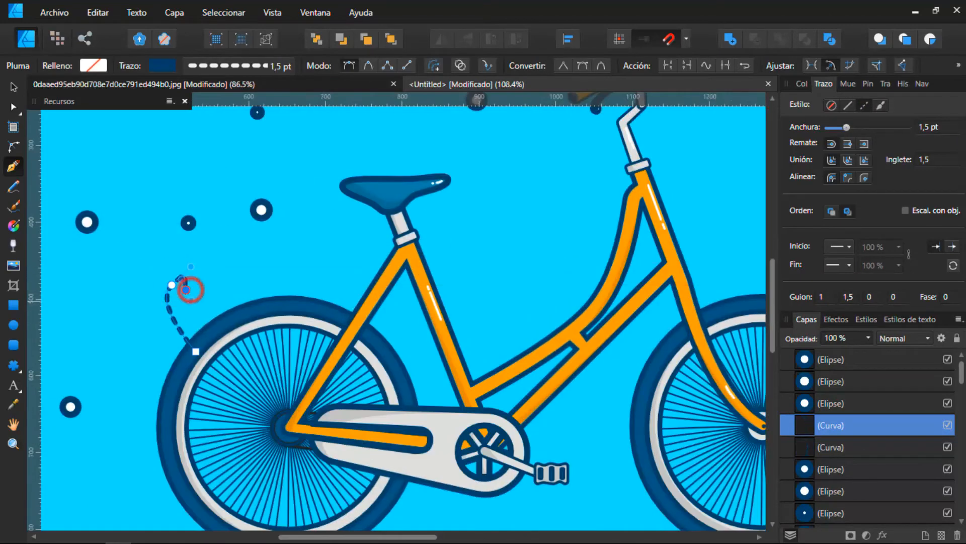
scroll(190, 283, "up", 6)
left_click_drag(173, 280, 172, 293)
scroll(173, 293, "down", 6)
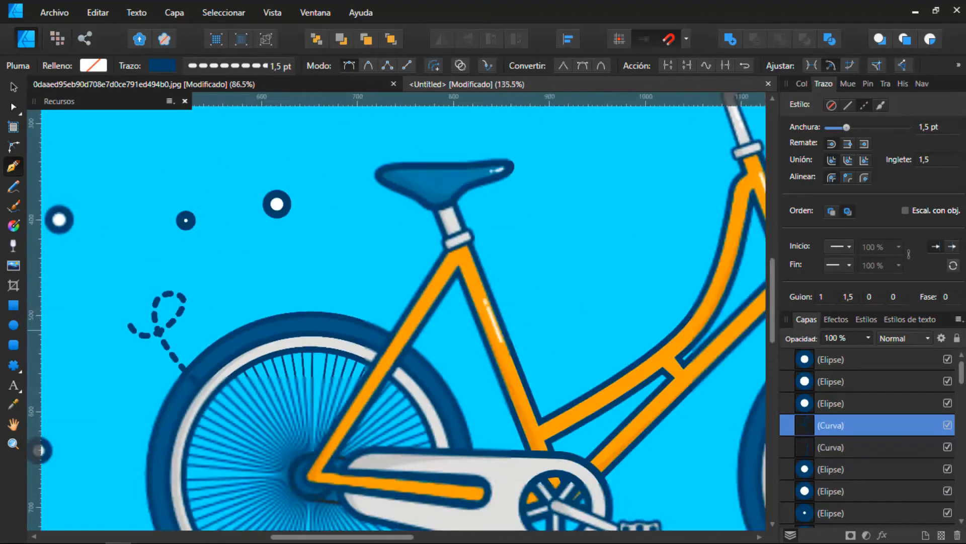
scroll(151, 322, "up", 5)
scroll(232, 219, "down", 5)
scroll(141, 261, "up", 4)
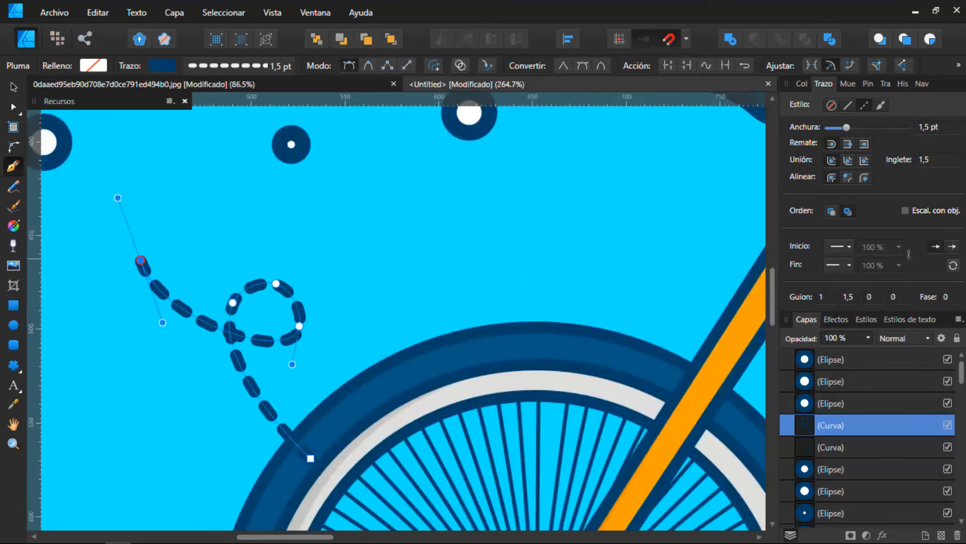
Draw a dashed wavy trail starting at the frame below the saddle and running backwards
scroll(251, 353, "down", 5)
scroll(301, 366, "up", 4)
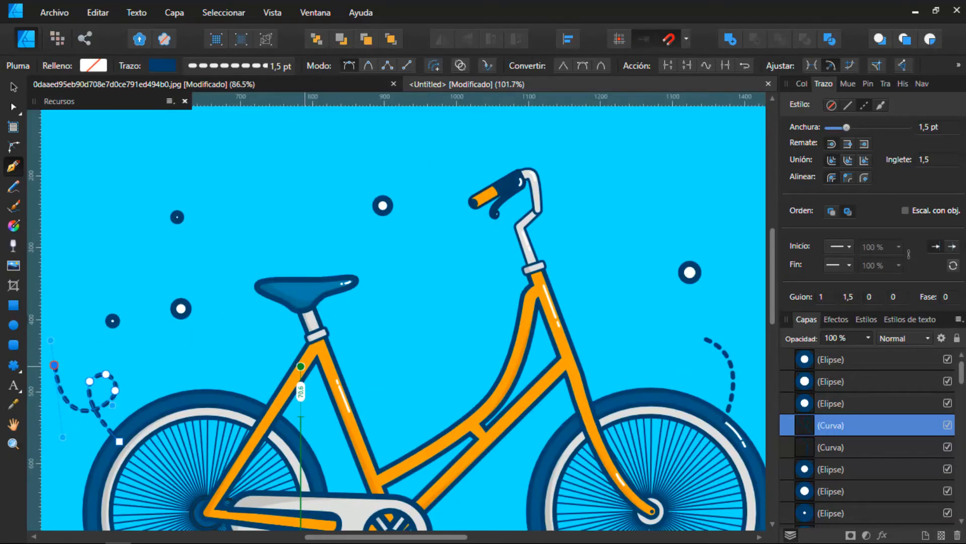
scroll(217, 364, "down", 4)
scroll(366, 364, "up", 5)
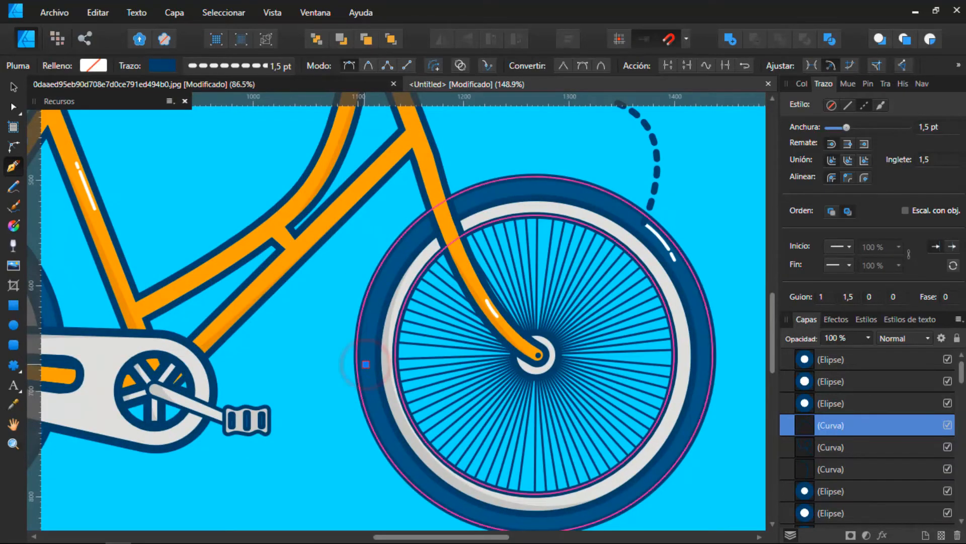
Try to draw a dashed curl from the front tyre's rear edge towards the pedal
scroll(317, 358, "down", 4)
scroll(316, 358, "up", 6)
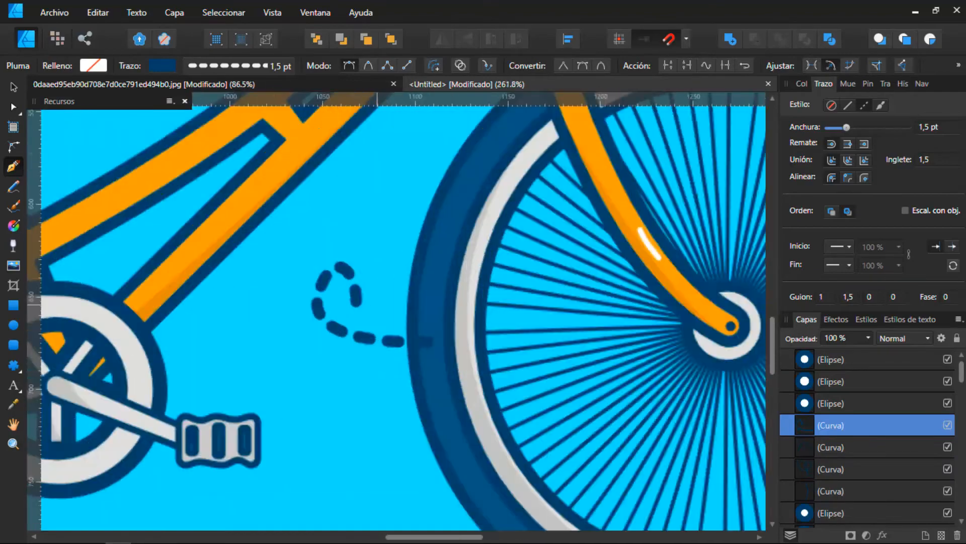
scroll(271, 284, "down", 4)
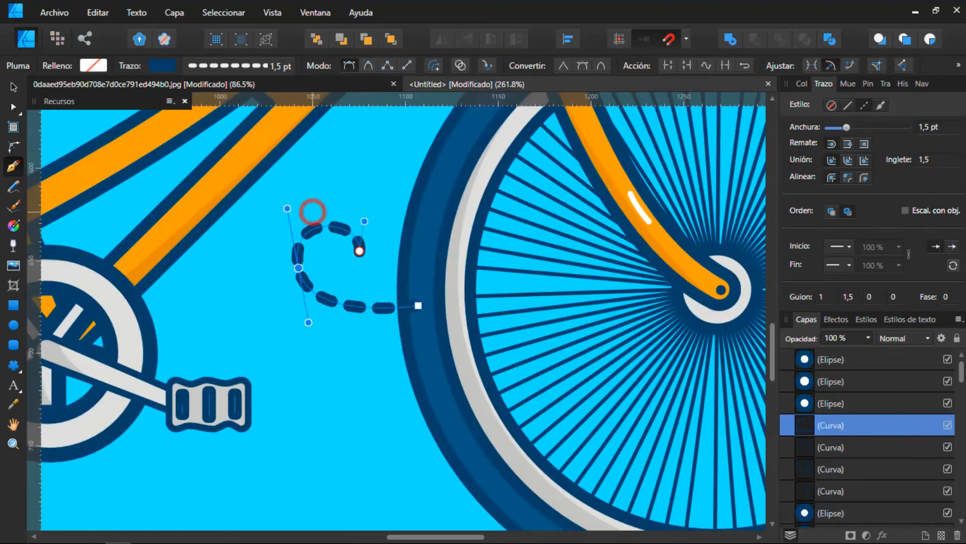
scroll(309, 210, "down", 2)
scroll(310, 239, "up", 6)
scroll(319, 261, "down", 1)
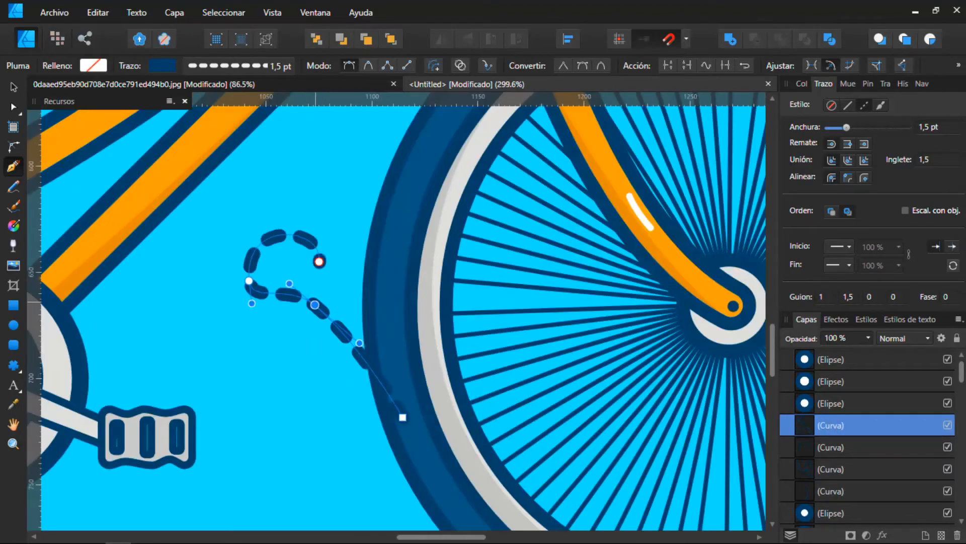
Draw a dashed hooked trail from the front tyre's rear edge, arching over and curling downwards
scroll(504, 382, "down", 1)
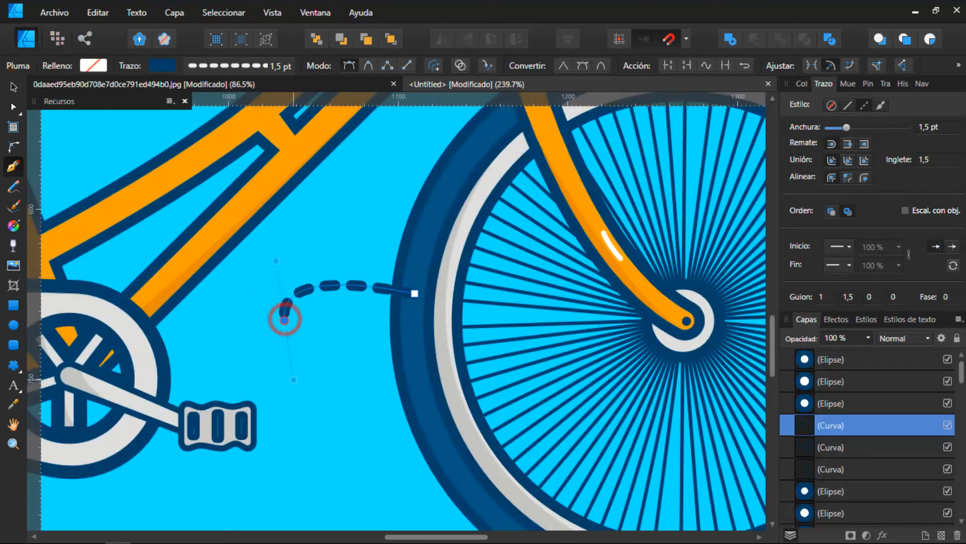
left_click_drag(345, 358, 347, 370)
scroll(346, 370, "down", 5)
scroll(340, 374, "up", 9)
left_click_drag(341, 246, 363, 337)
left_click_drag(225, 222, 228, 207)
scroll(312, 370, "down", 11)
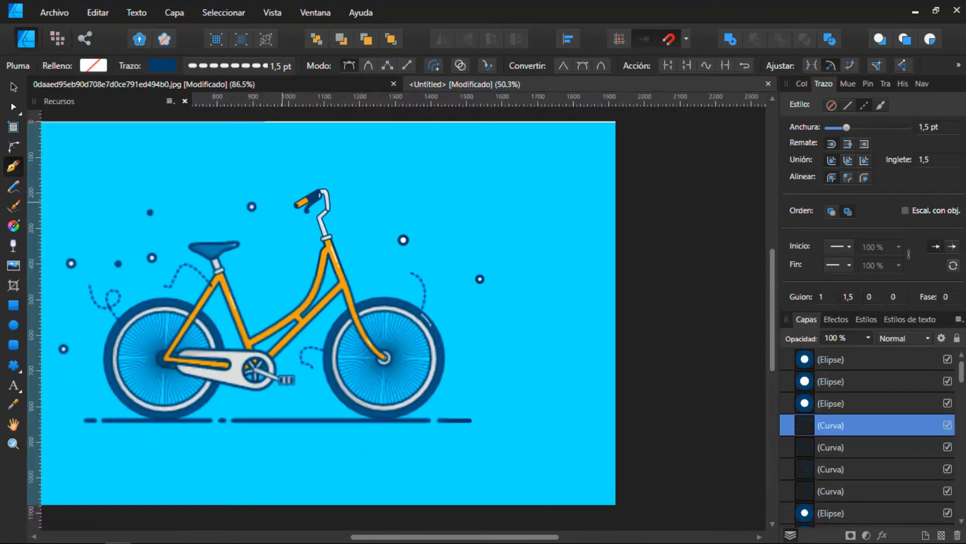
Draw a dashed looping trail from the curved frame tube towards the saddle
scroll(221, 218, "up", 4)
scroll(460, 333, "down", 4)
scroll(448, 367, "up", 5)
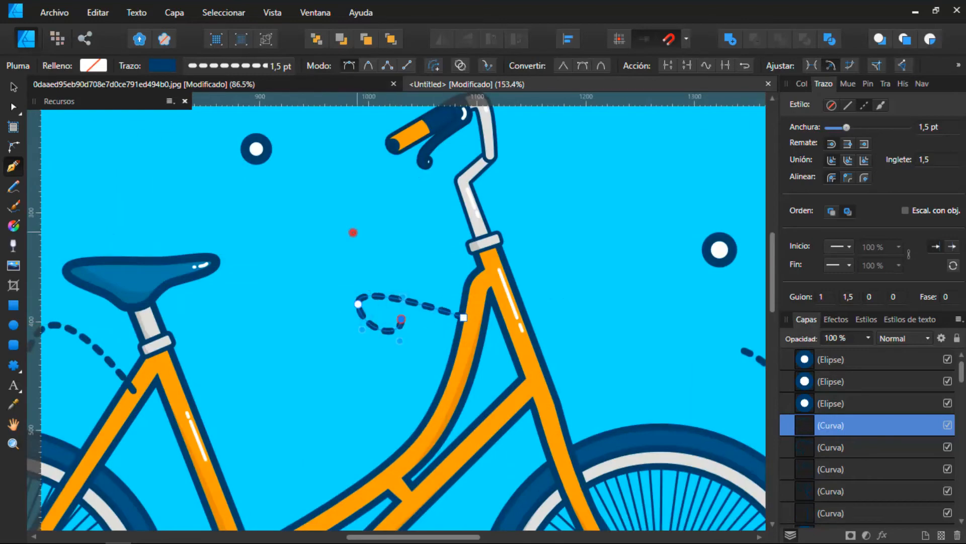
scroll(353, 232, "up", 1)
key("v")
scroll(483, 385, "down", 1)
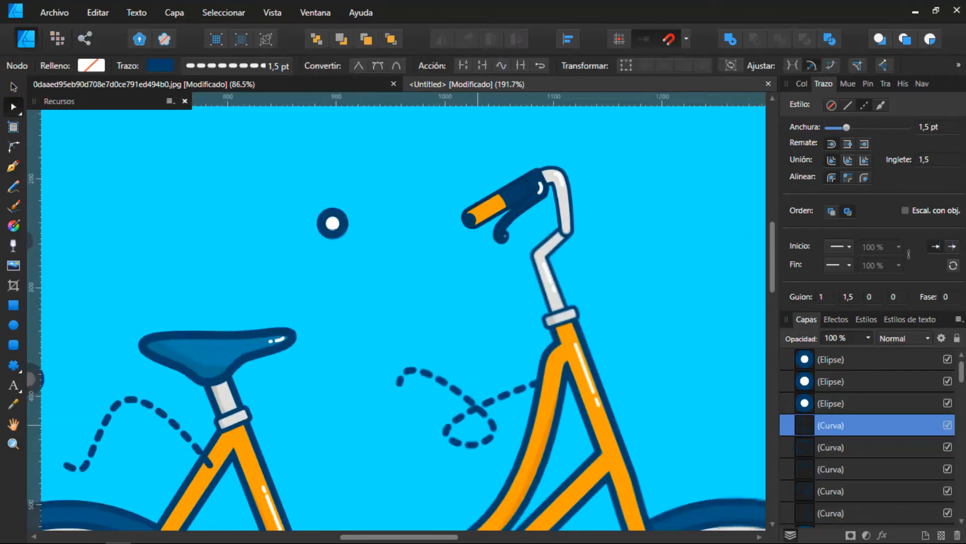
Reshape the frame tube's dashed trail by adjusting its curve segments and end into a smoother loop
scroll(473, 430, "up", 5)
key("a")
left_click_drag(410, 312, 422, 257)
left_click_drag(474, 366, 474, 287)
scroll(316, 231, "down", 3)
left_click_drag(268, 268, 222, 368)
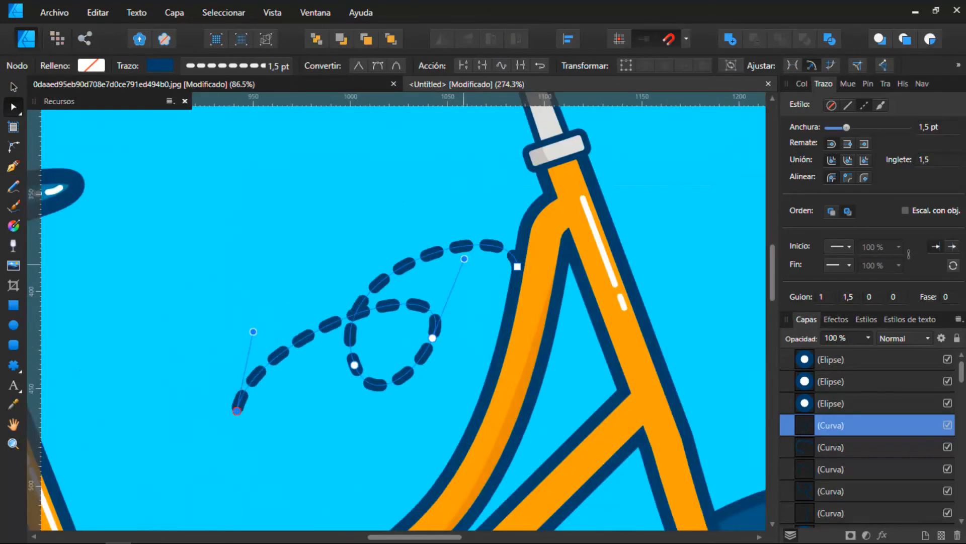
Group all the small circles and dashed trails together
scroll(510, 241, "down", 5)
left_click(835, 359)
scroll(835, 403, "down", 3)
left_click(835, 425, "shift")
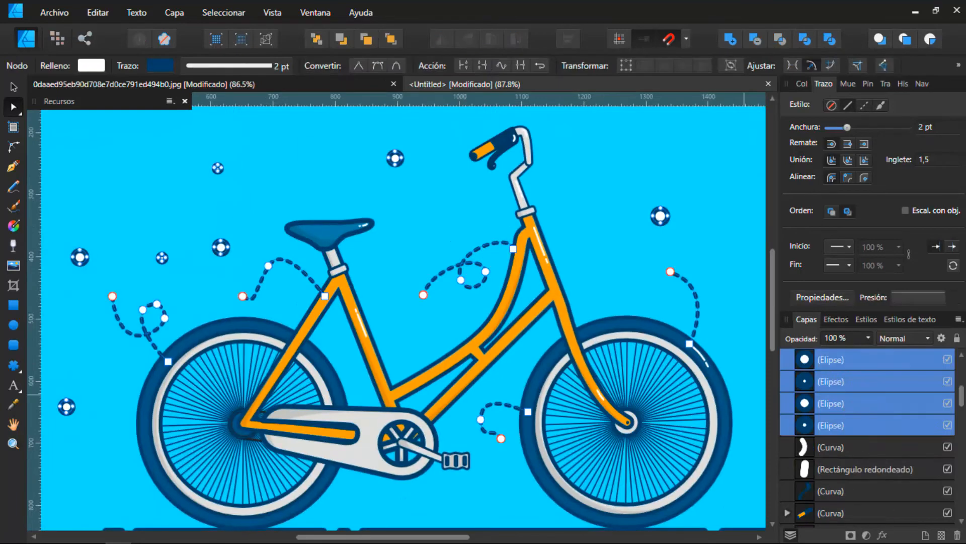
key("ctrl+g")
Group all the bicycle's layers and bring that group in front of the decorations group
left_click(831, 382)
scroll(836, 433, "down", 10)
left_click(835, 471, "shift")
key("ctrl+g")
key("ctrl+]")
scroll(521, 383, "down", 4)
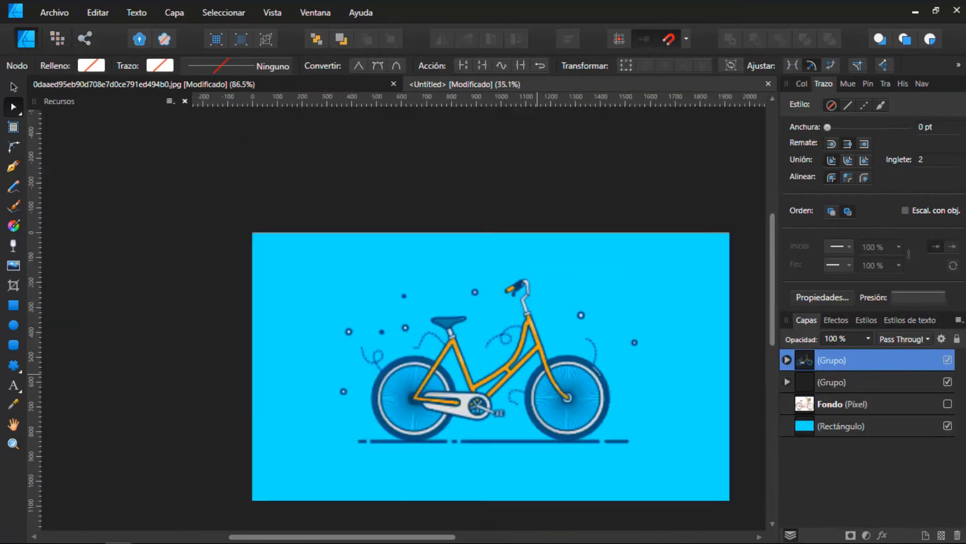
Show the Fondo reference image and trace the headlight's bent bracket with a 1.5 pt dark blue line
scroll(493, 410, "up", 1)
scroll(493, 410, "down", 1)
left_click_drag(522, 345, 395, 329)
key("p")
scroll(395, 327, "up", 7)
left_click(947, 404)
scroll(504, 331, "up", 7)
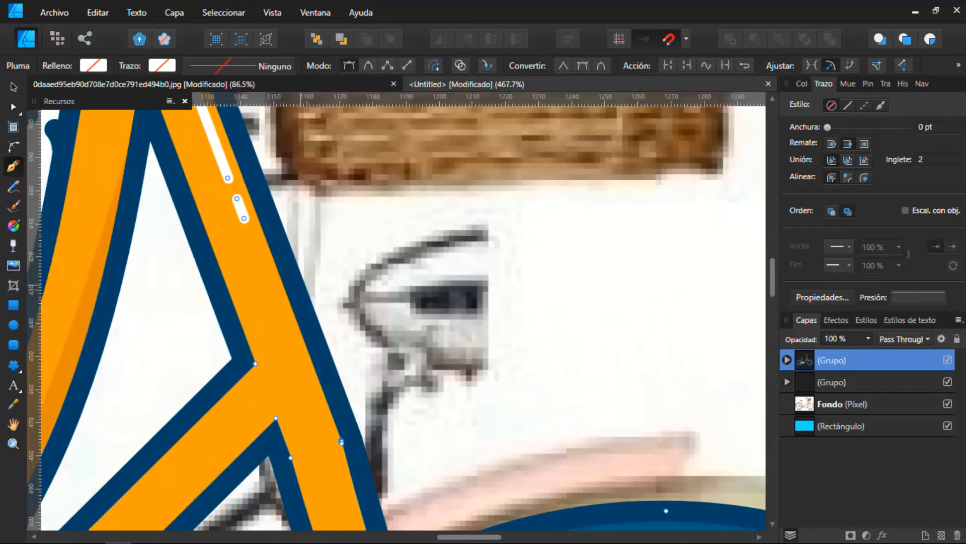
left_click(379, 402)
left_click(410, 345)
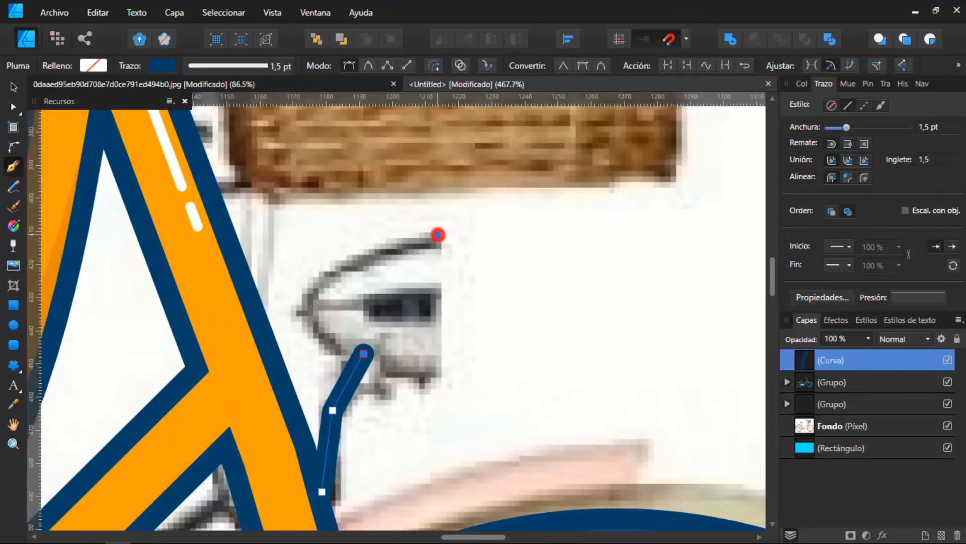
Trace the headlight's rounded housing as a closed shape and add a separate straight line across its front
left_click(429, 374)
left_click_drag(434, 306, 310, 306)
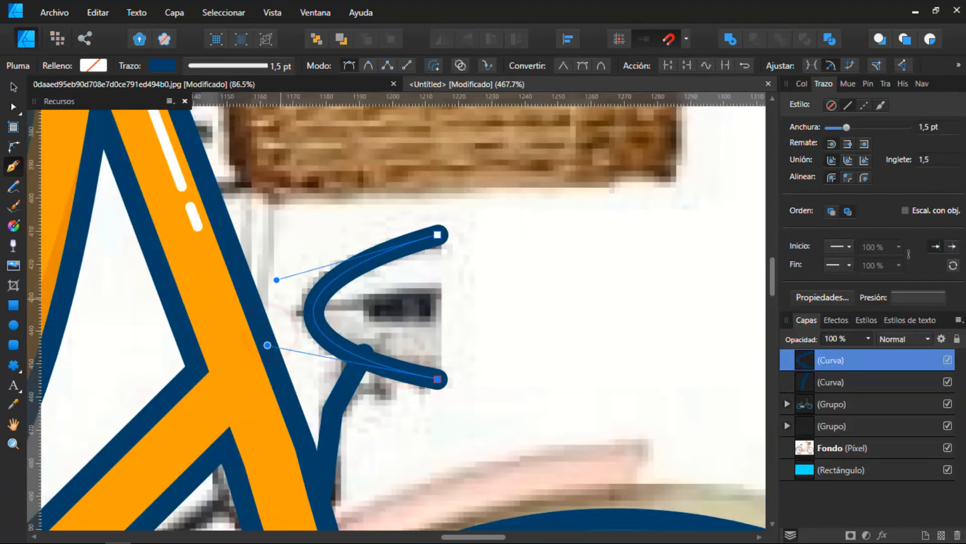
left_click(438, 235)
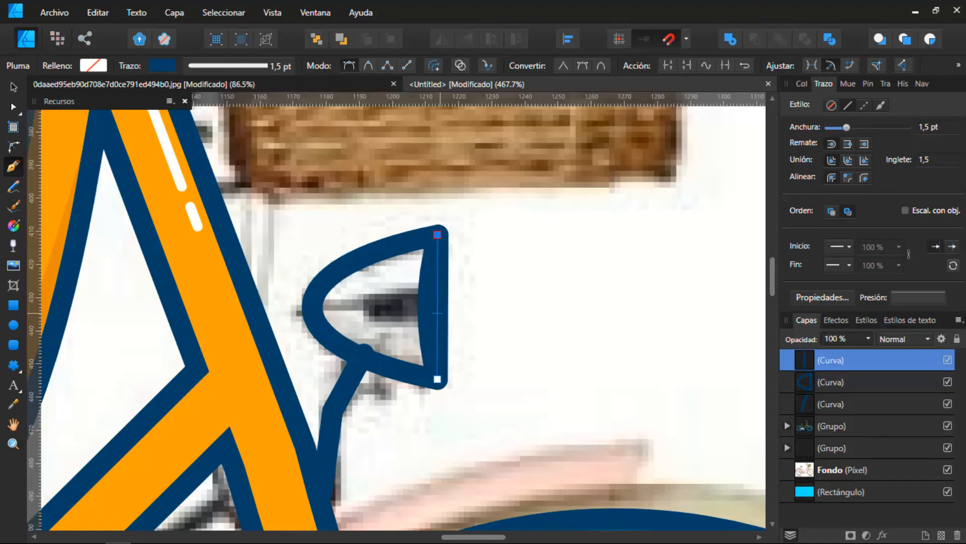
Bend the headlight's front line outward and the housing's front edge inward to form the lens opening
left_click(431, 304, "ctrl")
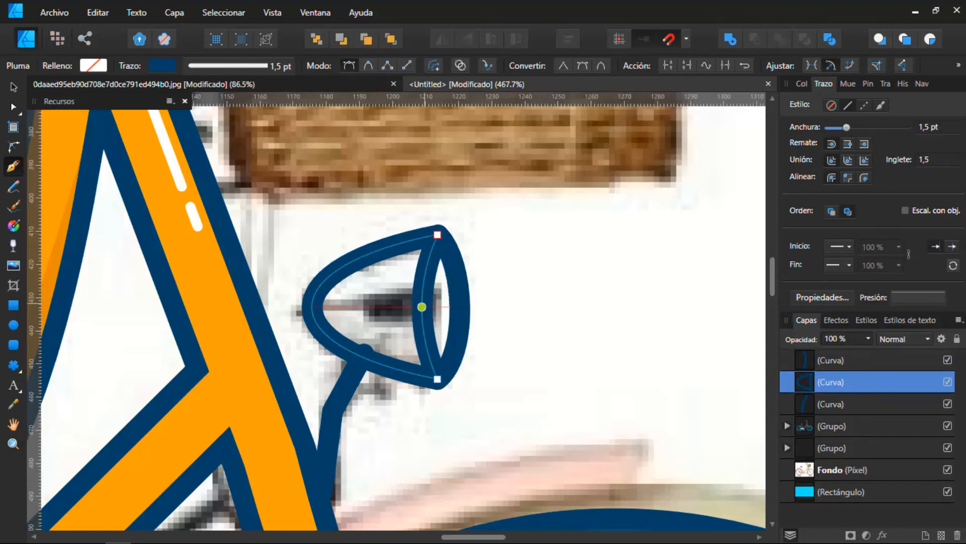
scroll(425, 304, "up", 1)
left_click_drag(426, 304, 502, 199)
left_click(494, 249, "ctrl+shift")
scroll(498, 245, "up", 1)
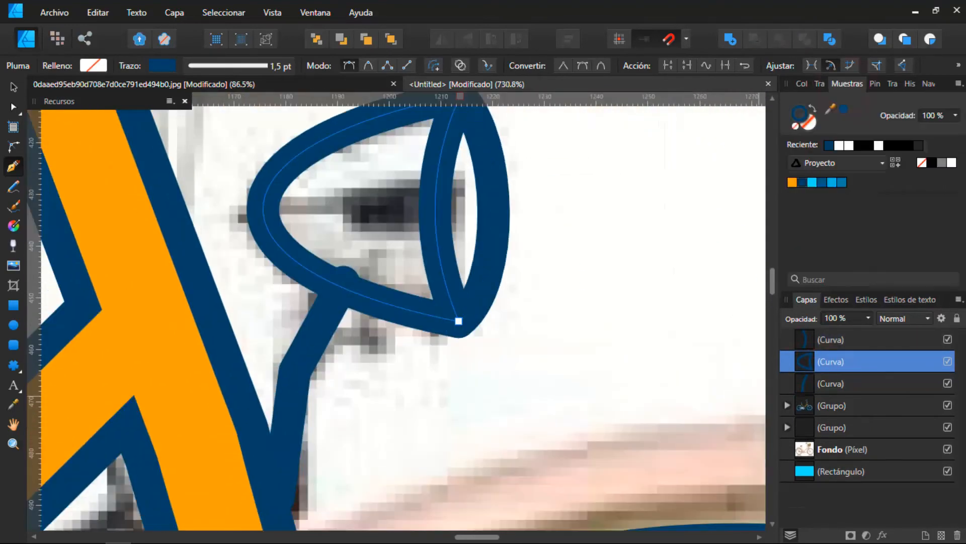
Fill the headlight housing with light grey sampled from the bicycle, keeping its dark blue outline
scroll(396, 311, "down", 5)
scroll(396, 312, "up", 2)
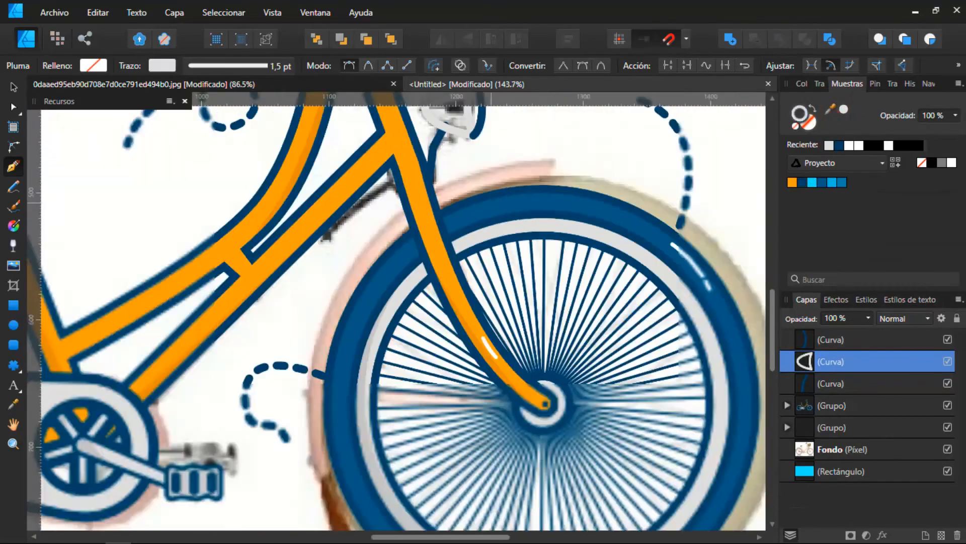
scroll(491, 203, "up", 4)
key("ctrl+z")
left_click(809, 123)
left_click(844, 109)
scroll(393, 166, "down", 1)
scroll(482, 171, "up", 3)
left_click(517, 171, "ctrl+shift")
scroll(559, 262, "down", 4)
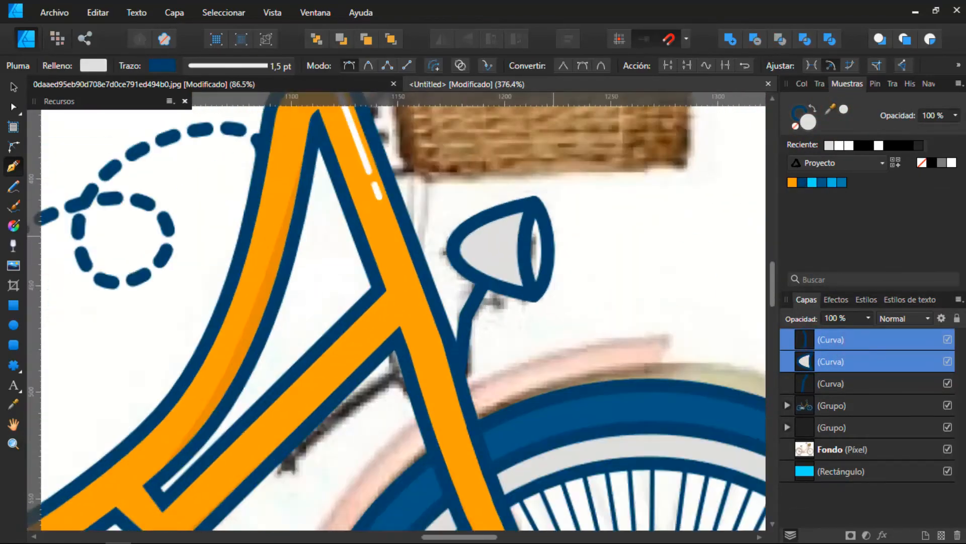
Draw a tall narrow ellipse inside the headlight's lens opening and fill it with the orange project swatch
scroll(558, 253, "up", 4)
left_click(13, 325)
mouse_move(535, 147)
left_mouse_down()
mouse_move(501, 337)
mouse_move(482, 337)
left_mouse_up()
left_click(799, 114)
left_click(796, 126)
left_click(793, 182)
left_click(813, 109)
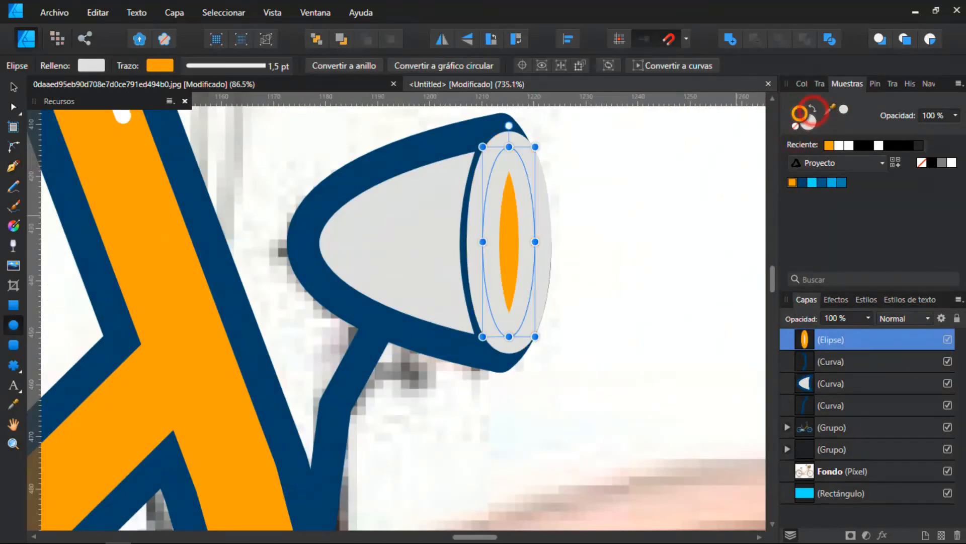
Remove the lens ellipse's outline and move it below the headlight's housing and front curves
left_click(796, 126)
left_click_drag(830, 340, 831, 393)
scroll(504, 267, "down", 4)
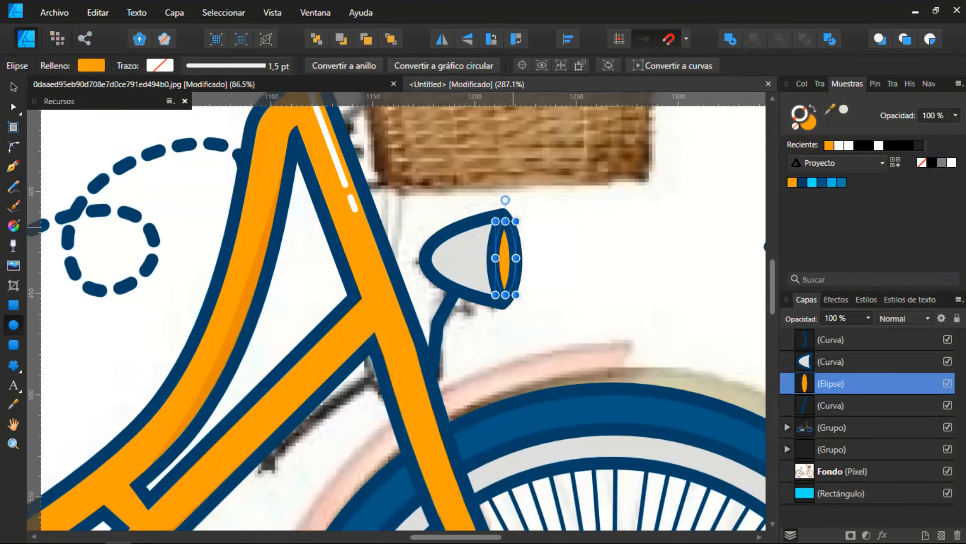
Change the fill of the headlight's lens ellipse from the orange swatch to a saturated yellow
double_click(809, 122)
left_click(324, 132)
left_click_drag(505, 229, 515, 214)
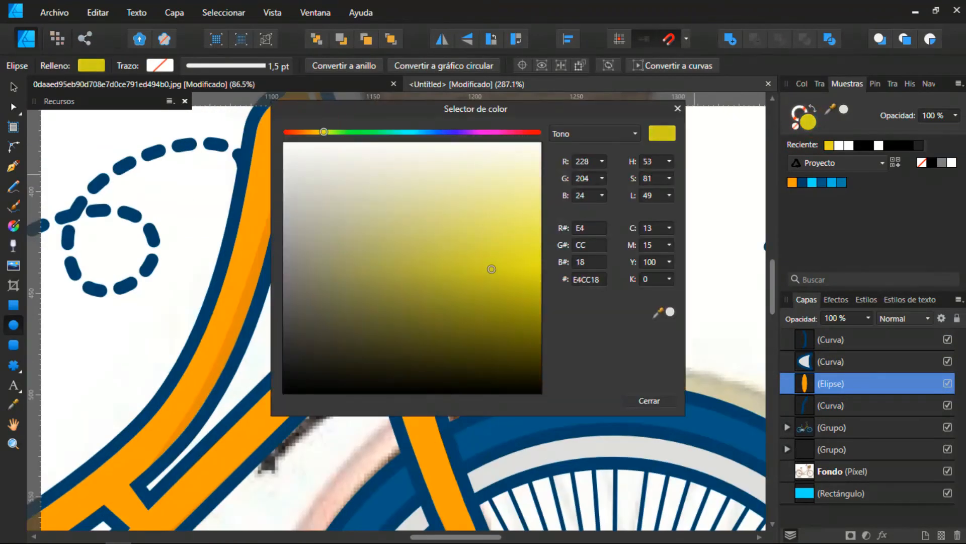
left_click(649, 401)
Thicken the stroke of the headlight's bracket line to 2.7 pt
scroll(541, 282, "down", 6)
scroll(527, 284, "up", 6)
left_click(831, 405)
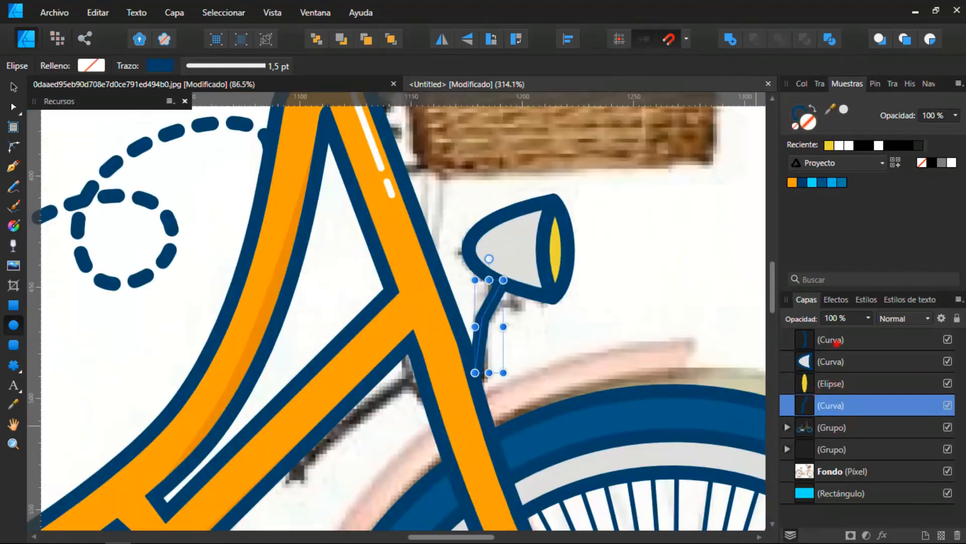
left_click(835, 339, "ctrl")
left_click(823, 84)
left_click(825, 425)
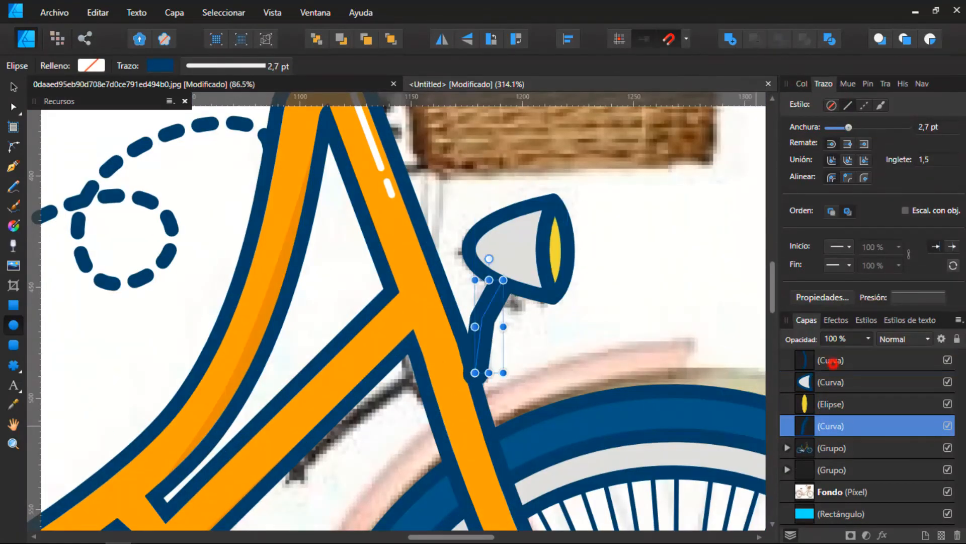
Select all four headlight parts and hide the Fondo reference image
left_click(833, 361, "shift")
scroll(492, 203, "down", 5)
left_click(947, 492)
scroll(508, 321, "down", 3)
Group the selected headlight parts and place the group directly below the bicycle group
scroll(501, 290, "up", 5)
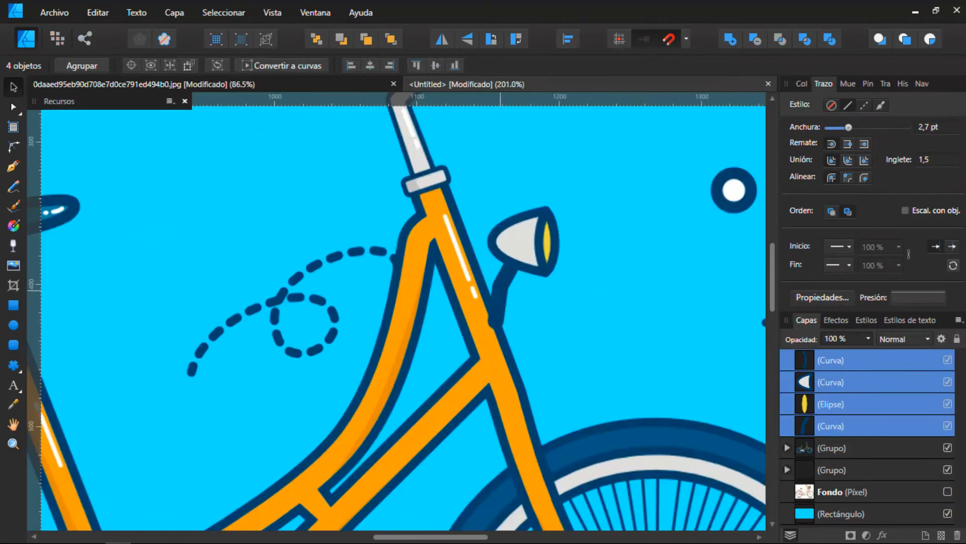
scroll(519, 212, "down", 4)
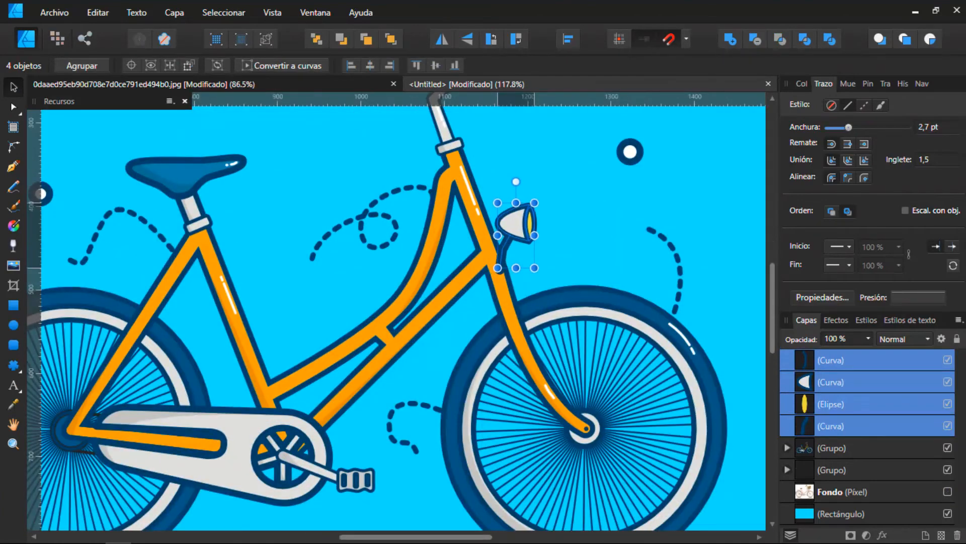
scroll(518, 211, "up", 7)
key("ctrl+g")
left_click_drag(841, 363, 839, 393)
Draw a short curved highlight line with the Pen tool along the headlight housing's upper edge, above the housing curve
scroll(569, 202, "up", 4)
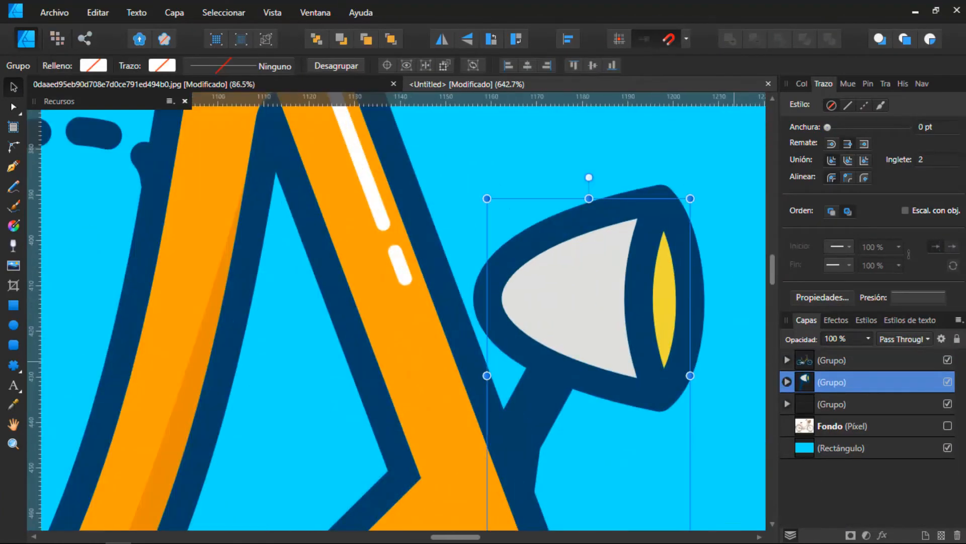
left_click(787, 382)
left_click(838, 426)
key("p")
left_click_drag(569, 266, 563, 261)
Make the housing's highlight line white with a 0.7 pt stroke
left_click(802, 84)
left_click(844, 109)
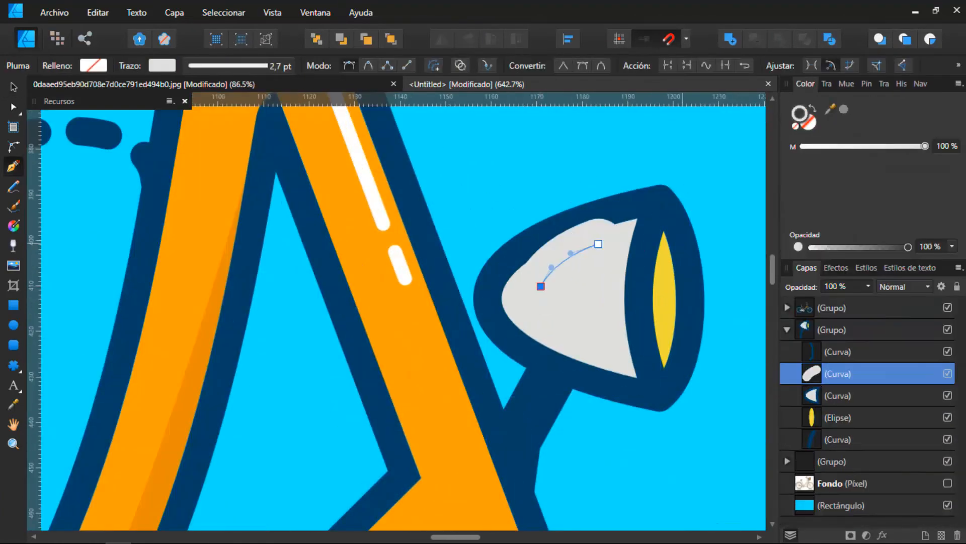
double_click(800, 114)
left_click(285, 143)
left_click(649, 400)
left_click(827, 84)
Rotate the white highlight slightly clockwise and nudge it to follow the housing's upper edge
left_click(13, 87)
left_click_drag(570, 221, 577, 222)
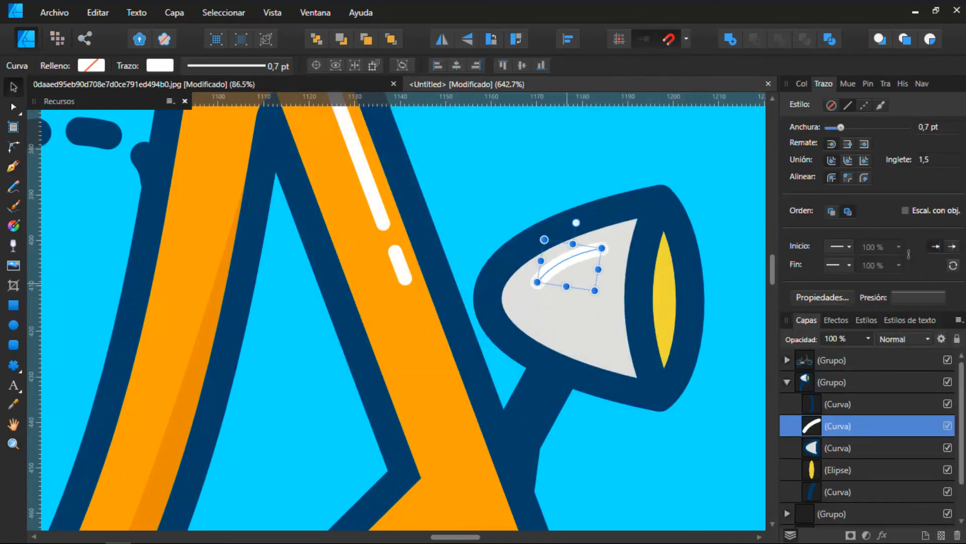
left_click_drag(569, 261, 561, 264)
scroll(583, 267, "down", 5)
scroll(606, 280, "up", 5)
Draw a closed shadow shape along the housing's front edge and fill it solid black without an outline
left_click(13, 166)
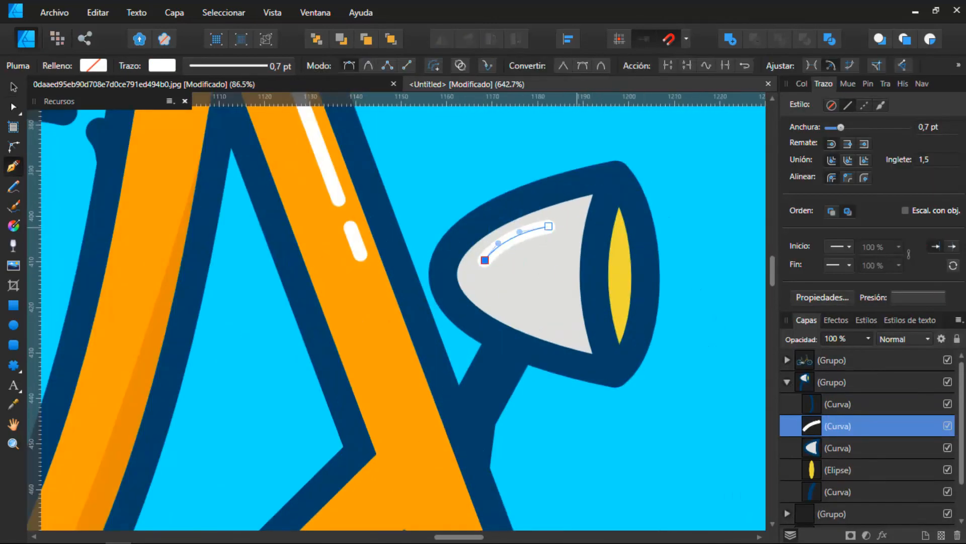
left_click(801, 84)
left_click(795, 126)
double_click(809, 122)
left_click(282, 392)
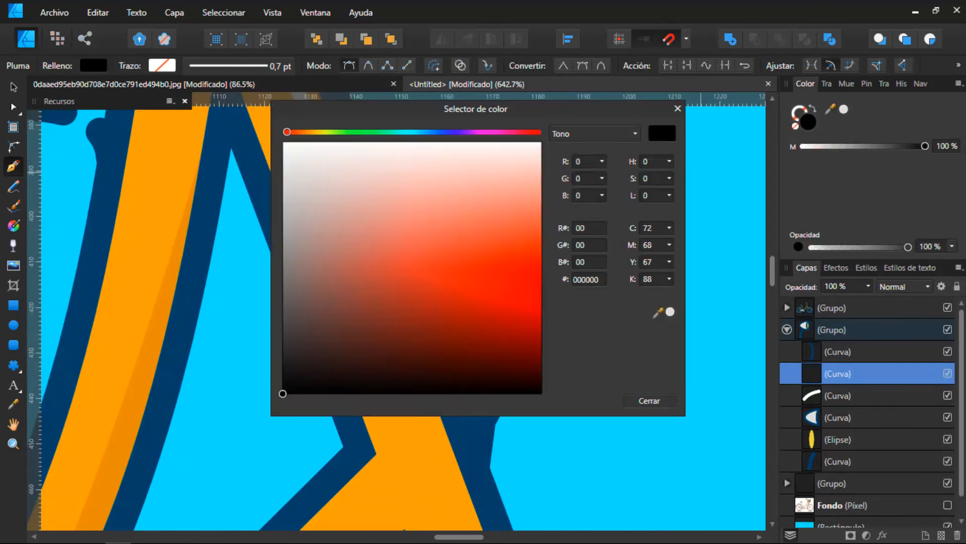
left_click(649, 400)
Set the front shadow's opacity to 12 % and clip it inside the headlight housing
left_click(836, 286)
type("12")
key("Return")
left_click_drag(837, 374, 837, 419)
scroll(611, 226, "down", 5)
scroll(617, 257, "up", 5)
Draw a closed Pen shape covering the housing's rear and lower side, with its inner edge curving parallel to the outline
left_click(837, 395)
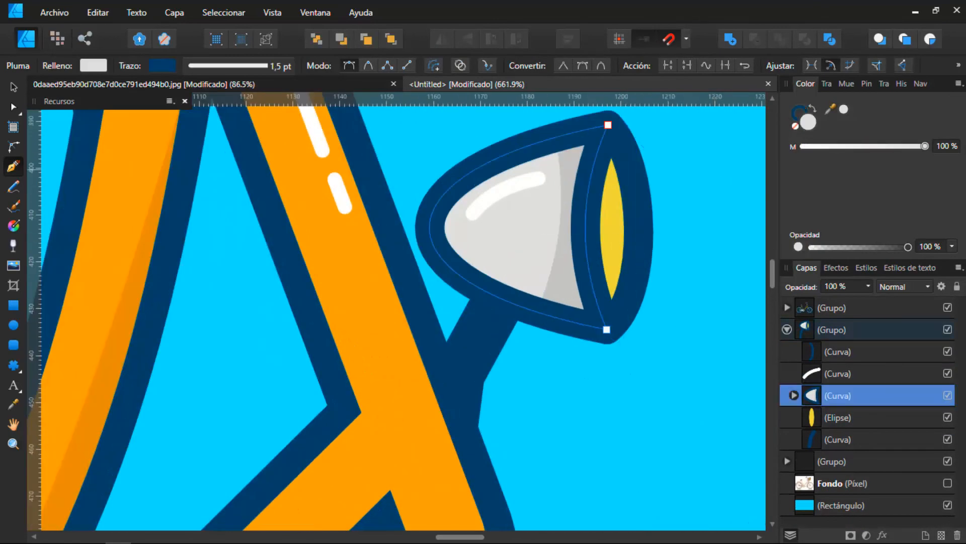
left_click_drag(564, 330, 629, 373)
left_click(564, 330, "alt")
left_click(450, 319)
left_click_drag(394, 196, 395, 185)
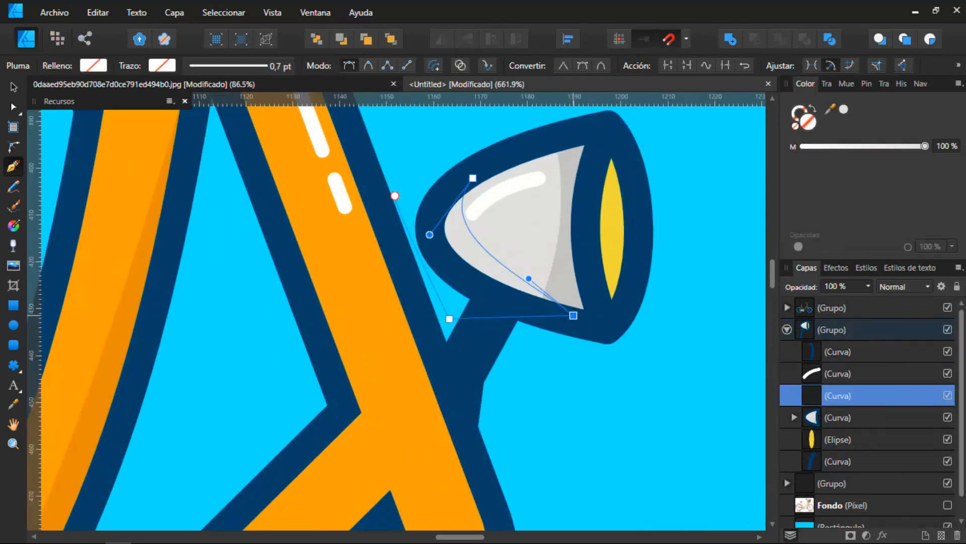
Fill the rear shadow shape with black and set its opacity to 12 %
double_click(809, 123)
left_click(282, 392)
left_click(650, 400)
left_click(836, 286)
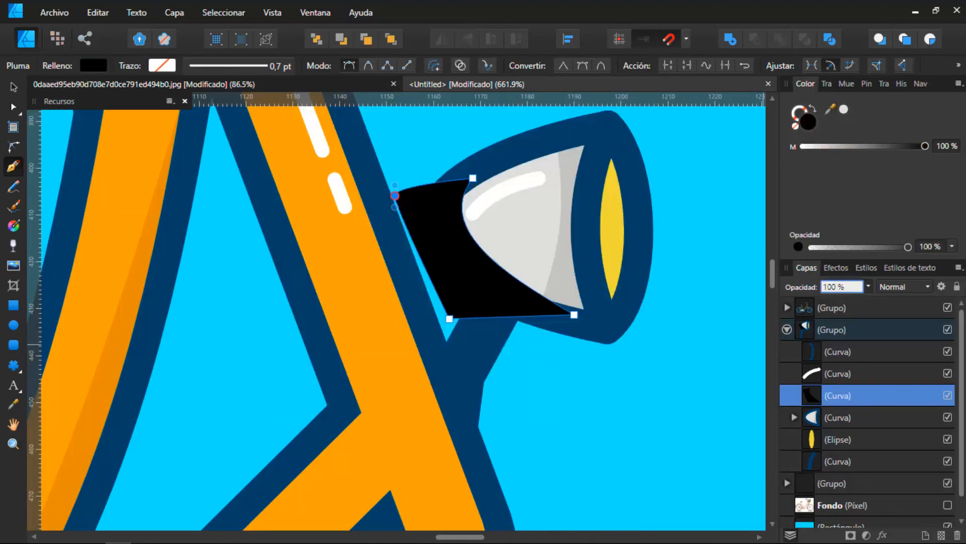
type("12")
key("Return")
Clip the rear shadow inside the headlight housing and delete the shadow along the housing's front edge
left_click_drag(838, 395, 837, 418)
left_click(846, 439)
key("Delete")
scroll(558, 304, "down", 8)
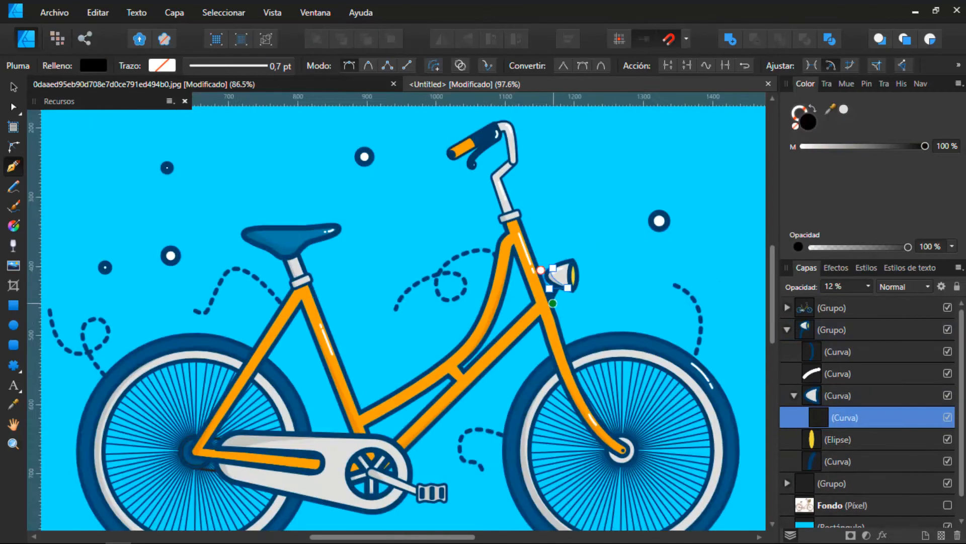
Expand the stroke of the headlight's bracket line into a filled shape
scroll(545, 310, "up", 4)
left_click(837, 461)
left_click(174, 12)
left_click(197, 359)
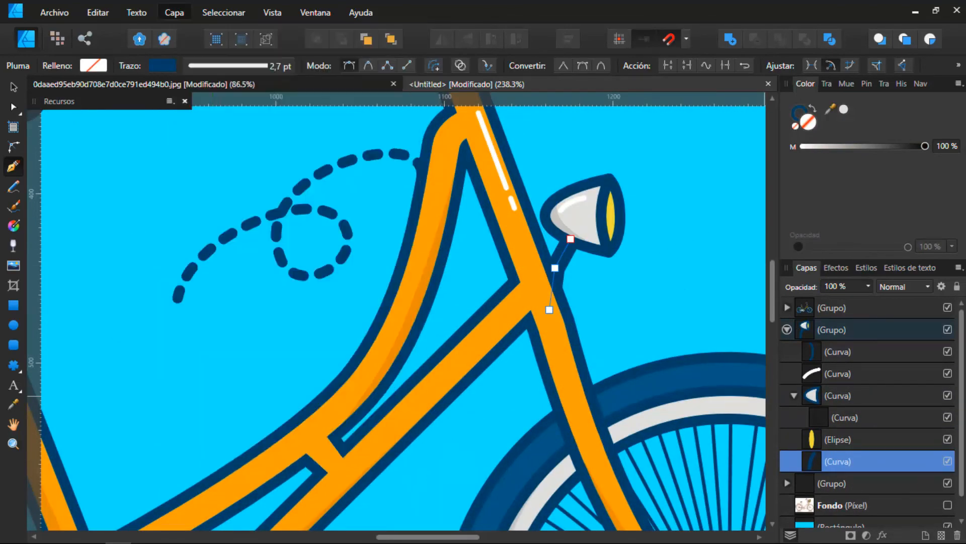
Give the expanded bracket a light grey fill and a 0.8 pt dark blue outline
scroll(654, 178, "up", 2)
left_click(827, 84)
left_click_drag(833, 127, 839, 128)
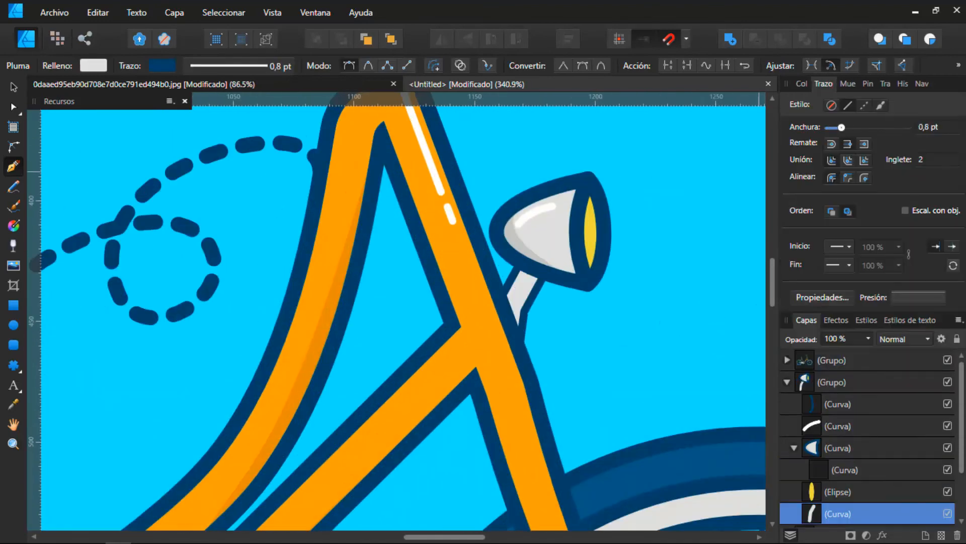
Draw a closed shadow shape with a curved lower edge over the bracket's top, fill it black at 12 % opacity and clip it inside the bracket
scroll(544, 364, "up", 4)
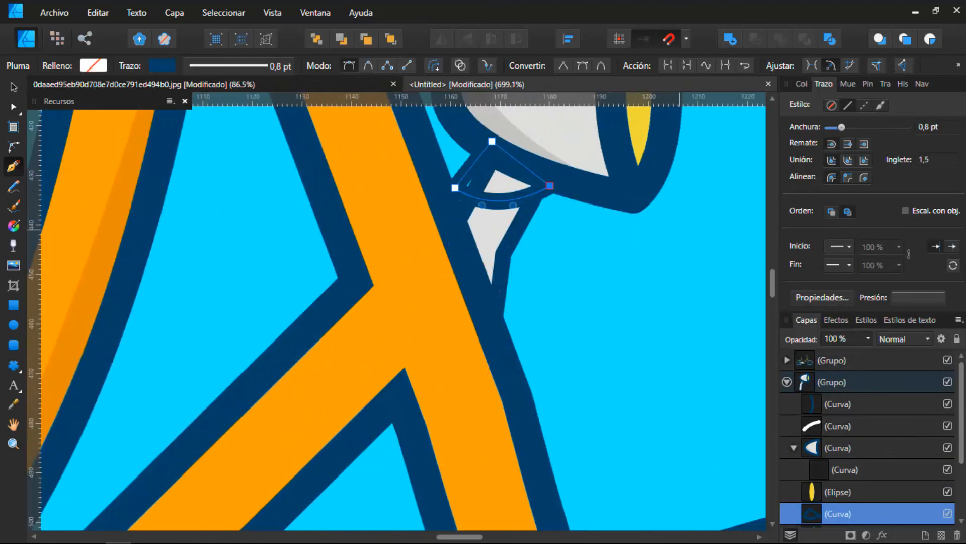
left_click(802, 84)
double_click(808, 122)
left_click_drag(322, 352, 247, 449)
key("Return")
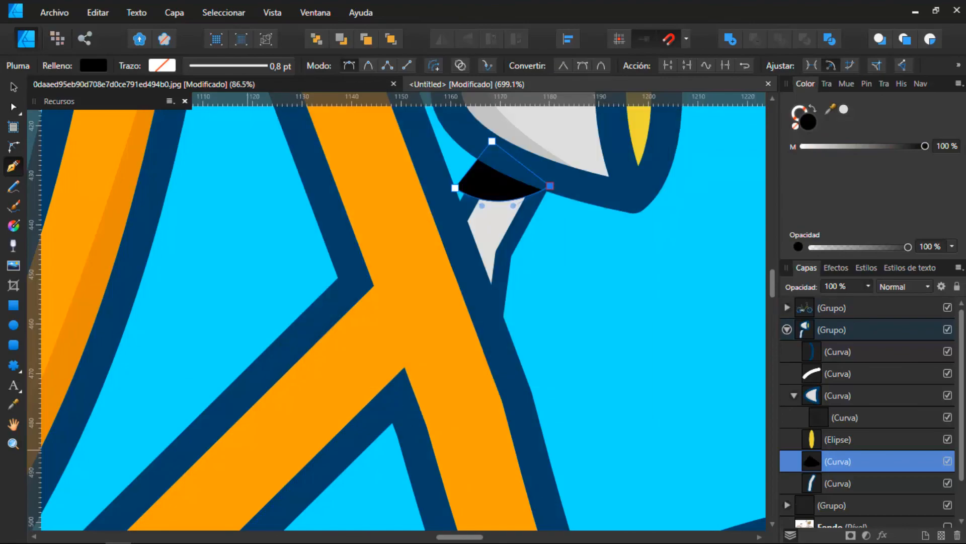
key("ctrl+0")
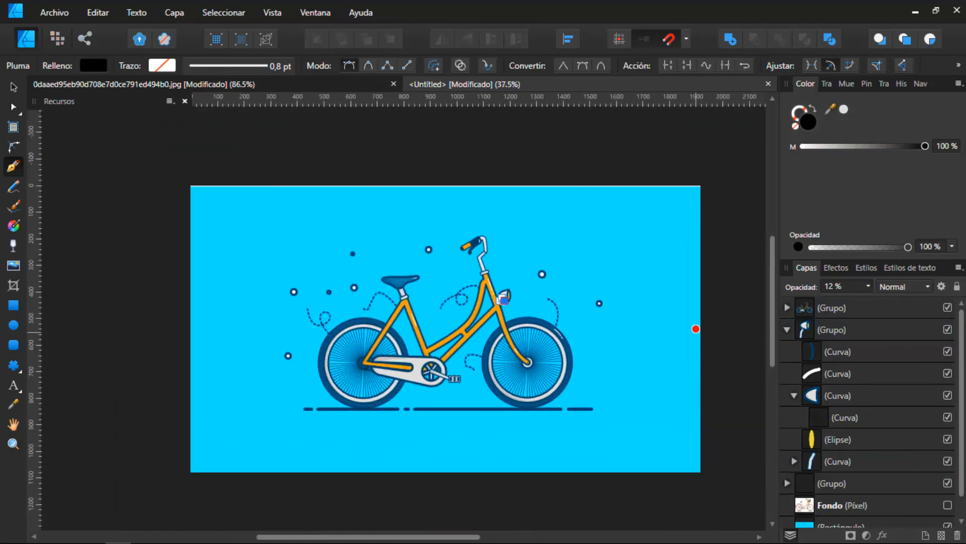